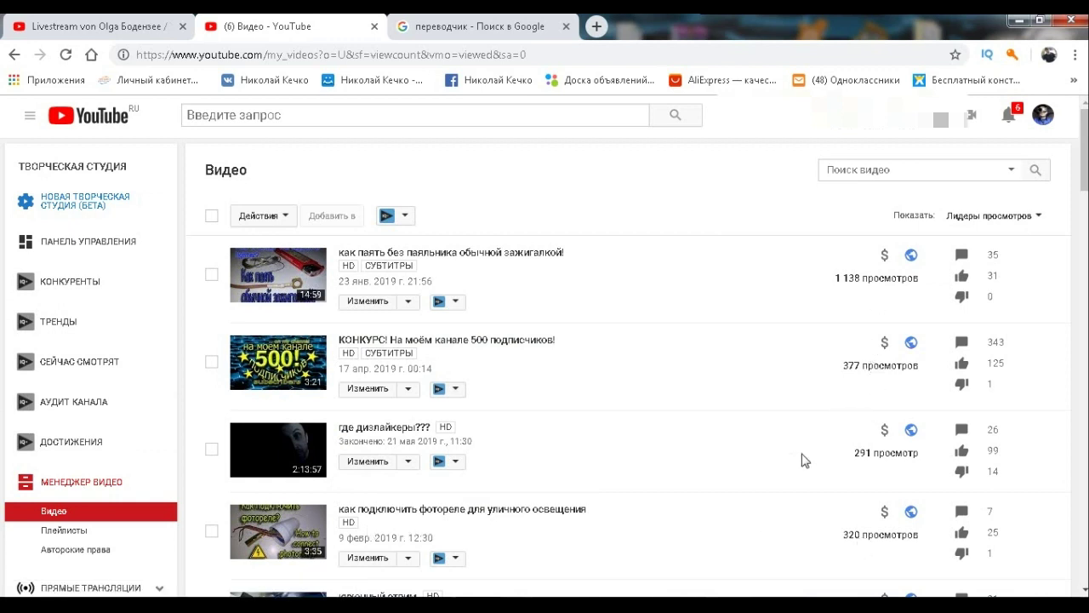
- Open the subtitles page of the video "как подключить фотореле для уличного освещения" for editing
{"action": "scroll", "coordinate": [805, 458], "scroll_direction": "down", "scroll_amount": 1}
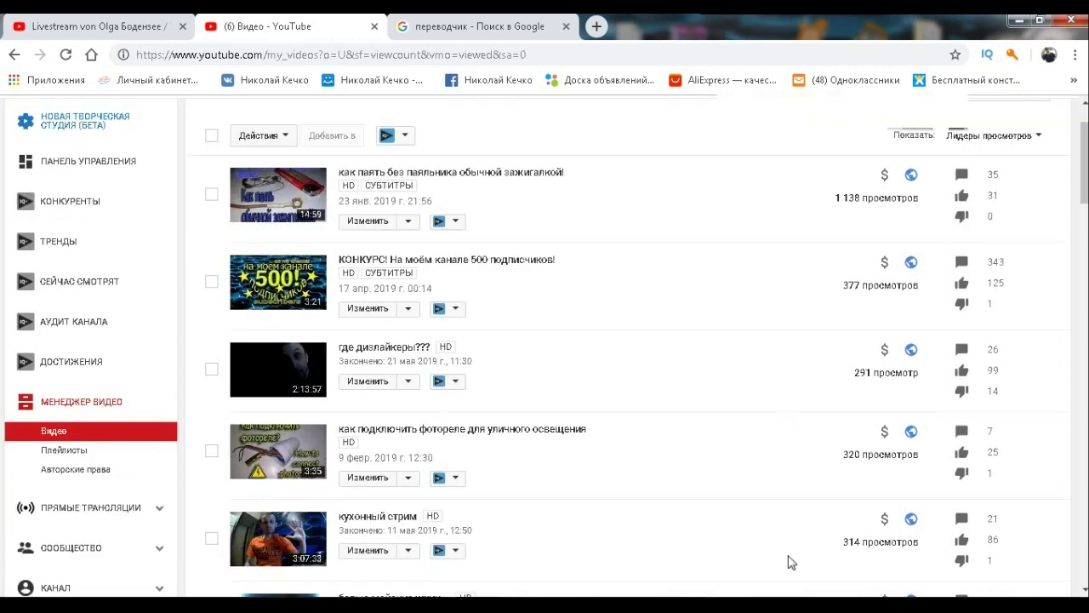
{"action": "scroll", "coordinate": [737, 494], "scroll_direction": "down", "scroll_amount": 2}
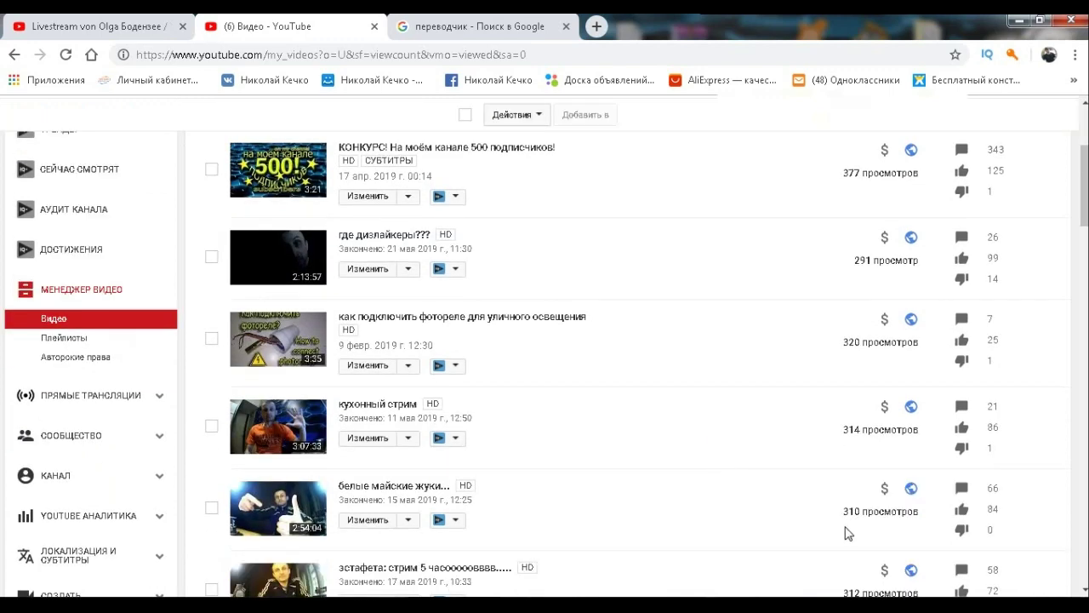
{"action": "left_click", "coordinate": [370, 366]}
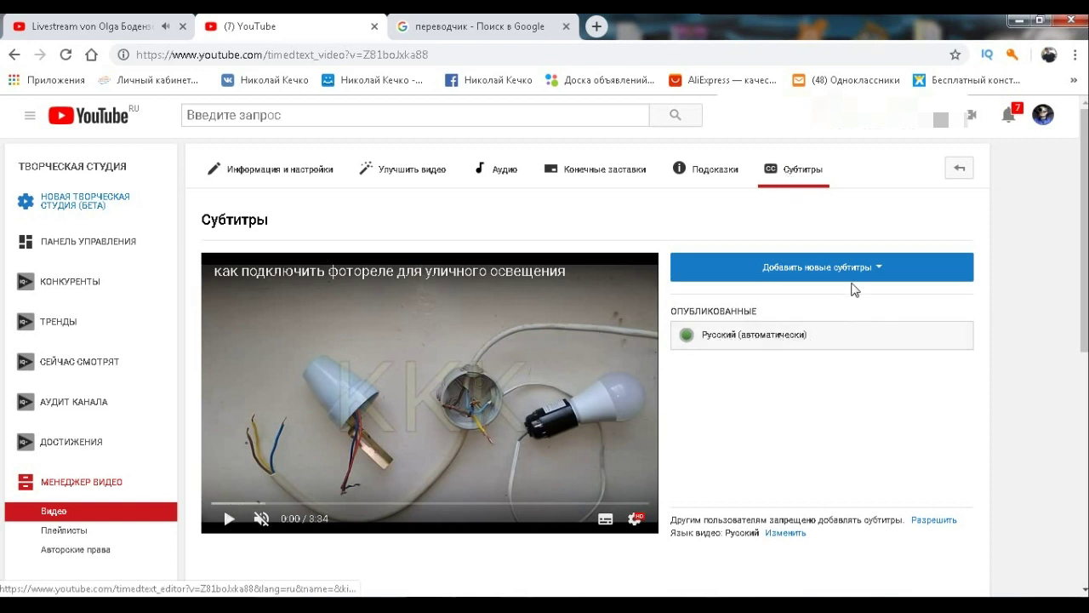
- Add new subtitles in English (Английский) to the video and choose to enter them manually
{"action": "left_click", "coordinate": [787, 272]}
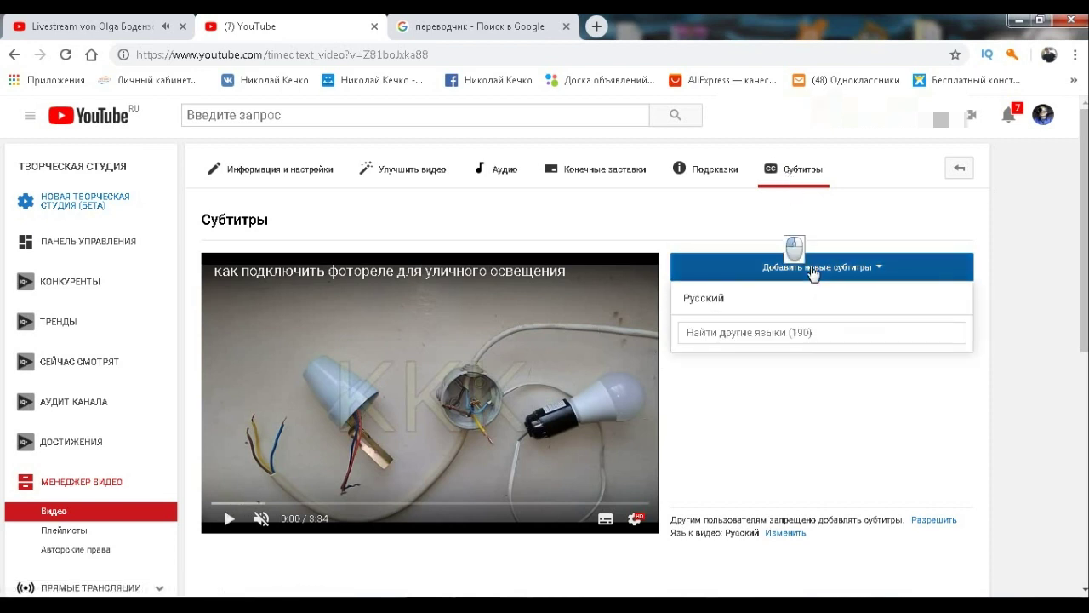
{"action": "left_click", "coordinate": [804, 333]}
{"action": "type", "text": "англ"}
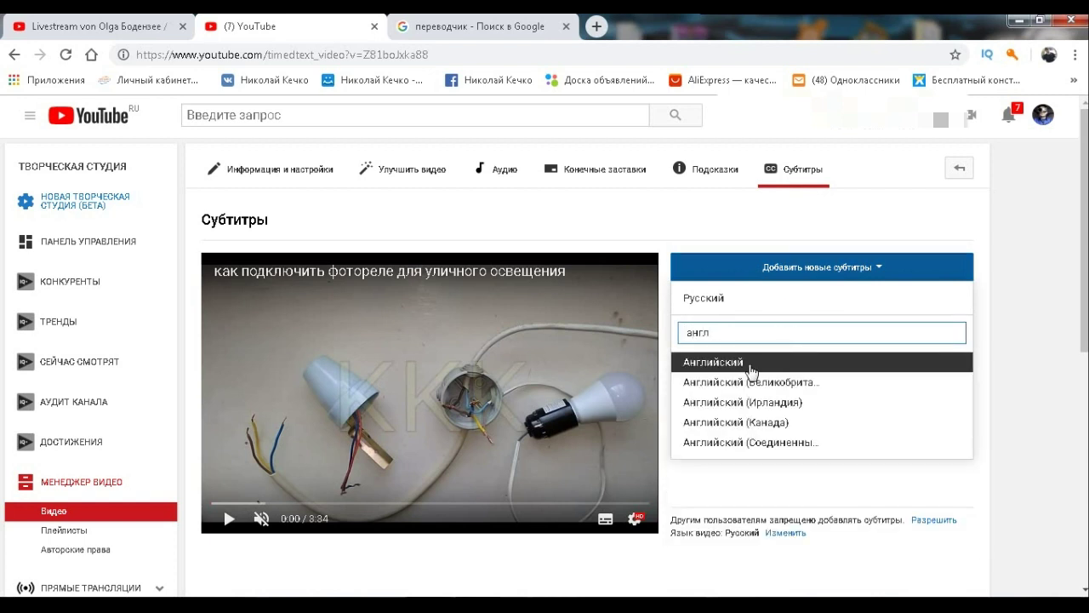
{"action": "left_click", "coordinate": [748, 365]}
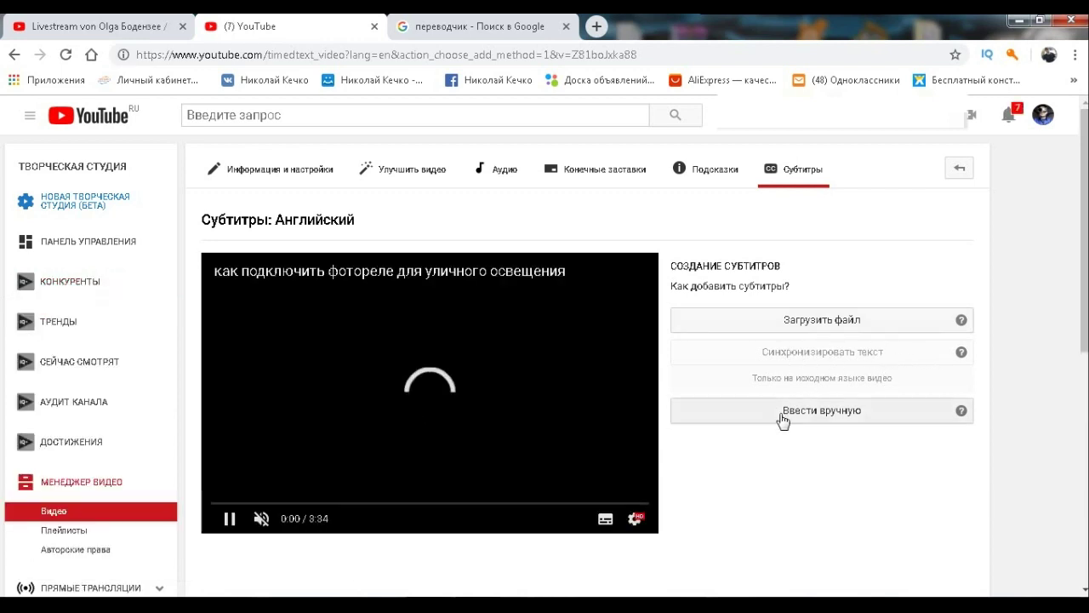
{"action": "left_click", "coordinate": [839, 415]}
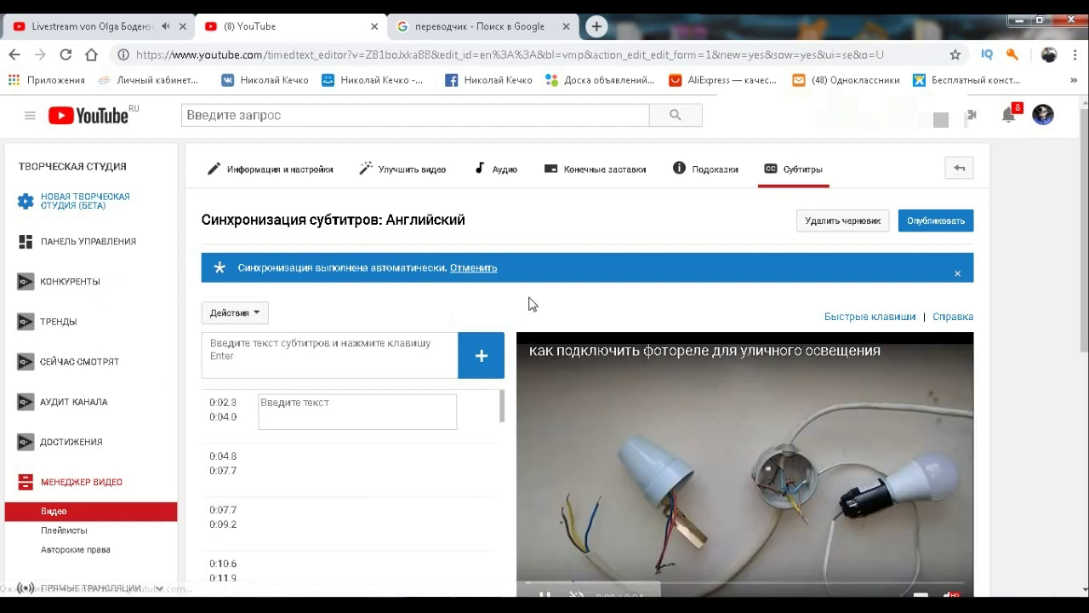
- Examine the first three empty caption segments and their matching positions on the video timeline
{"action": "scroll", "coordinate": [530, 304], "scroll_direction": "down", "scroll_amount": 1}
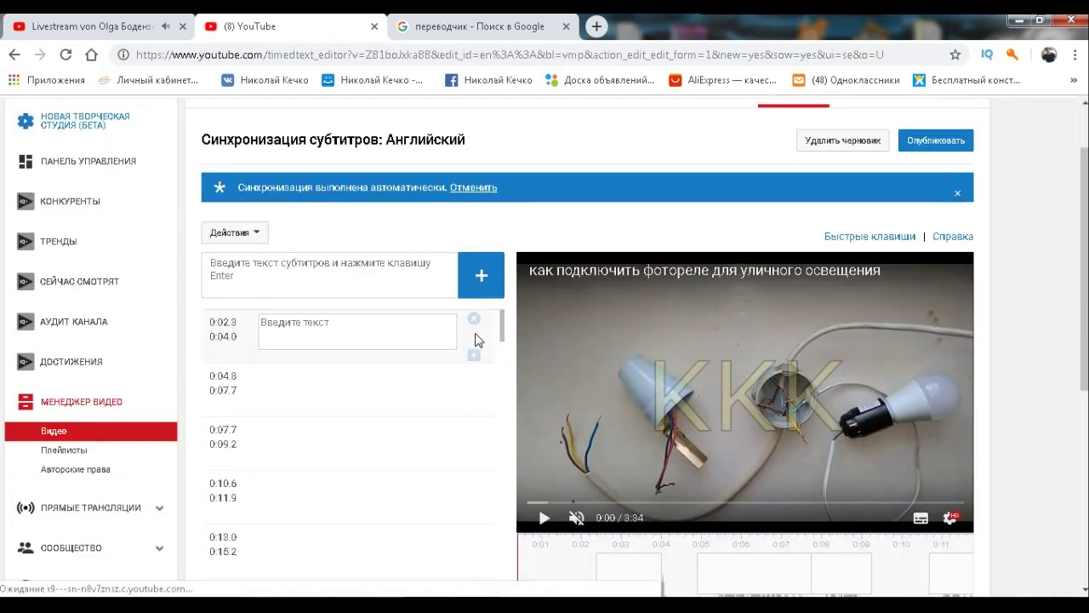
{"action": "scroll", "coordinate": [477, 340], "scroll_direction": "down", "scroll_amount": 1}
{"action": "scroll", "coordinate": [1055, 272], "scroll_direction": "down", "scroll_amount": 1}
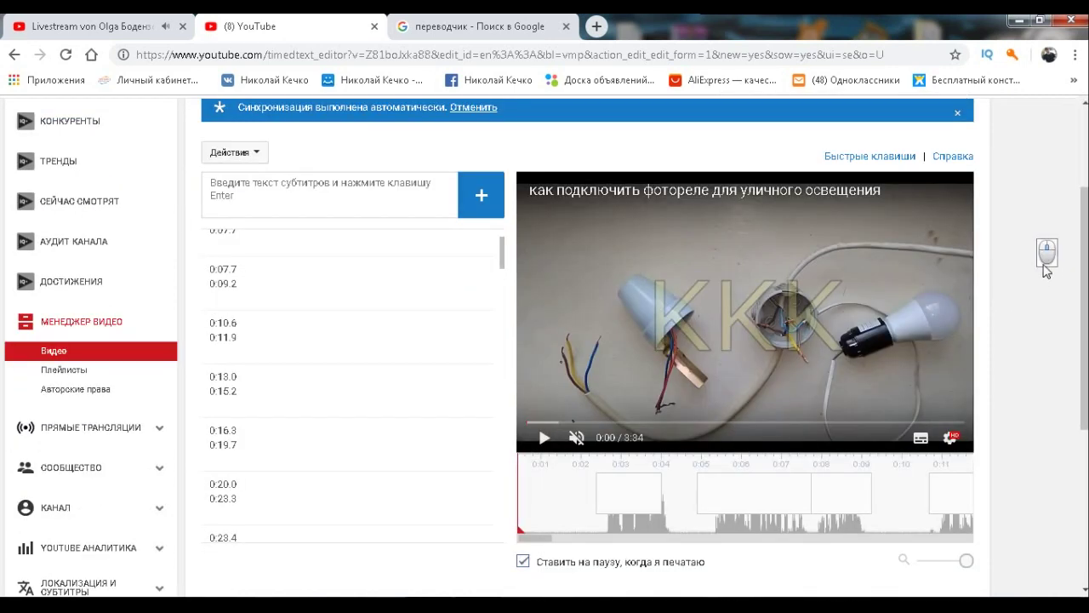
{"action": "scroll", "coordinate": [321, 286], "scroll_direction": "up", "scroll_amount": 1}
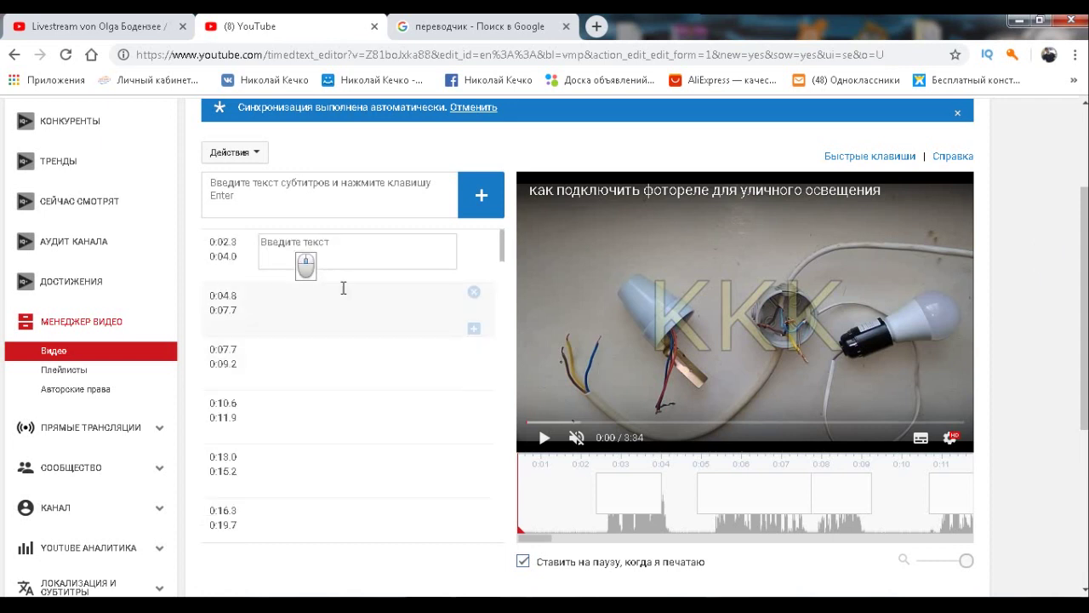
{"action": "left_click", "coordinate": [324, 306]}
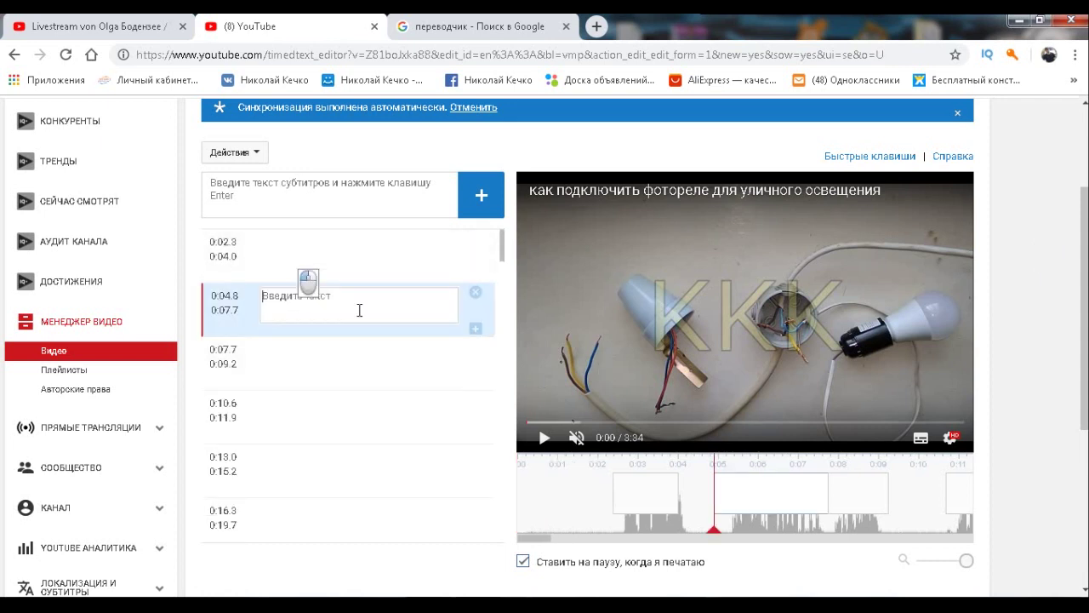
{"action": "left_click", "coordinate": [307, 372]}
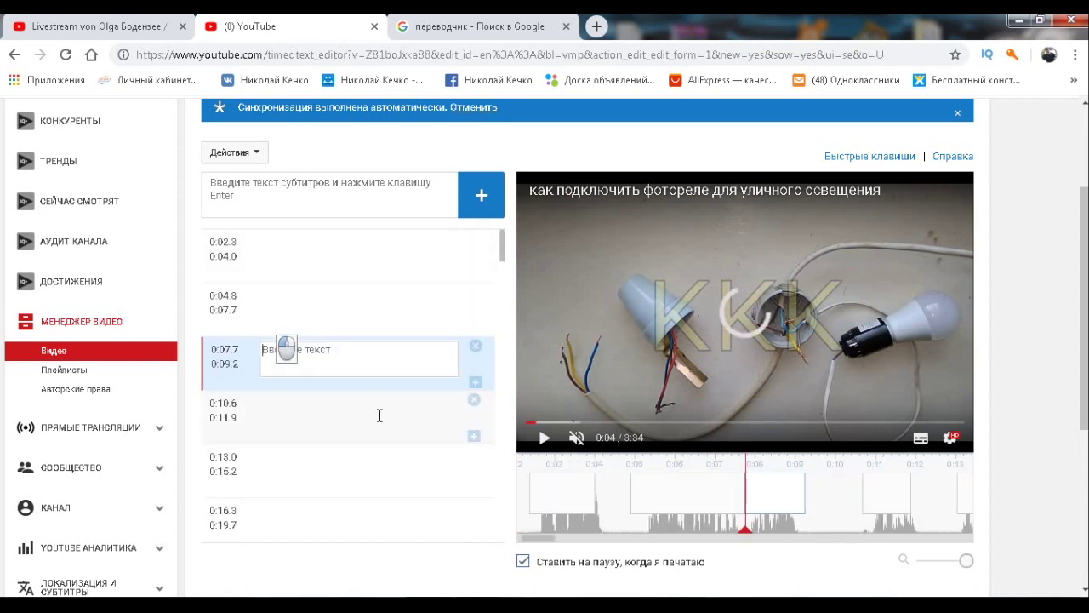
{"action": "left_click", "coordinate": [320, 247]}
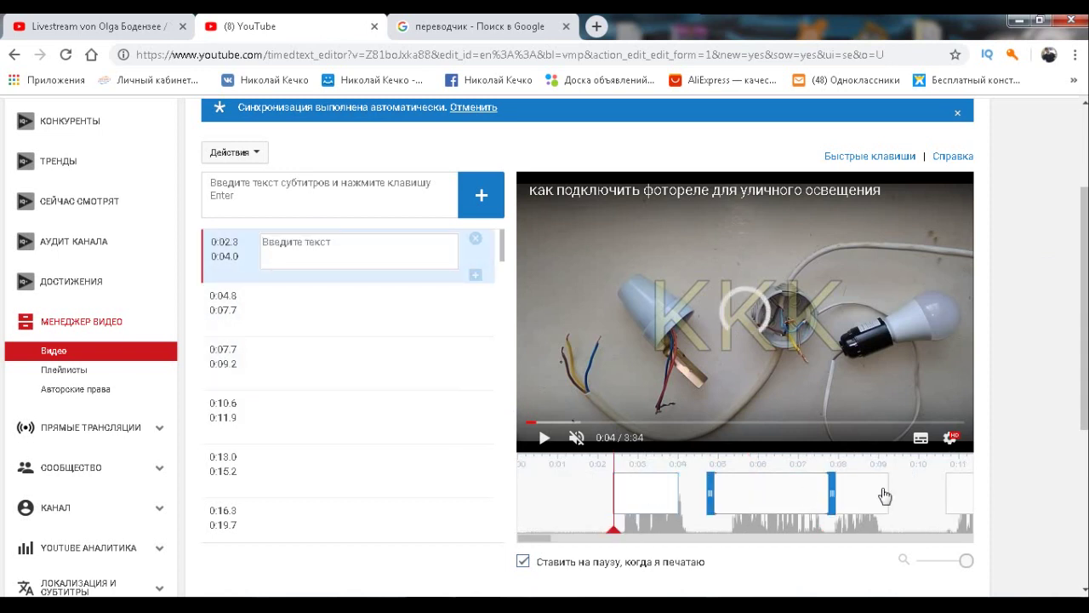
{"action": "left_click", "coordinate": [441, 332]}
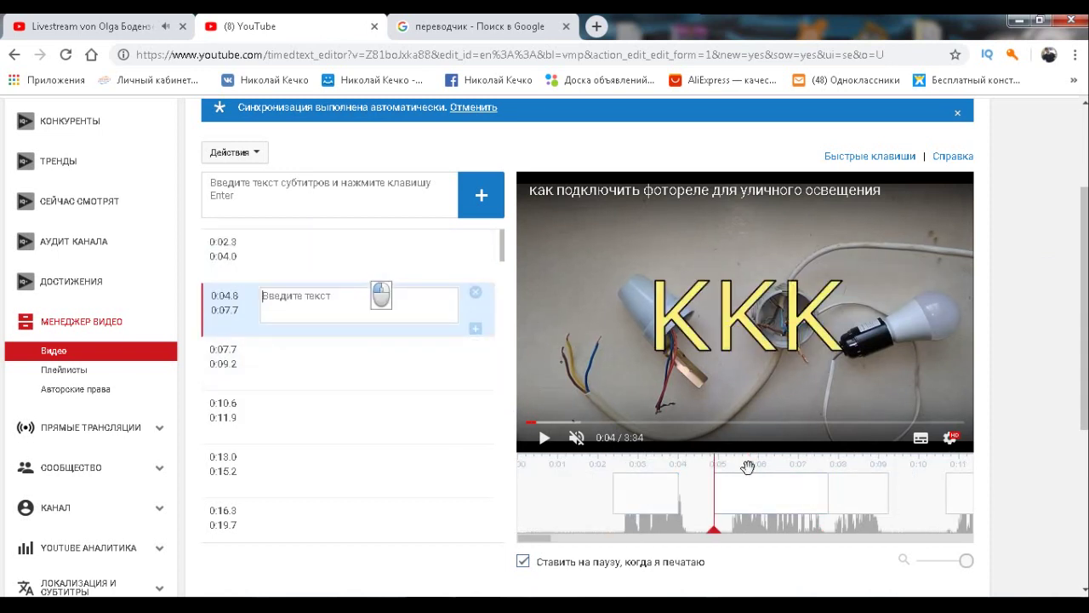
{"action": "left_click", "coordinate": [361, 363]}
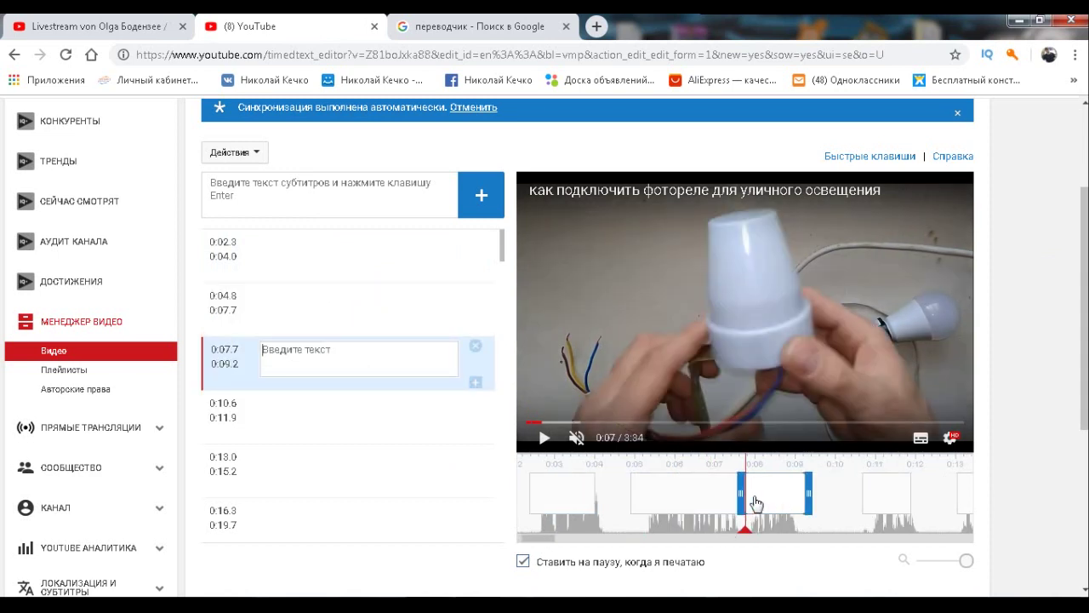
- Retime the third caption segment on the timeline so it runs from 0:07.9 to 0:08.4
{"action": "left_click_drag", "start_coordinate": [741, 492], "coordinate": [809, 496]}
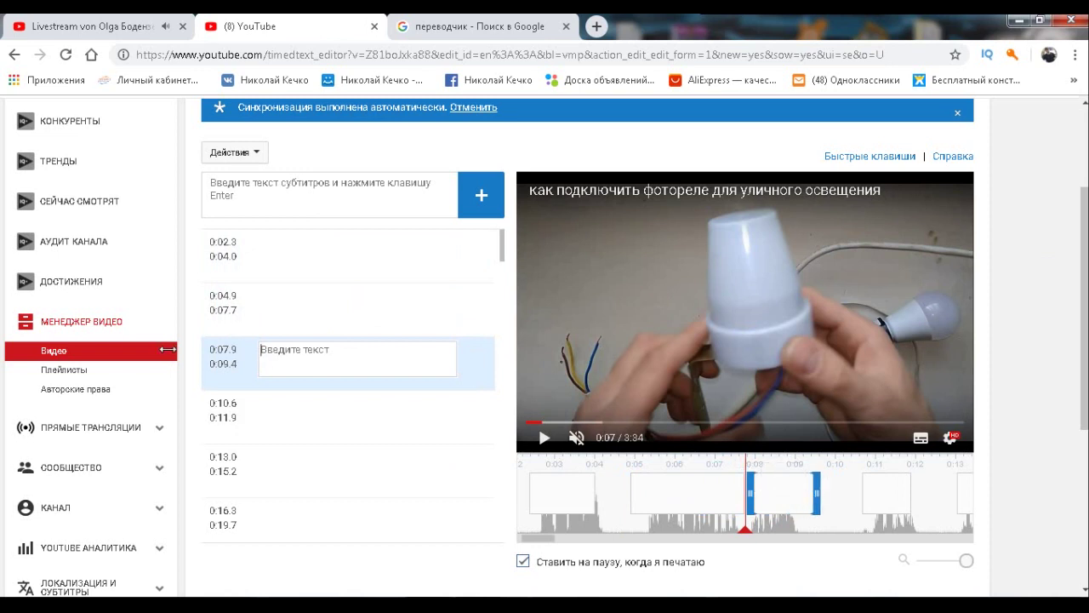
{"action": "left_click", "coordinate": [229, 361]}
{"action": "left_click_drag", "start_coordinate": [809, 496], "coordinate": [801, 496]}
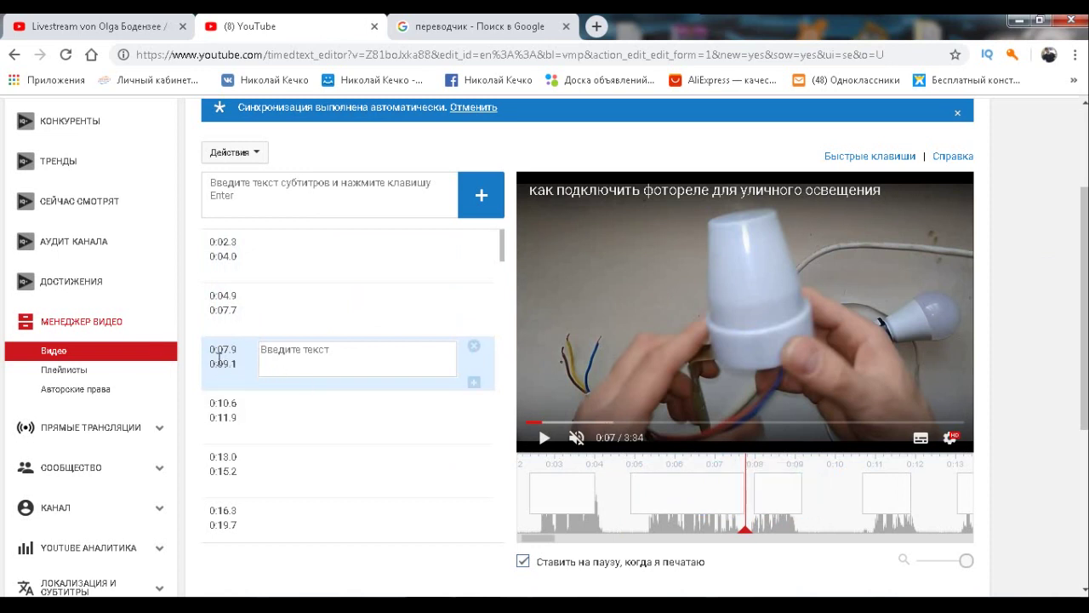
{"action": "left_click_drag", "start_coordinate": [800, 488], "coordinate": [768, 500]}
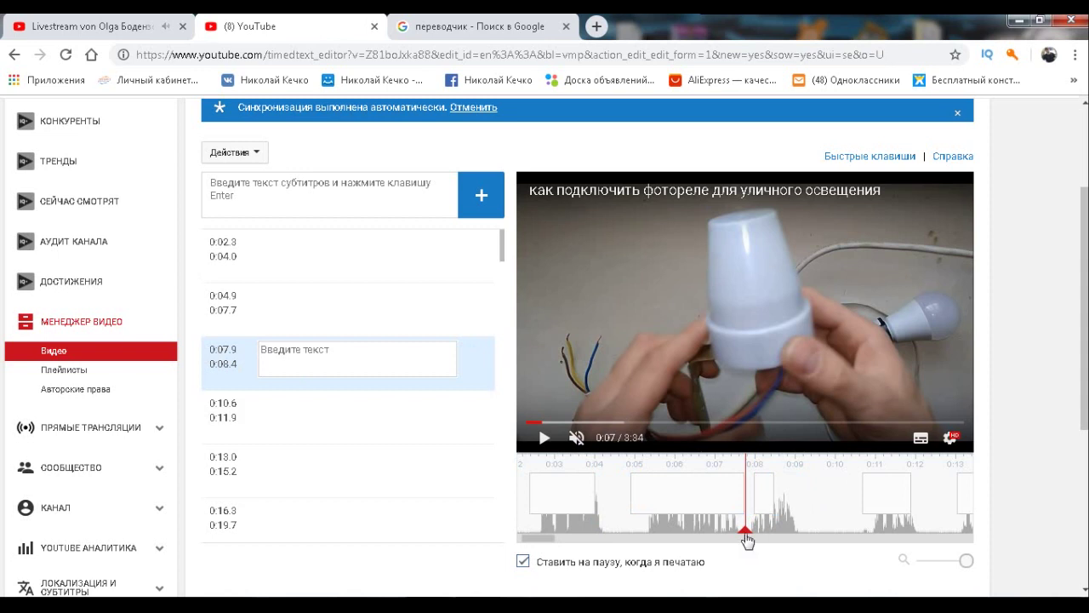
- Look through the caption segments along the timeline and return to the beginning of the video
{"action": "left_click_drag", "start_coordinate": [747, 537], "coordinate": [585, 521]}
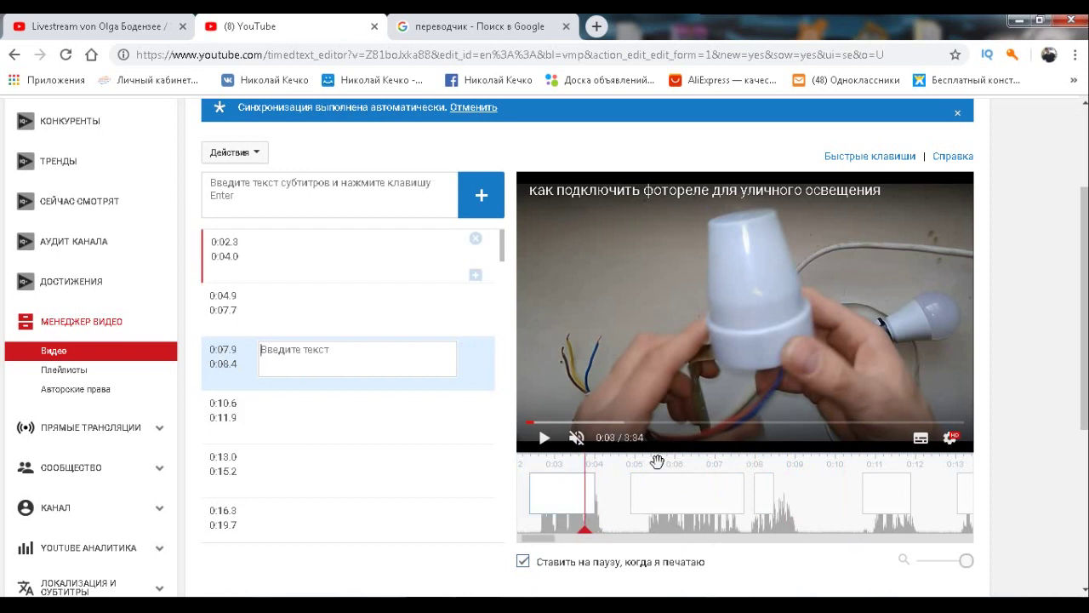
{"action": "left_click_drag", "start_coordinate": [658, 461], "coordinate": [739, 464]}
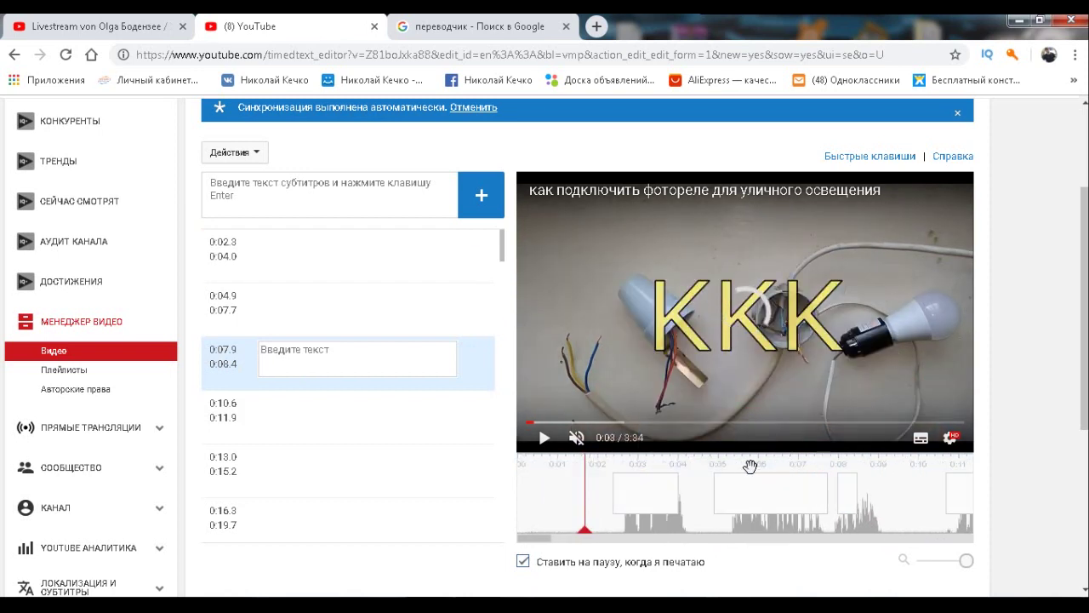
{"action": "left_click_drag", "start_coordinate": [906, 464], "coordinate": [698, 466]}
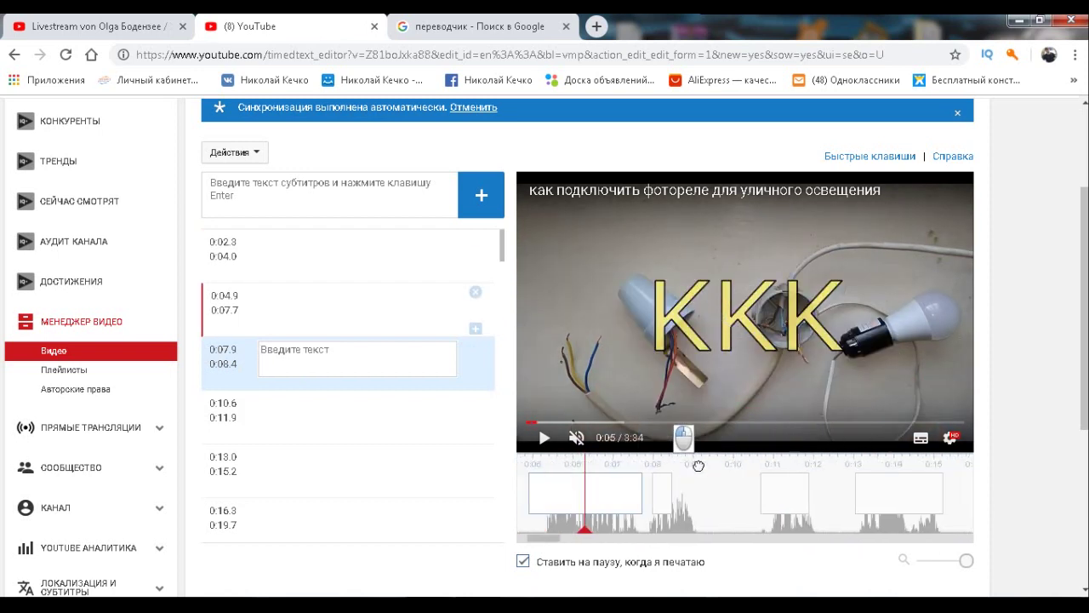
{"action": "left_click_drag", "start_coordinate": [838, 465], "coordinate": [572, 468]}
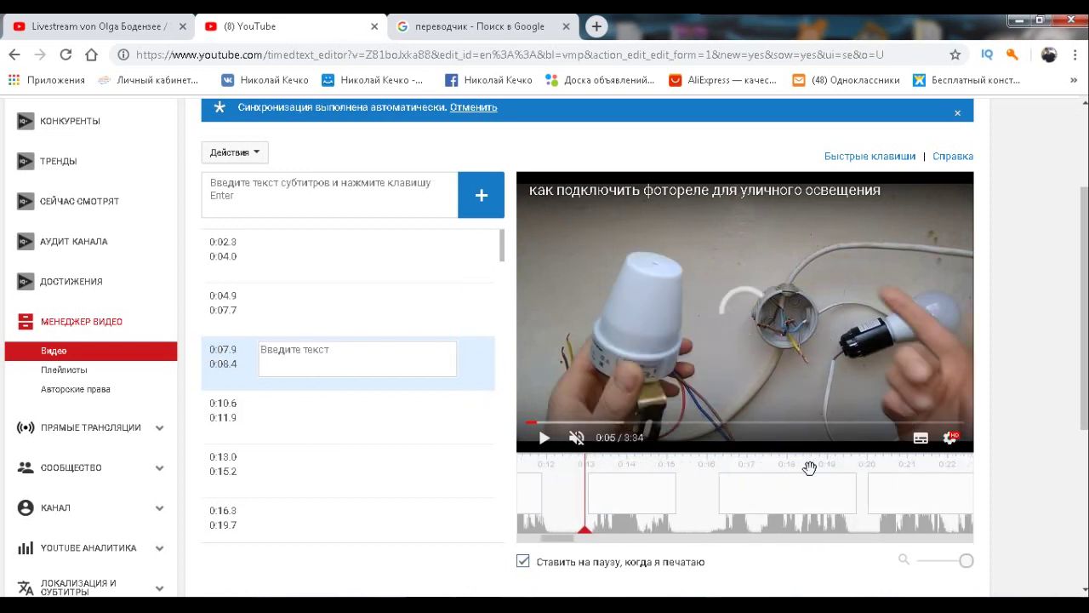
{"action": "left_click_drag", "start_coordinate": [810, 467], "coordinate": [627, 477]}
{"action": "left_click_drag", "start_coordinate": [822, 466], "coordinate": [620, 466]}
{"action": "left_click_drag", "start_coordinate": [856, 467], "coordinate": [696, 469]}
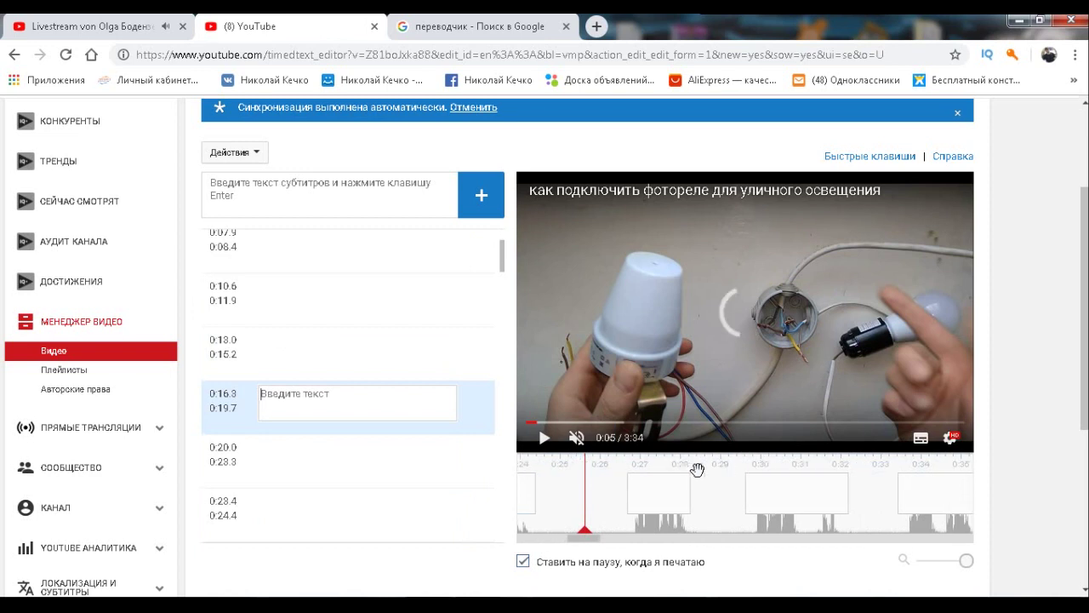
{"action": "left_click_drag", "start_coordinate": [706, 466], "coordinate": [921, 462]}
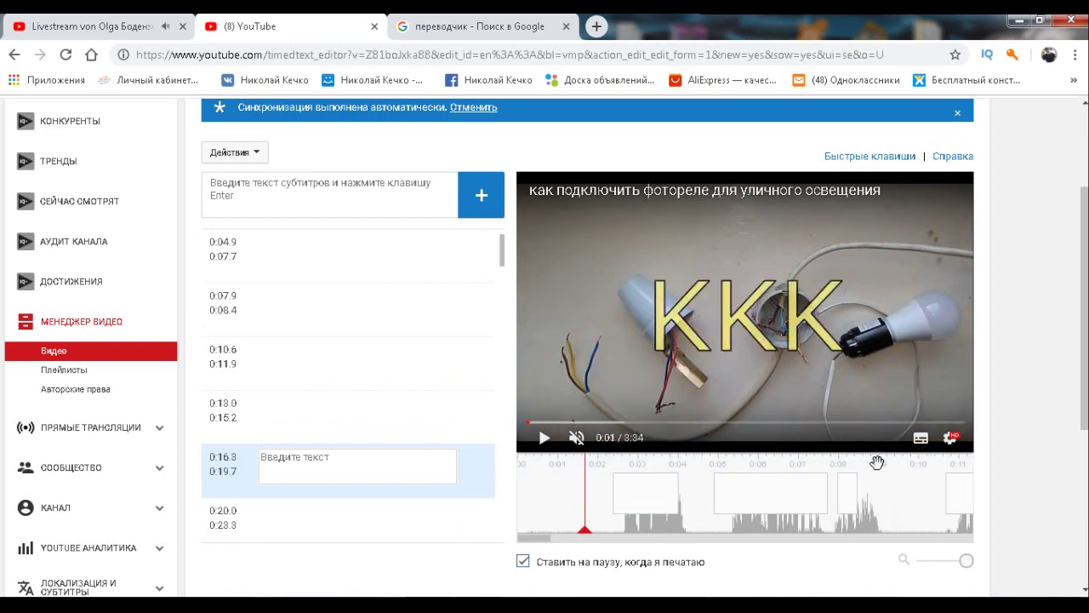
- Unmute the video at full volume and play its opening phrase, pausing at 0:04
{"action": "left_click", "coordinate": [577, 438]}
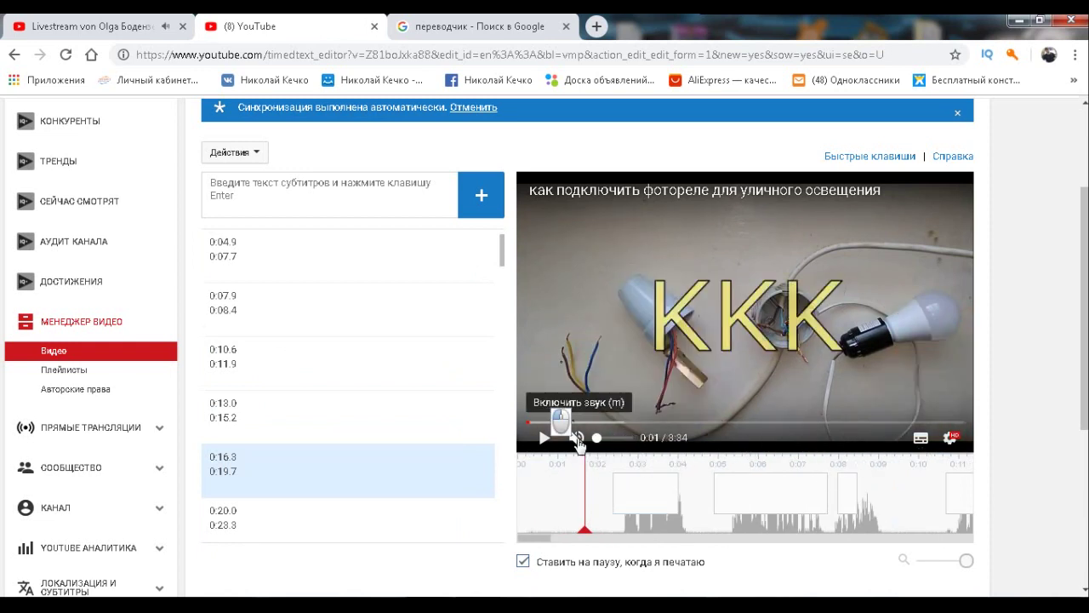
{"action": "left_click_drag", "start_coordinate": [611, 437], "coordinate": [634, 442]}
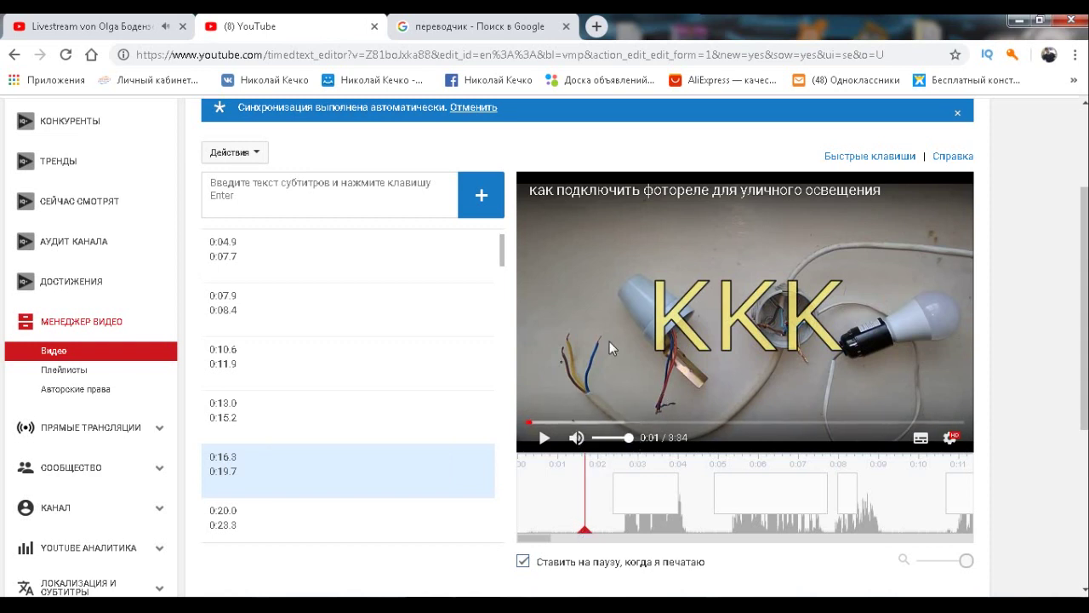
{"action": "left_click", "coordinate": [632, 316]}
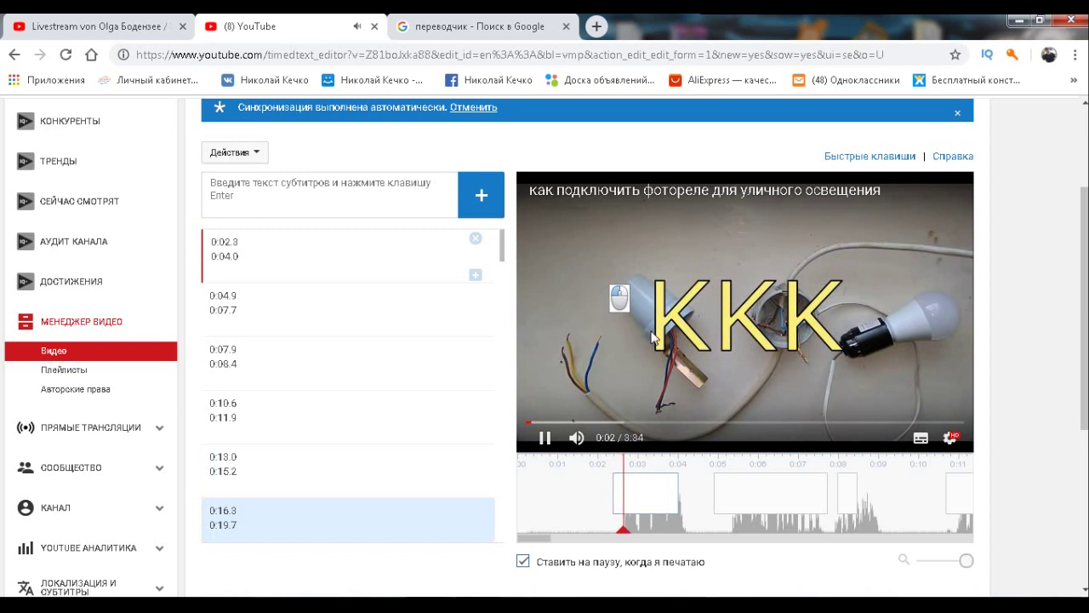
{"action": "left_click", "coordinate": [785, 327]}
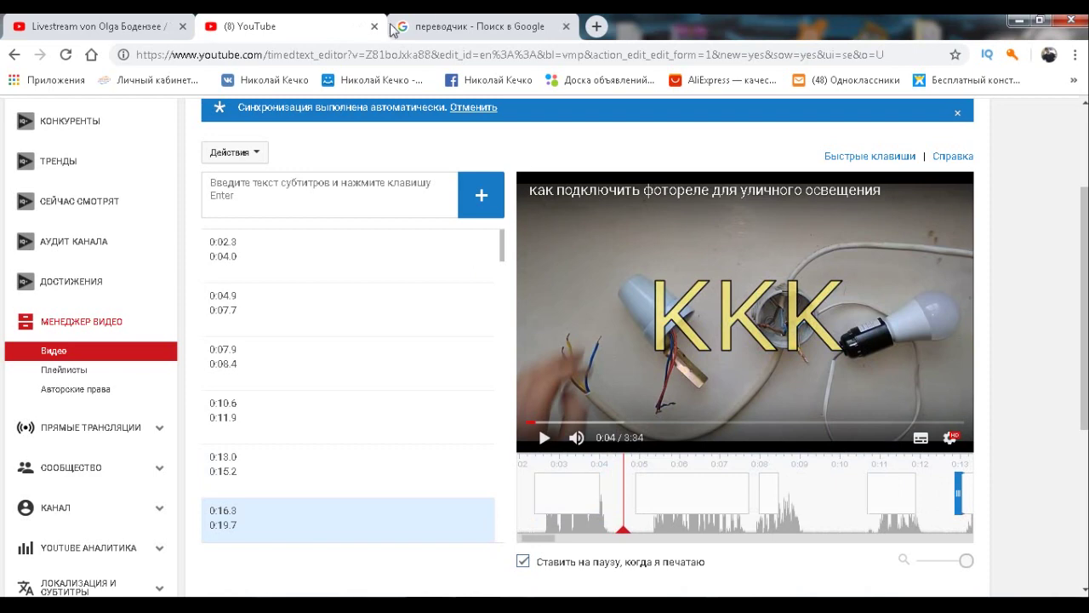
- Switch to the Google translator and translate "приветствую вас на моем канале!" from Russian into English
{"action": "left_click", "coordinate": [470, 34]}
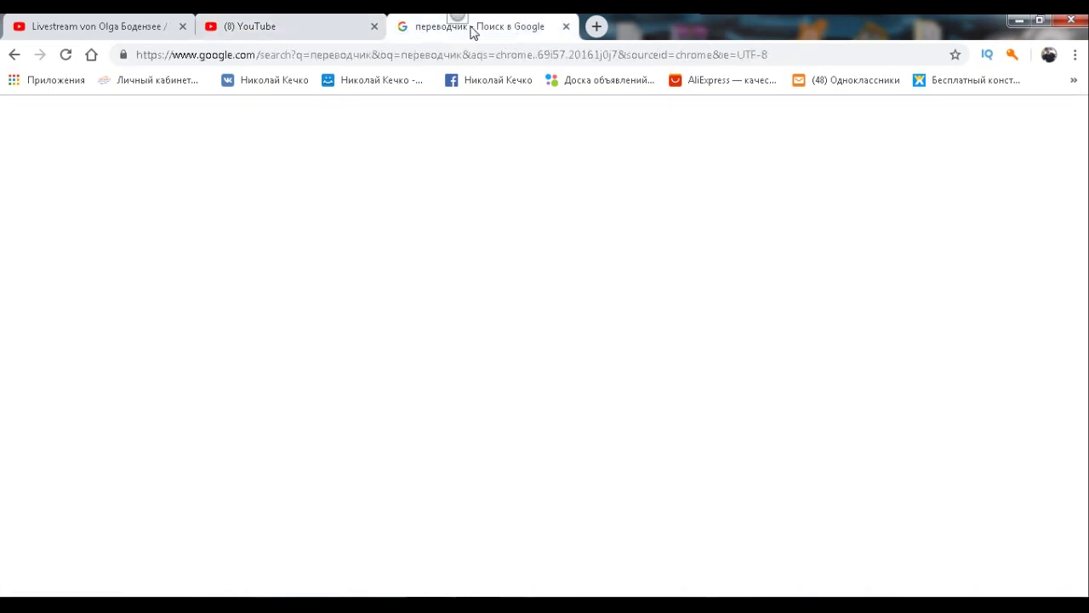
{"action": "left_click", "coordinate": [205, 294]}
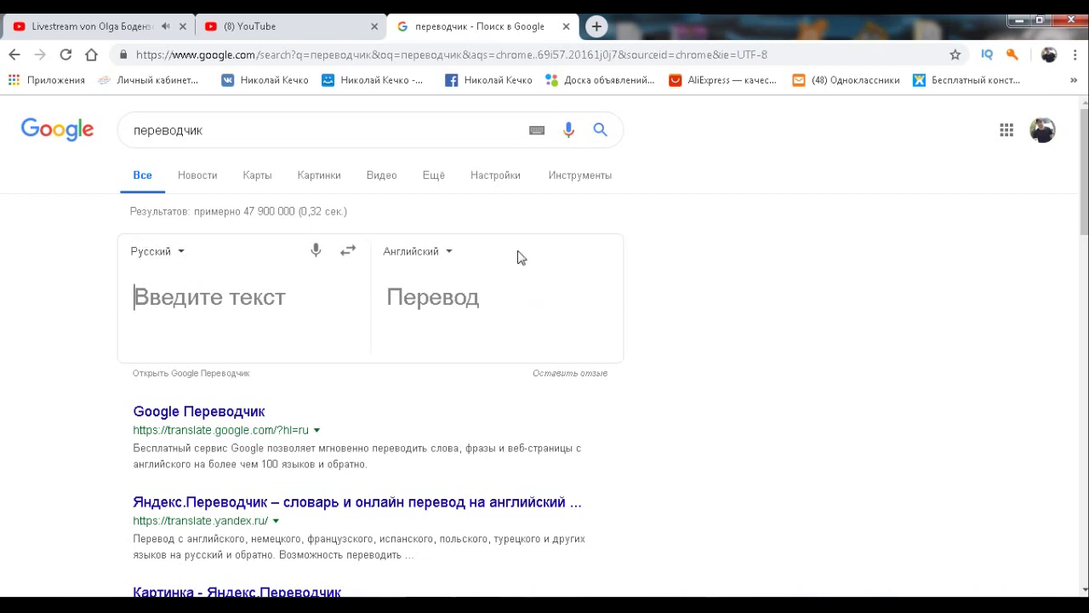
{"action": "type", "text": "п"}
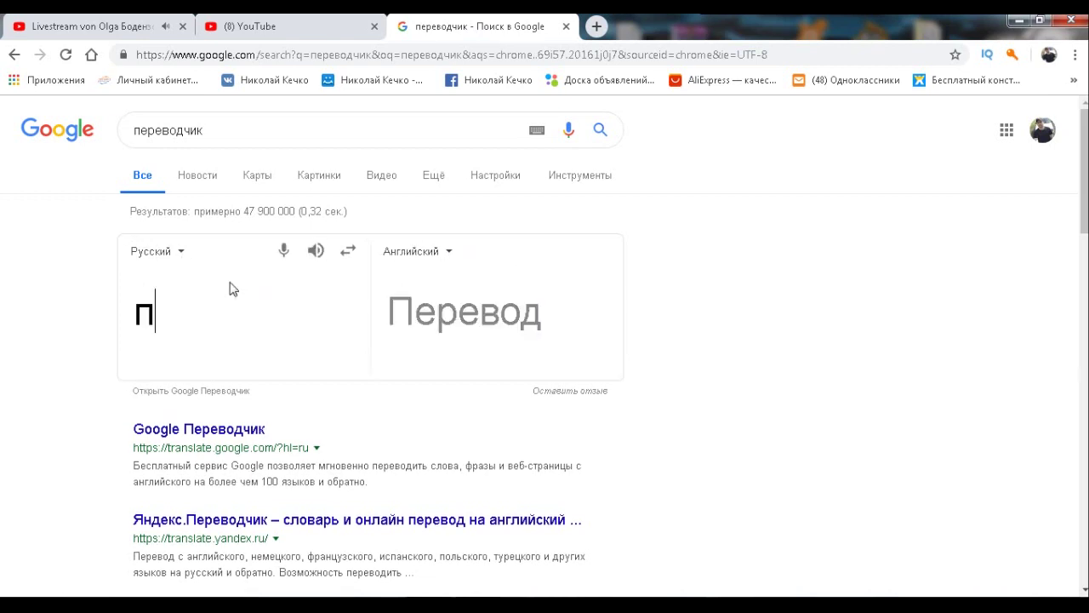
{"action": "type", "text": "риветствую"}
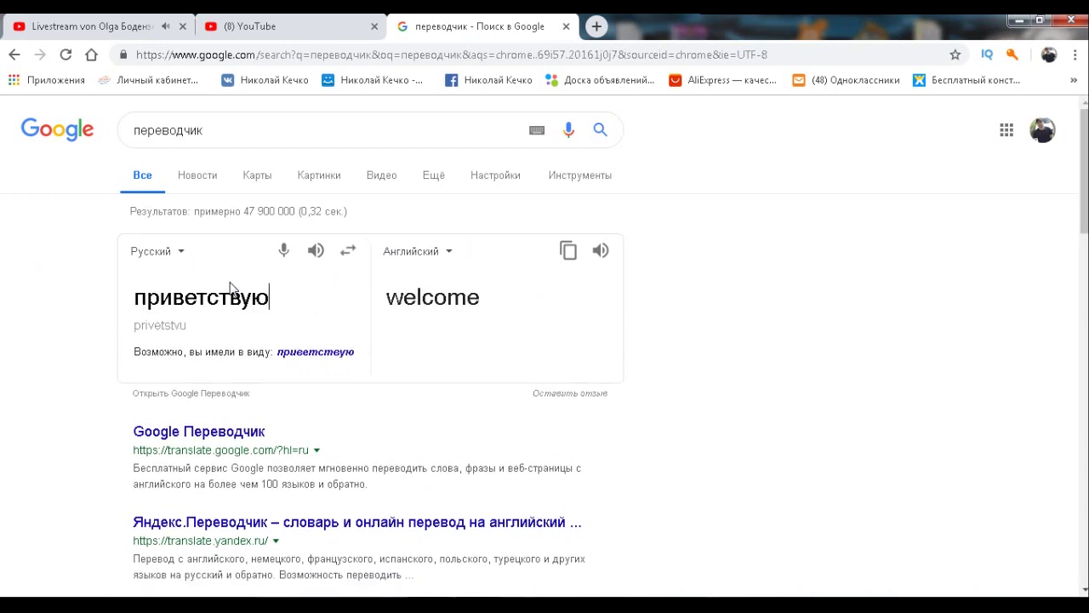
{"action": "type", "text": " вас на моем канале!"}
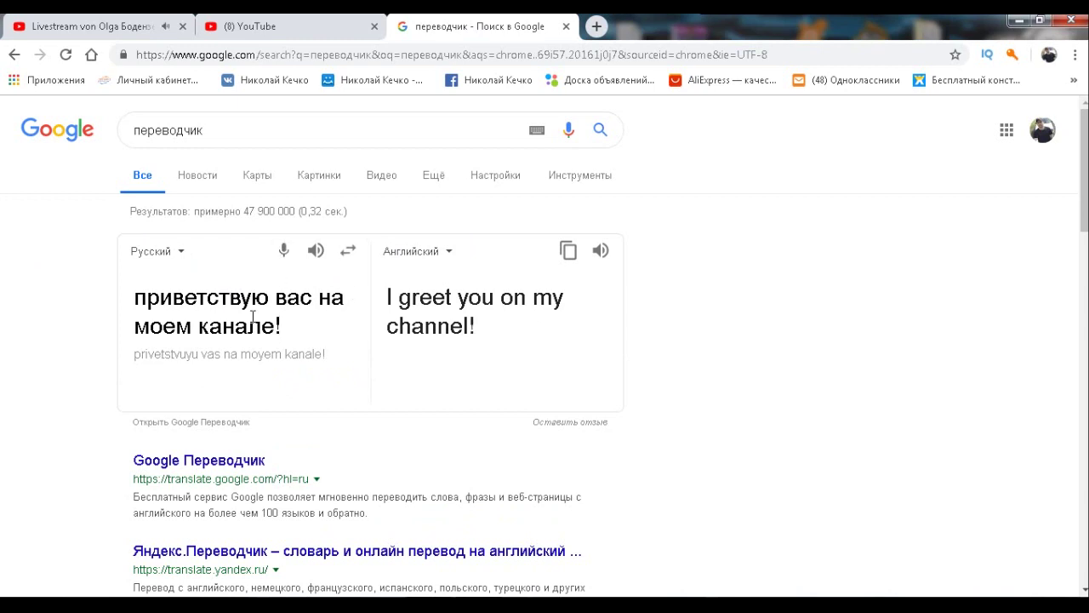
- Copy the English translation and swap the translation direction to check it back in Russian
{"action": "left_click", "coordinate": [567, 253]}
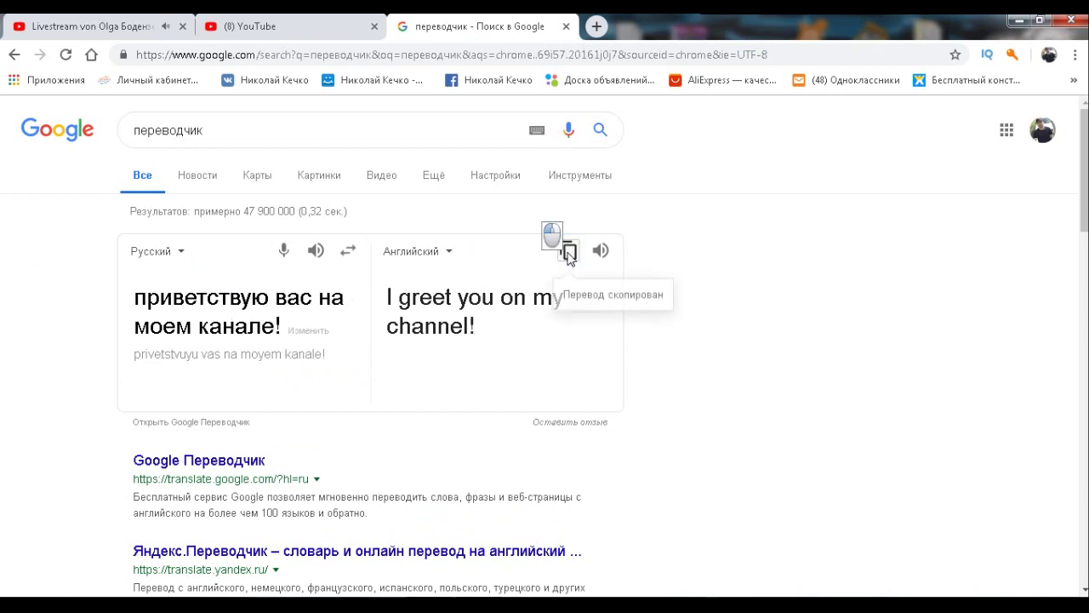
{"action": "left_click", "coordinate": [349, 250]}
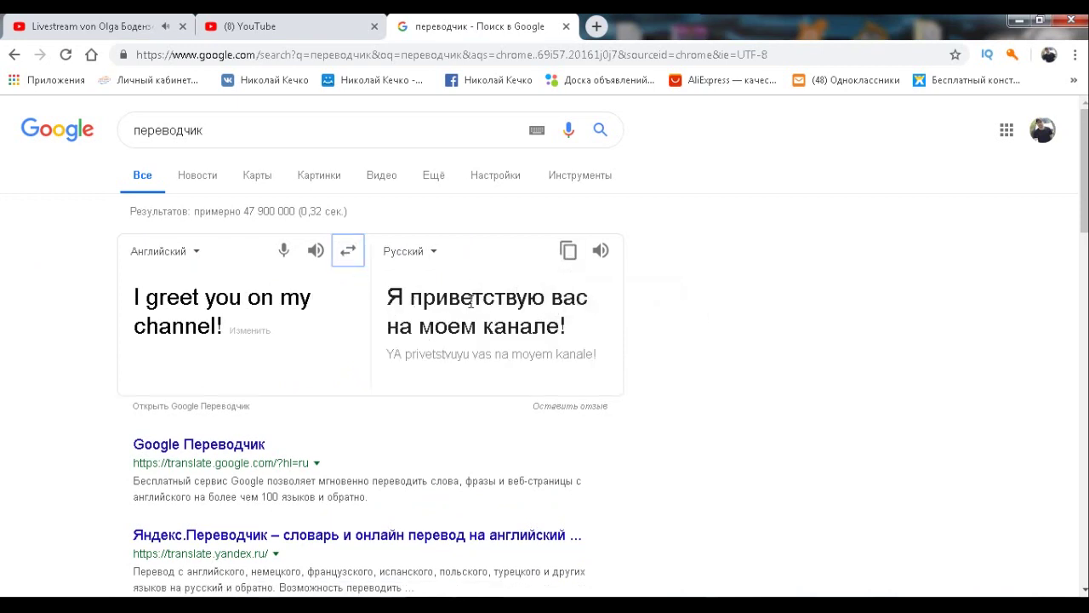
- Restore the Russian-to-English direction, return to the YouTube subtitle editor and paste "I greet you on my channel!" into the first caption segment
{"action": "left_click", "coordinate": [347, 255]}
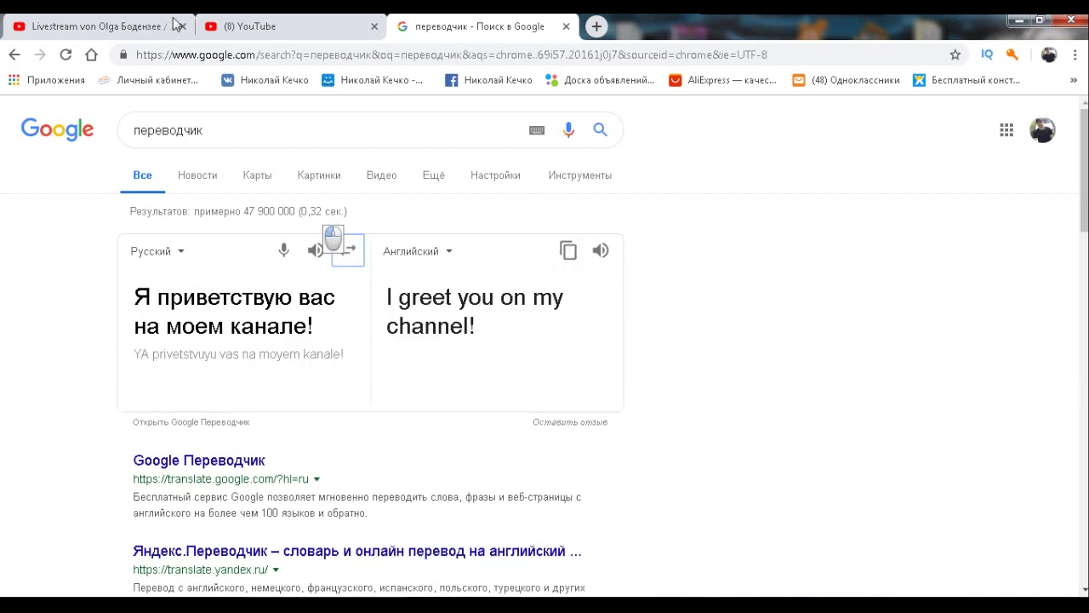
{"action": "left_click", "coordinate": [287, 28]}
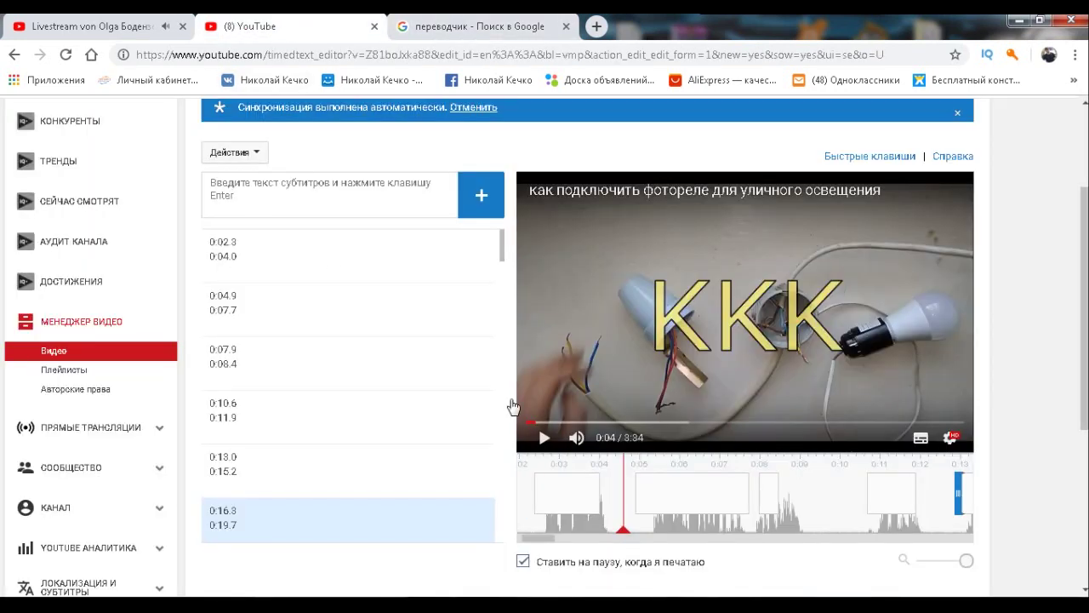
{"action": "left_click_drag", "start_coordinate": [705, 464], "coordinate": [783, 464]}
{"action": "left_click", "coordinate": [632, 483]}
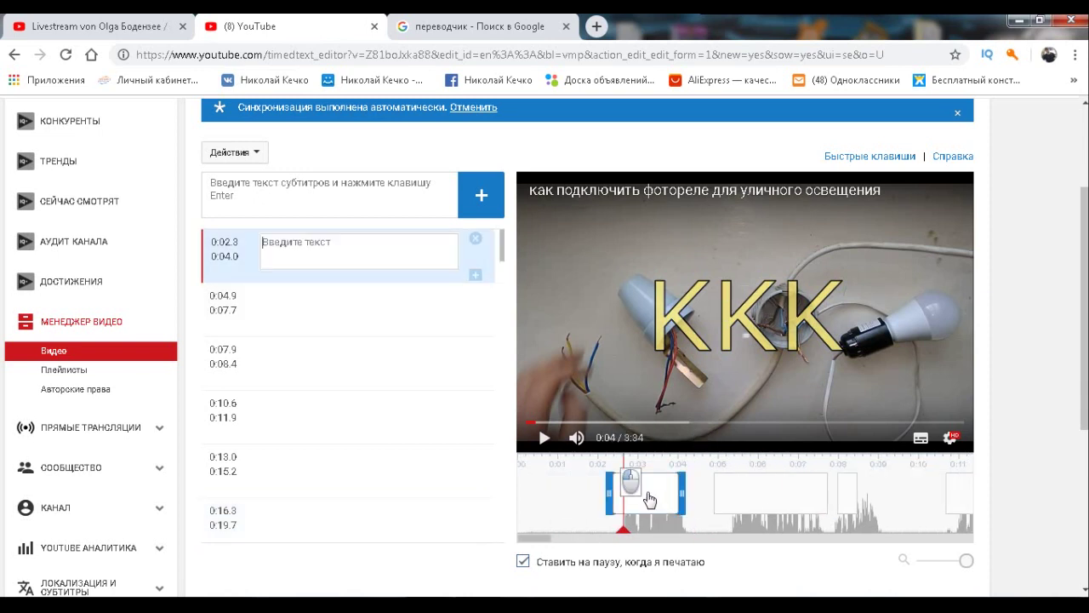
{"action": "left_click", "coordinate": [340, 248]}
{"action": "right_click", "coordinate": [339, 248]}
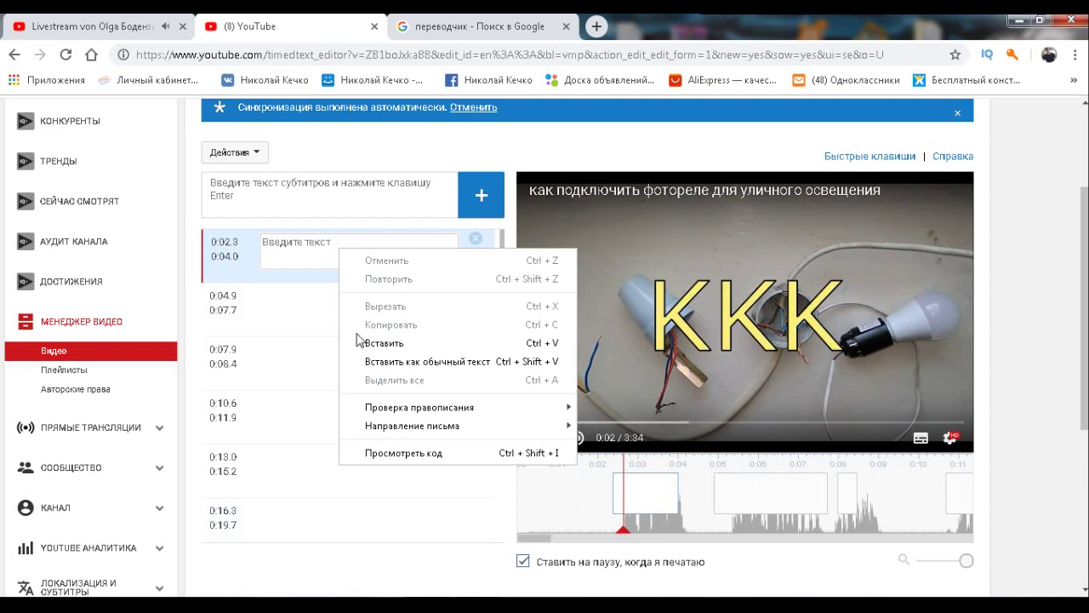
{"action": "left_click", "coordinate": [379, 340]}
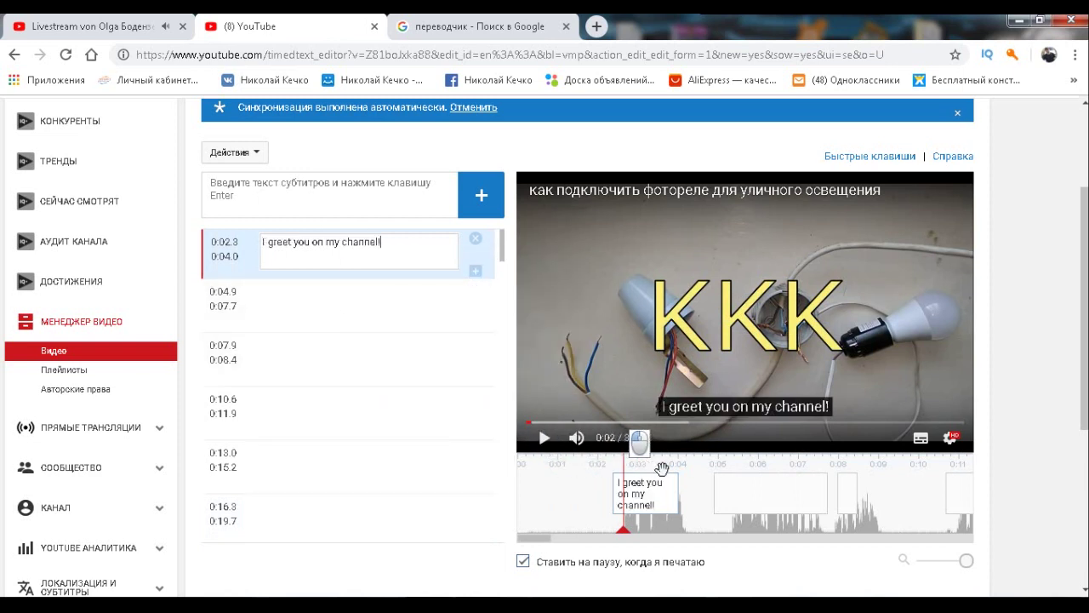
- Play the video from its beginning to hear the next phrases, pausing at 0:09
{"action": "left_click", "coordinate": [664, 489]}
{"action": "left_click_drag", "start_coordinate": [622, 533], "coordinate": [543, 530]}
{"action": "left_click", "coordinate": [544, 438]}
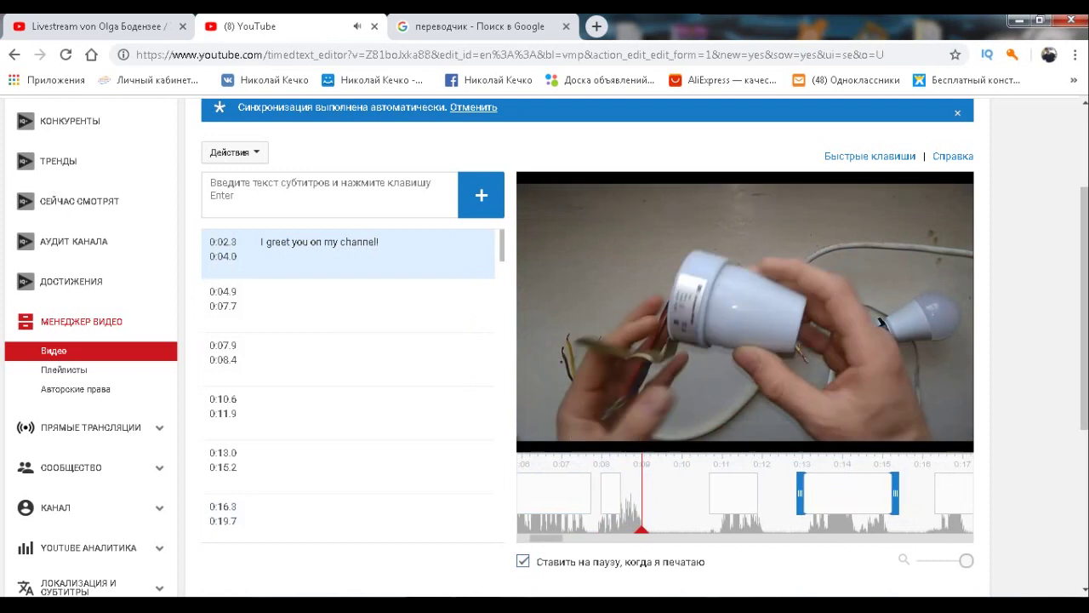
{"action": "left_click", "coordinate": [772, 319]}
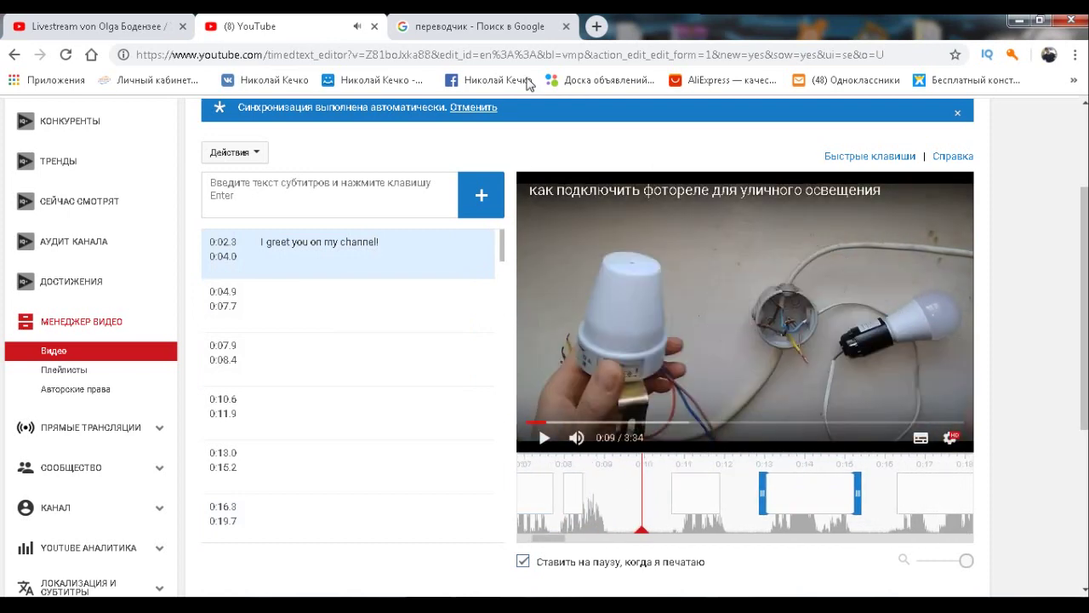
- Switch to the Google translator and translate "в этом видео я покажу вам" from Russian into English
{"action": "left_click", "coordinate": [464, 32]}
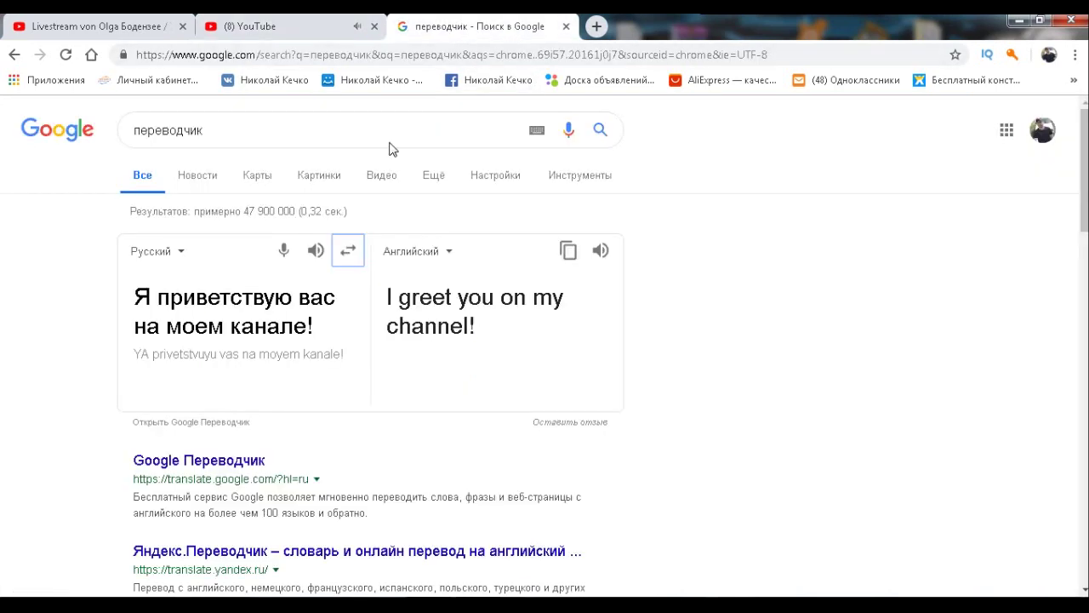
{"action": "triple_click", "coordinate": [286, 292]}
{"action": "type", "text": "в этом виде"}
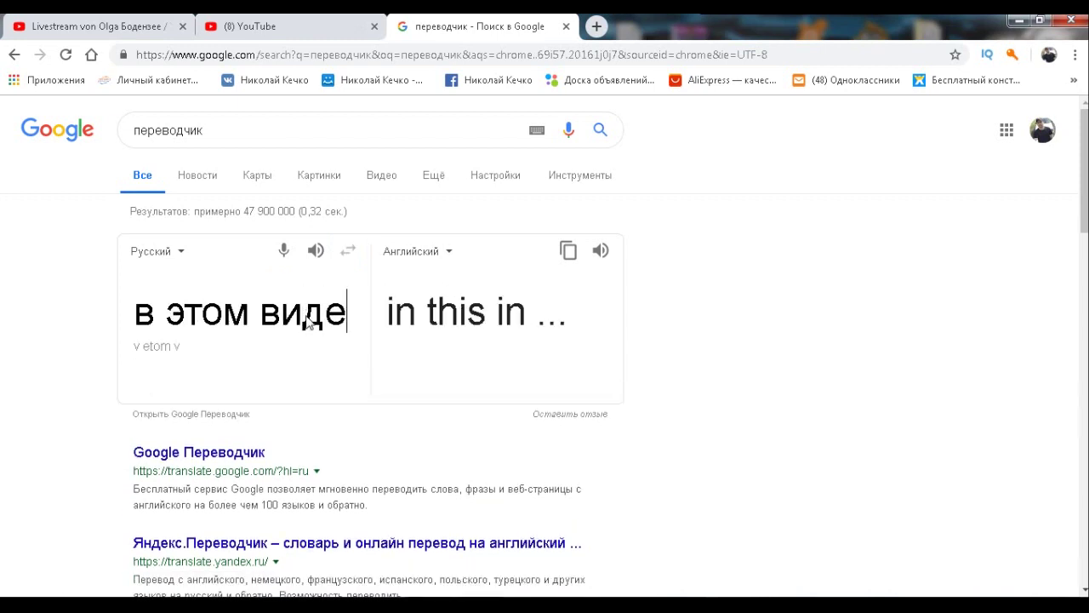
{"action": "type", "text": "о я пока"}
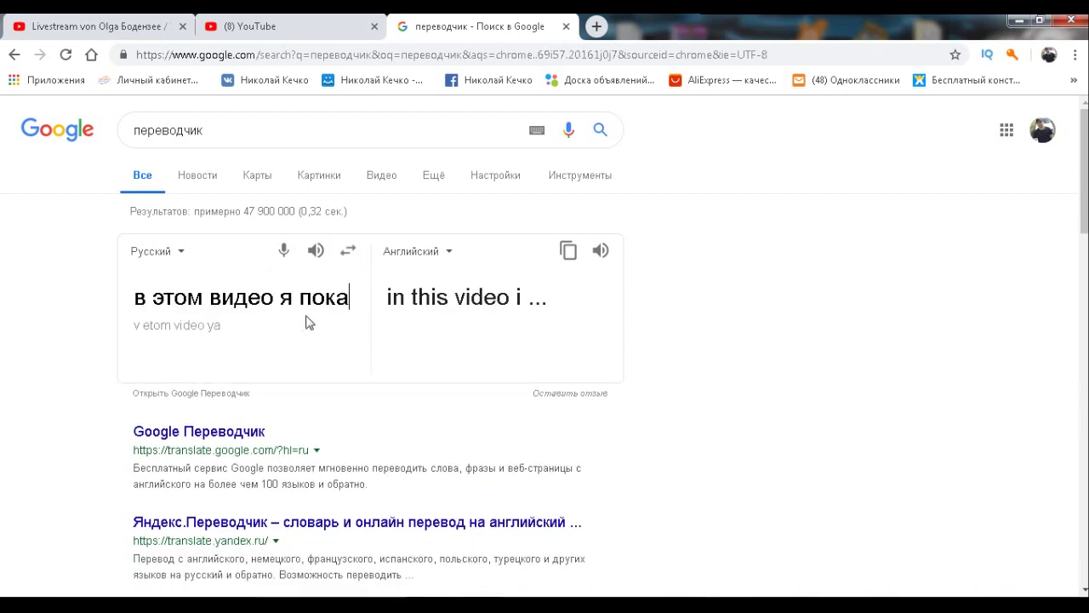
{"action": "type", "text": "жу вам"}
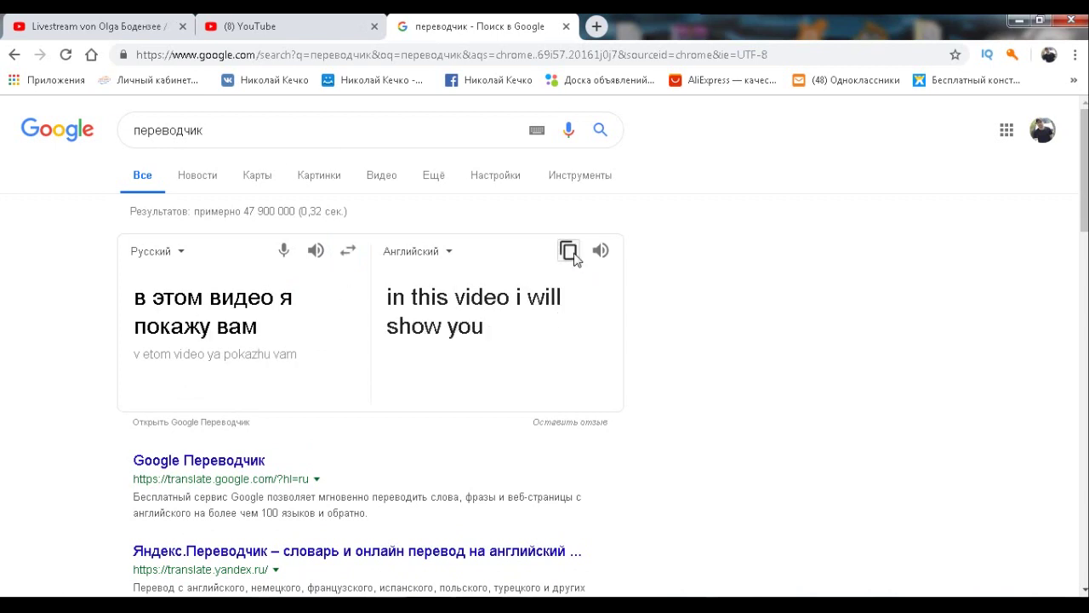
- Copy the English translation, check it back in Russian by swapping the direction, and restore Russian-to-English
{"action": "left_click", "coordinate": [568, 251]}
{"action": "left_click", "coordinate": [361, 255]}
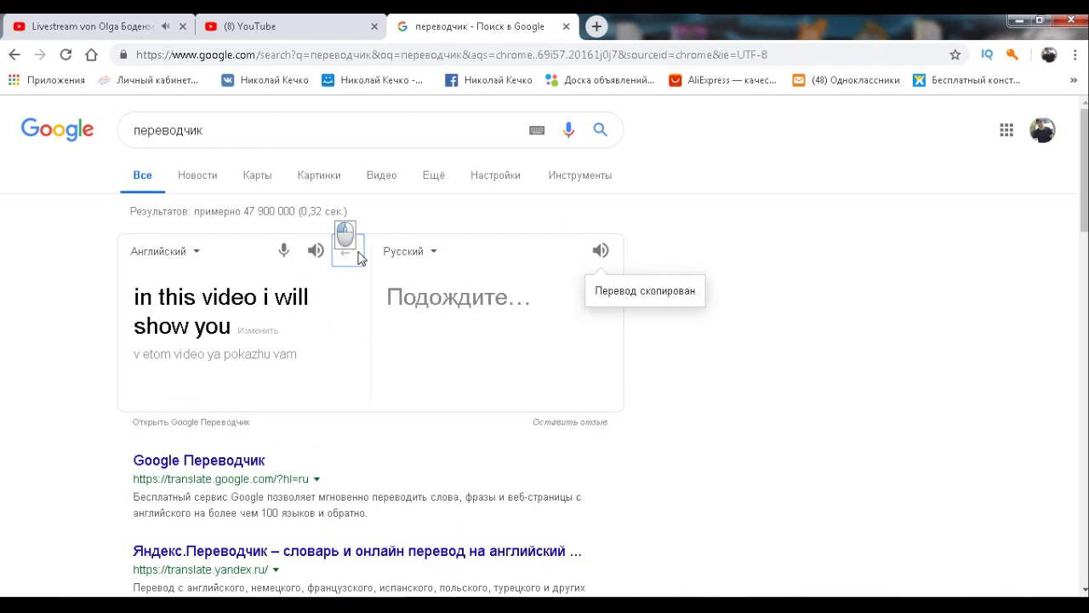
{"action": "left_click", "coordinate": [591, 313]}
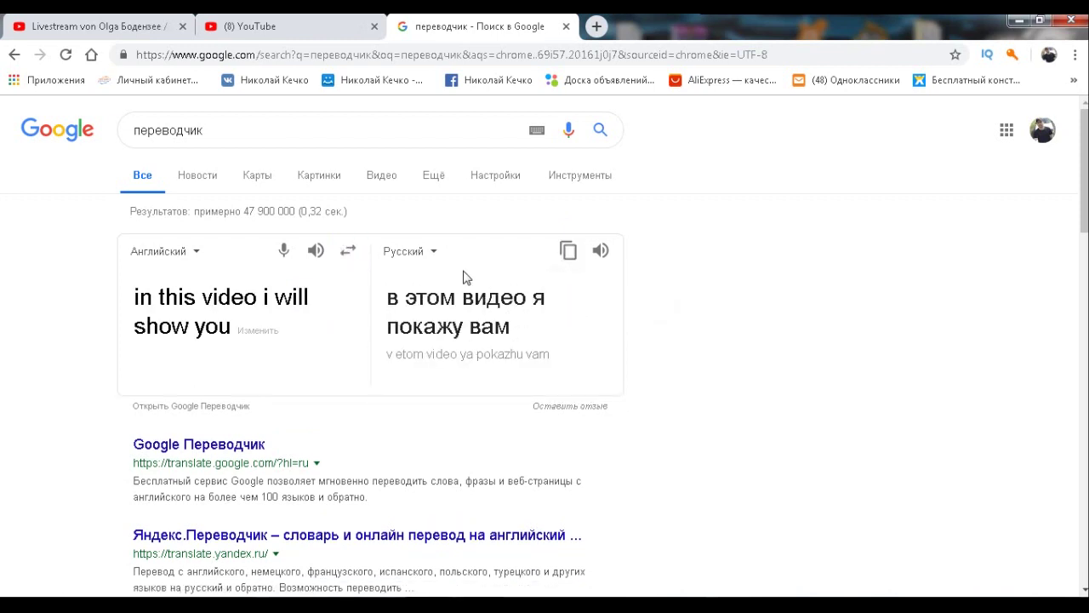
{"action": "left_click", "coordinate": [351, 254]}
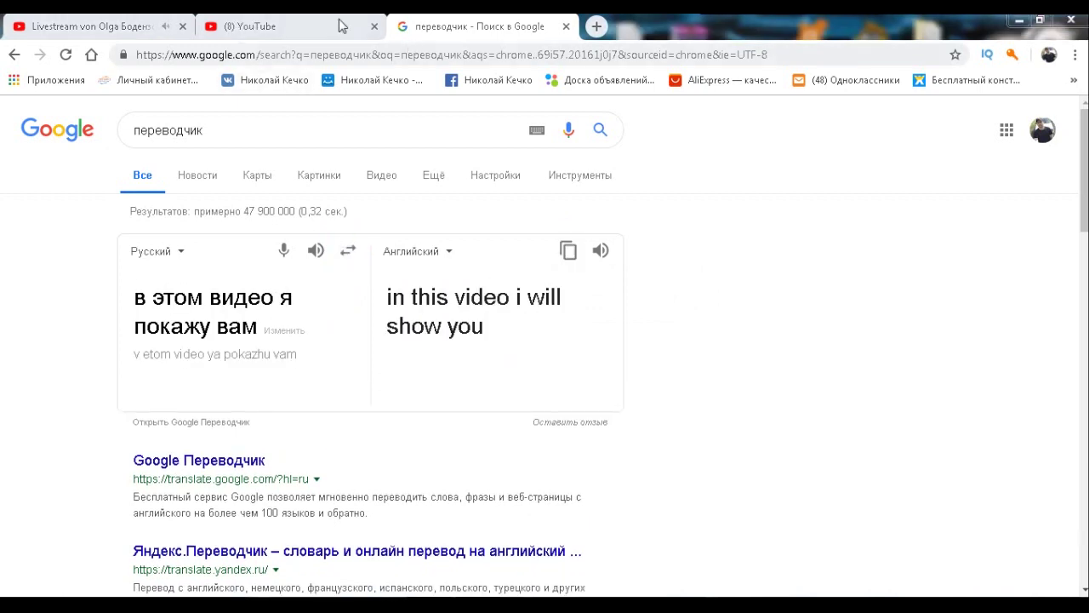
- Switch to the YouTube subtitle editor and paste "in this video i will show you" into the second caption segment at 0:04.9
{"action": "left_click", "coordinate": [307, 23]}
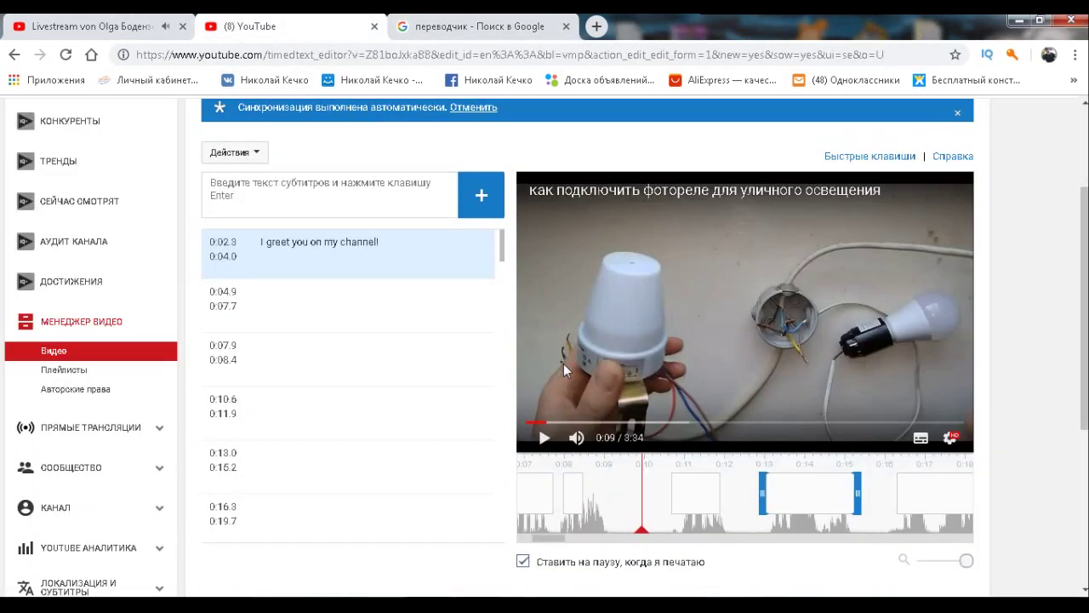
{"action": "left_click_drag", "start_coordinate": [519, 494], "coordinate": [719, 493]}
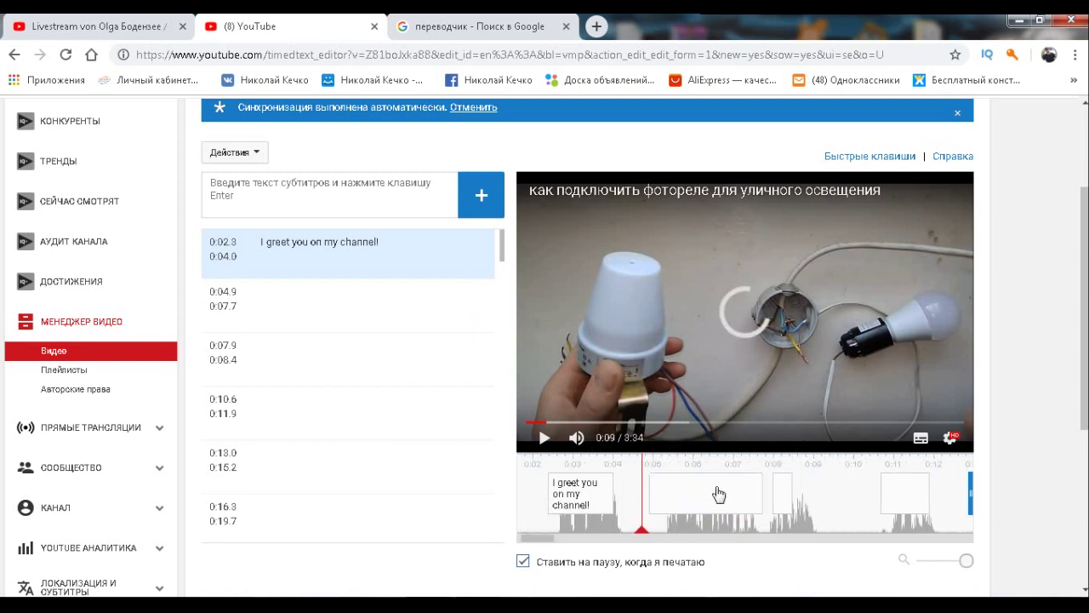
{"action": "left_click", "coordinate": [725, 509]}
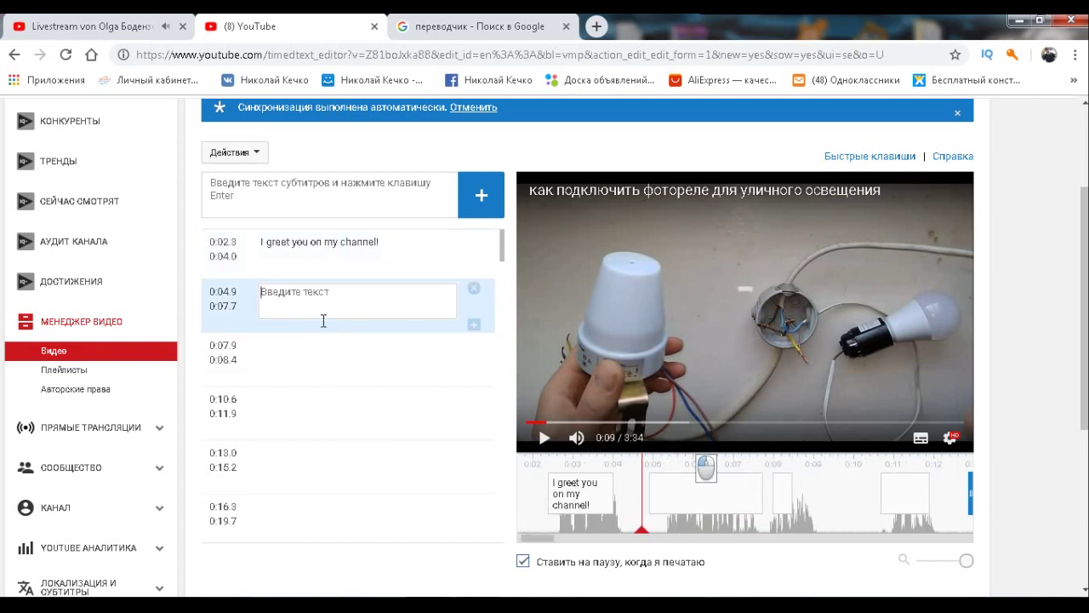
{"action": "left_click", "coordinate": [325, 379]}
{"action": "left_click", "coordinate": [353, 297]}
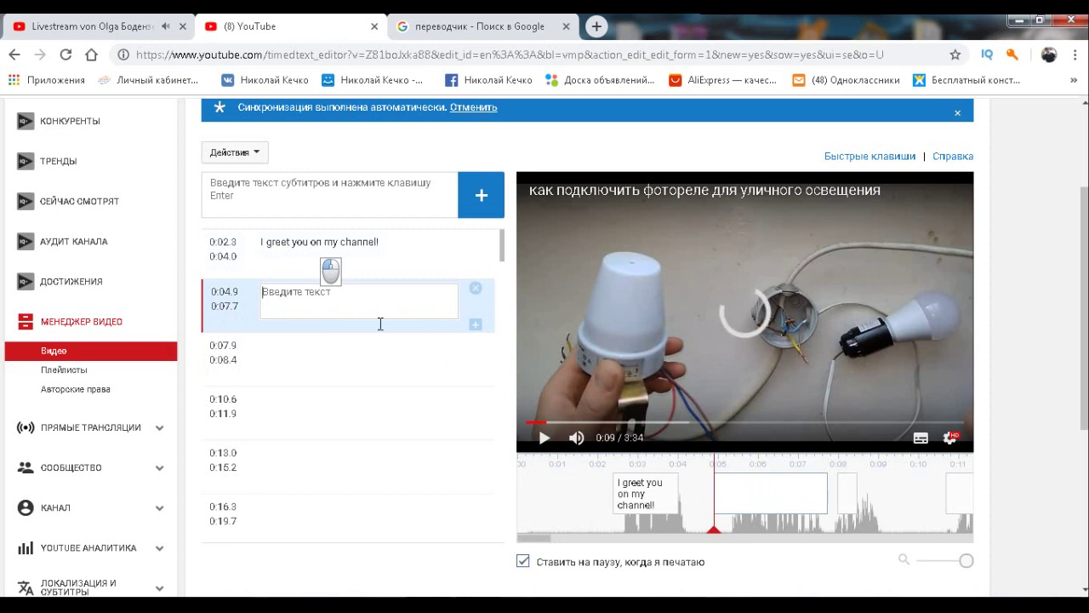
{"action": "right_click", "coordinate": [308, 300]}
{"action": "left_click", "coordinate": [352, 394]}
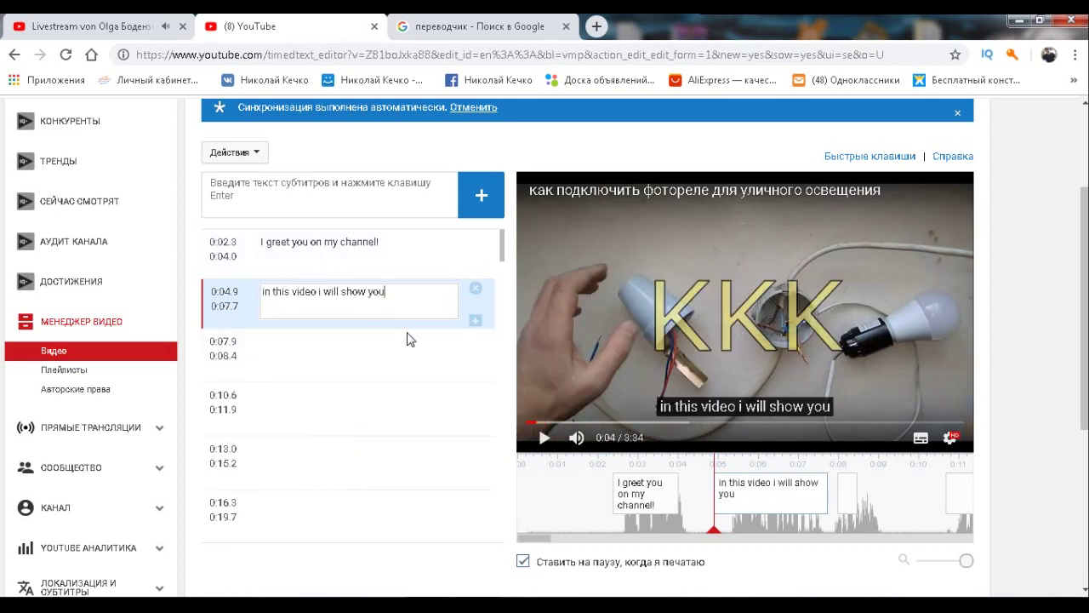
- Switch to the Google translator and translate "как подключить фотореле" from Russian into English
{"action": "left_click", "coordinate": [454, 21]}
{"action": "triple_click", "coordinate": [243, 321]}
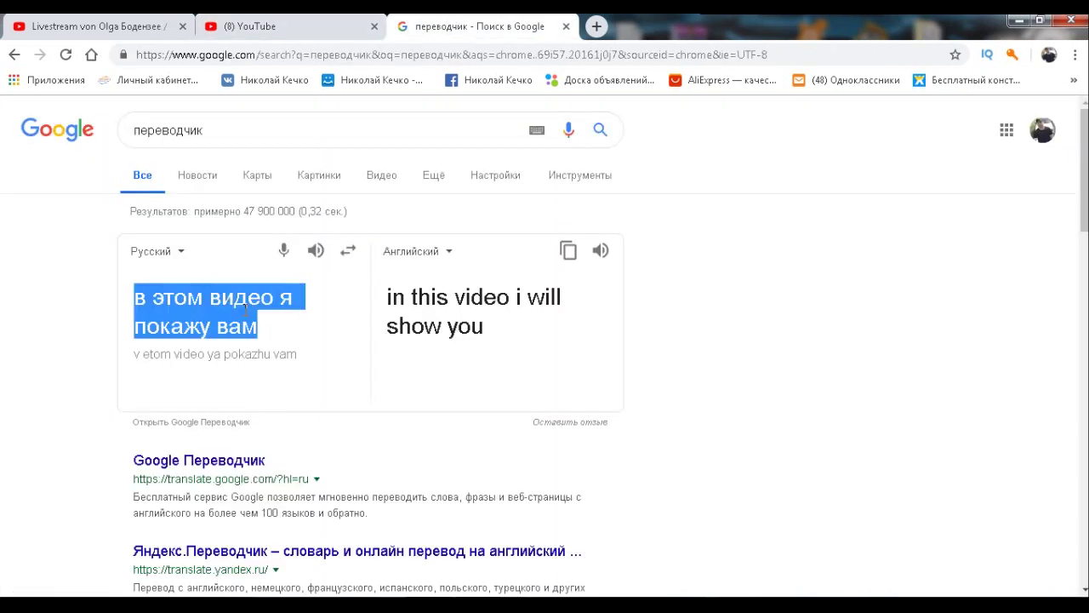
{"action": "type", "text": "как по"}
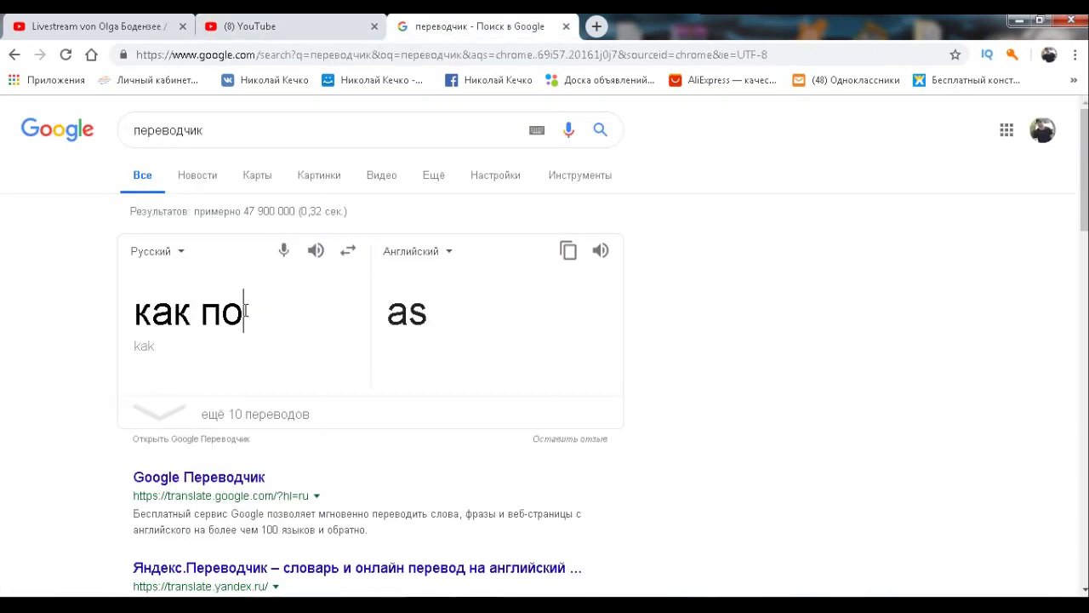
{"action": "type", "text": "дключить фотореле"}
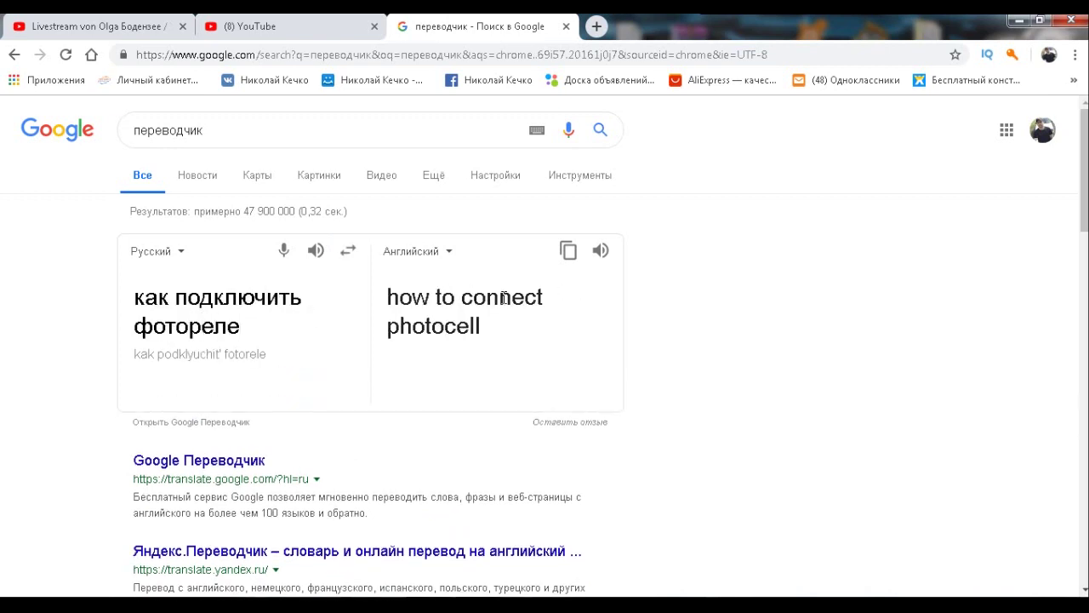
- Copy the English phrase about the photocell and check its reverse translation before restoring the Russian-to-English direction
{"action": "left_click", "coordinate": [568, 252]}
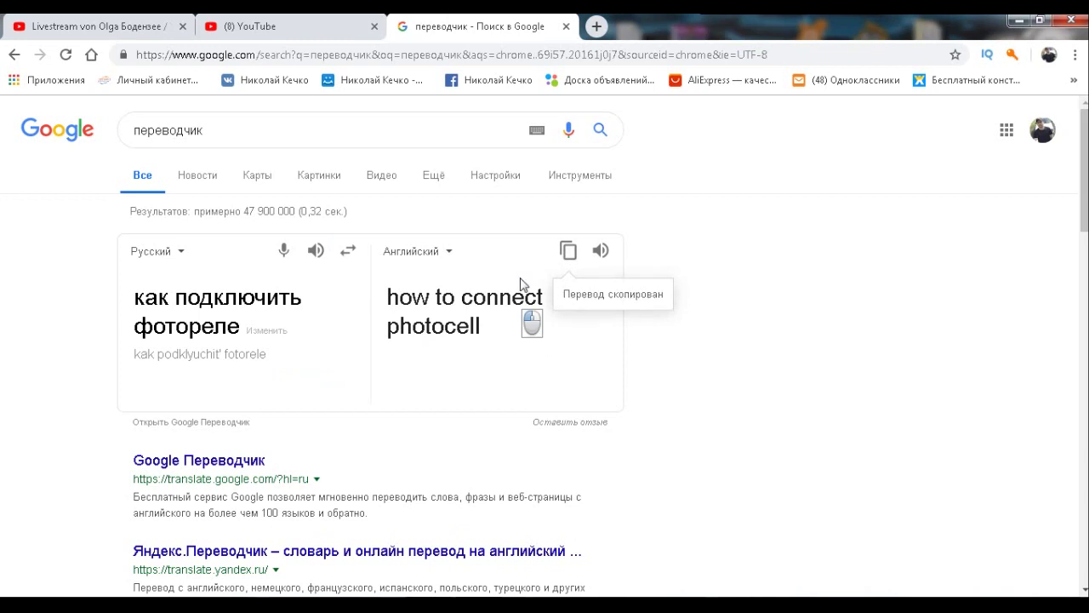
{"action": "left_click", "coordinate": [349, 250]}
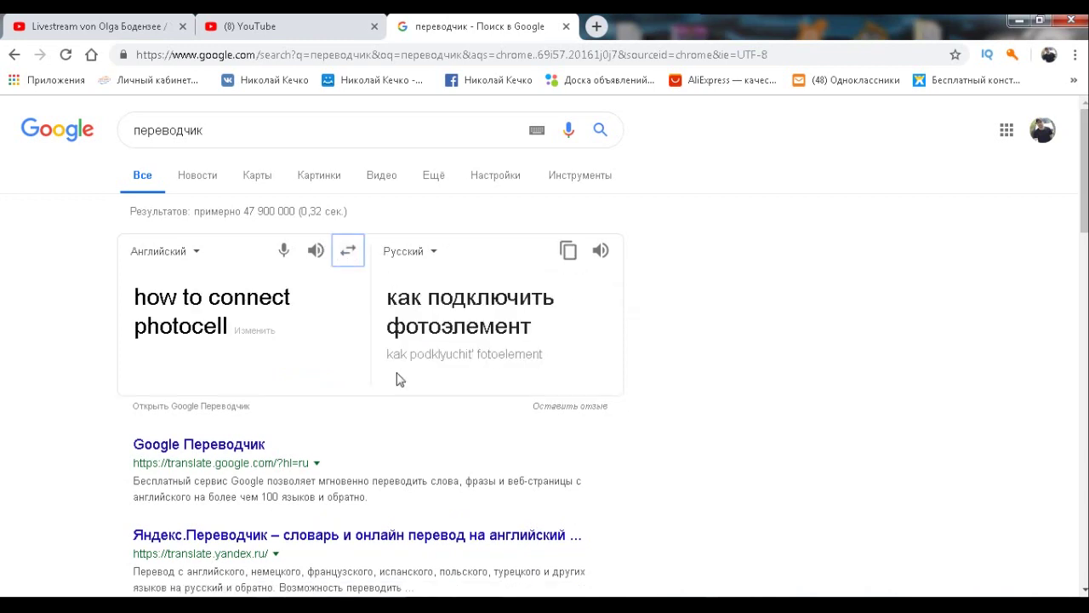
{"action": "left_click", "coordinate": [348, 250]}
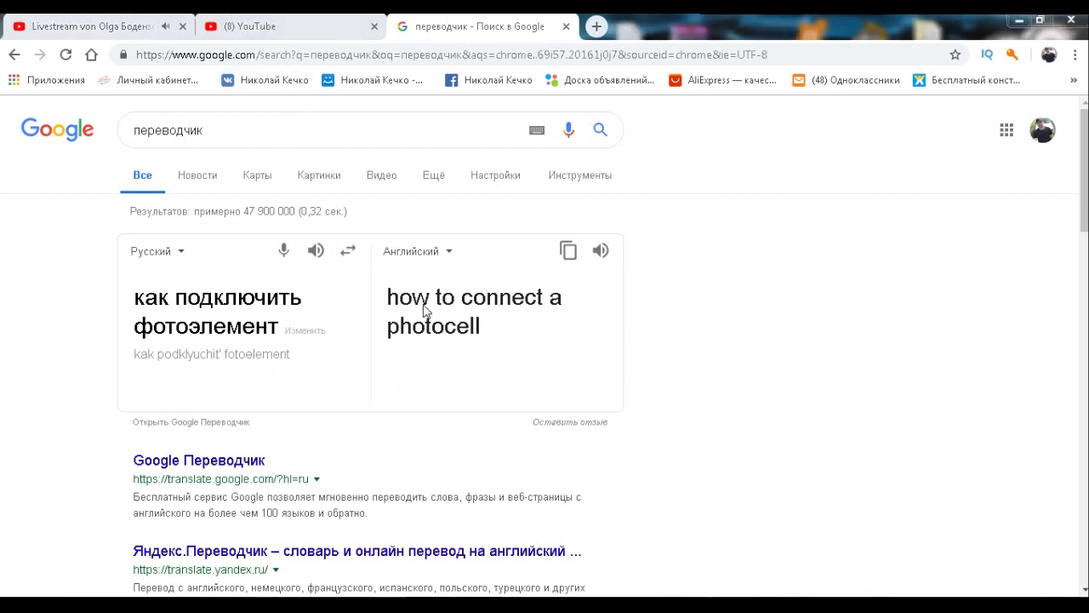
- Switch to the YouTube subtitle editor and stretch the third caption segment to span 0:07.6 to 0:09.3
{"action": "left_click", "coordinate": [312, 30]}
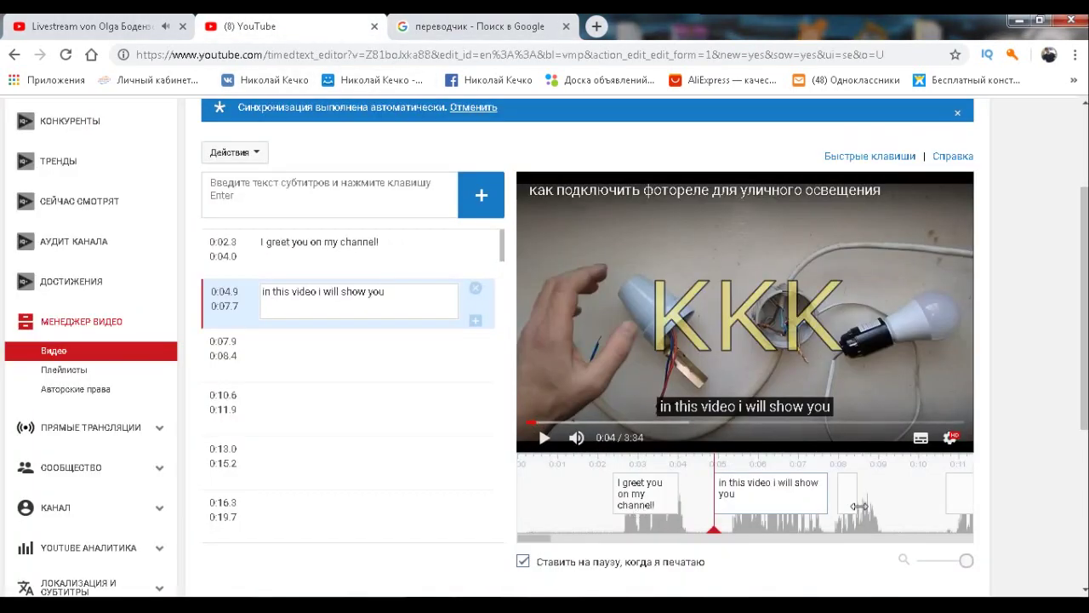
{"action": "left_click_drag", "start_coordinate": [848, 466], "coordinate": [669, 501]}
{"action": "key", "text": "Return"}
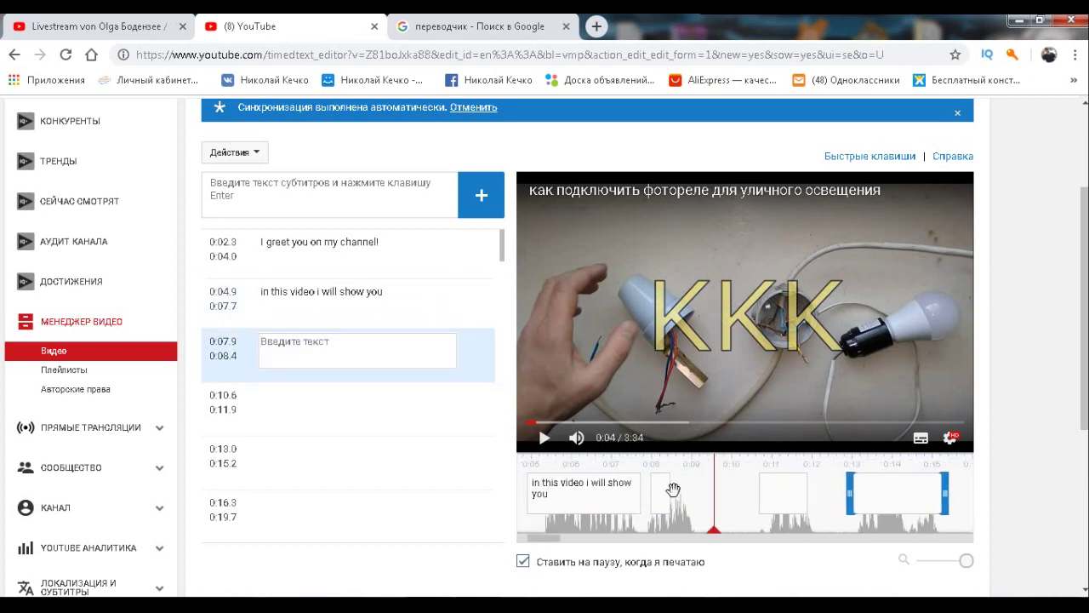
{"action": "left_click", "coordinate": [669, 500]}
{"action": "left_click_drag", "start_coordinate": [671, 495], "coordinate": [638, 495]}
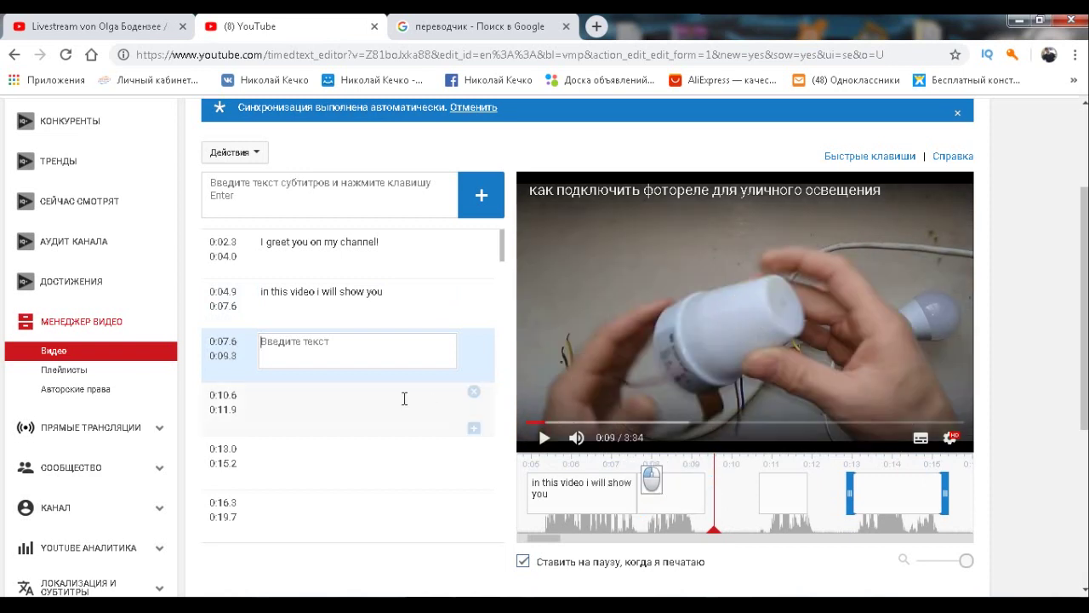
- Paste "how to connect photocell" into the third caption segment
{"action": "left_click", "coordinate": [364, 358]}
{"action": "right_click", "coordinate": [362, 358]}
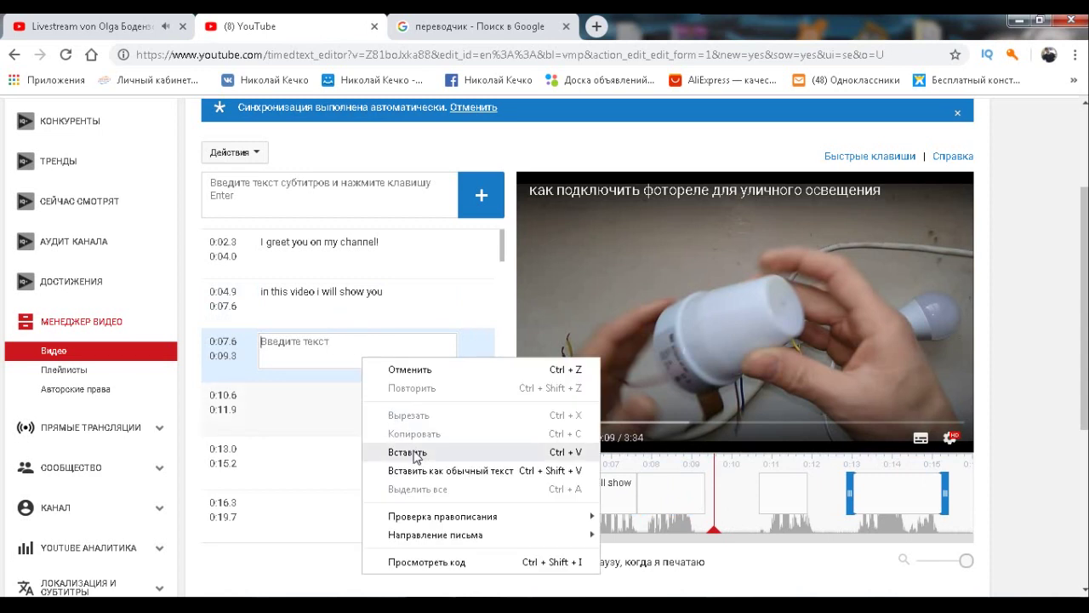
{"action": "left_click", "coordinate": [397, 449]}
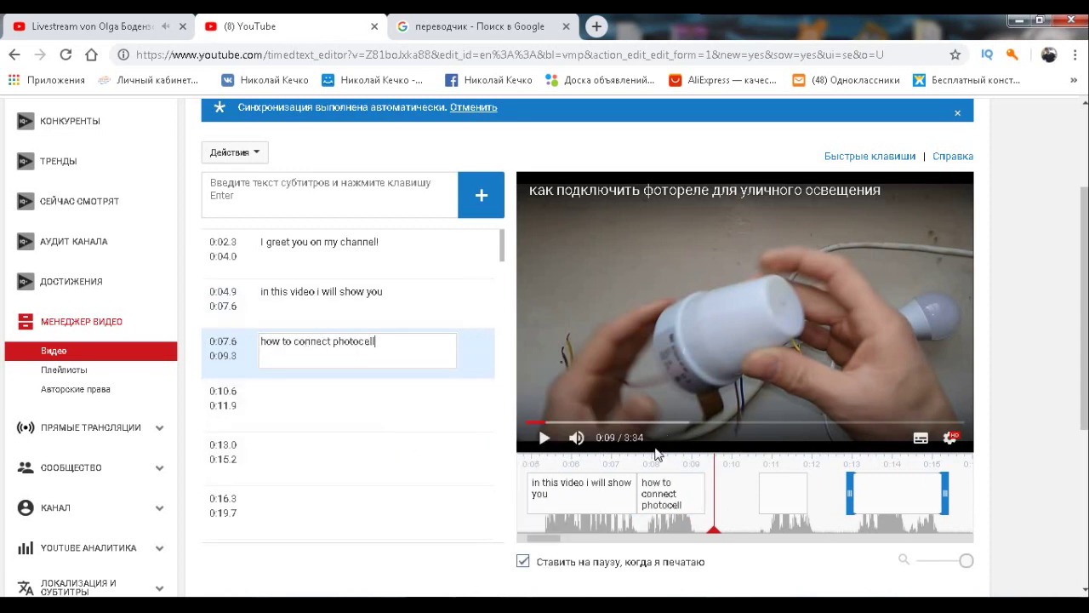
- Play the video on to 0:12, then translate "к вашему освещению" into English in the Google translator and copy the result
{"action": "left_click_drag", "start_coordinate": [637, 462], "coordinate": [818, 469]}
{"action": "left_click", "coordinate": [727, 390]}
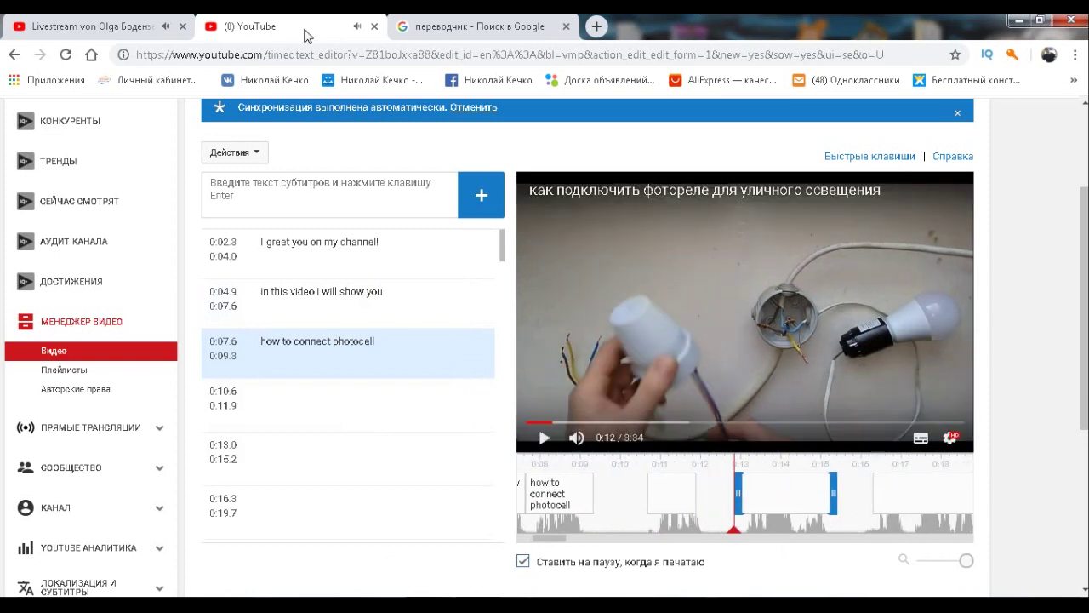
{"action": "key", "text": "ctrl+Tab"}
{"action": "triple_click", "coordinate": [274, 298]}
{"action": "type", "text": "к вашему освещению"}
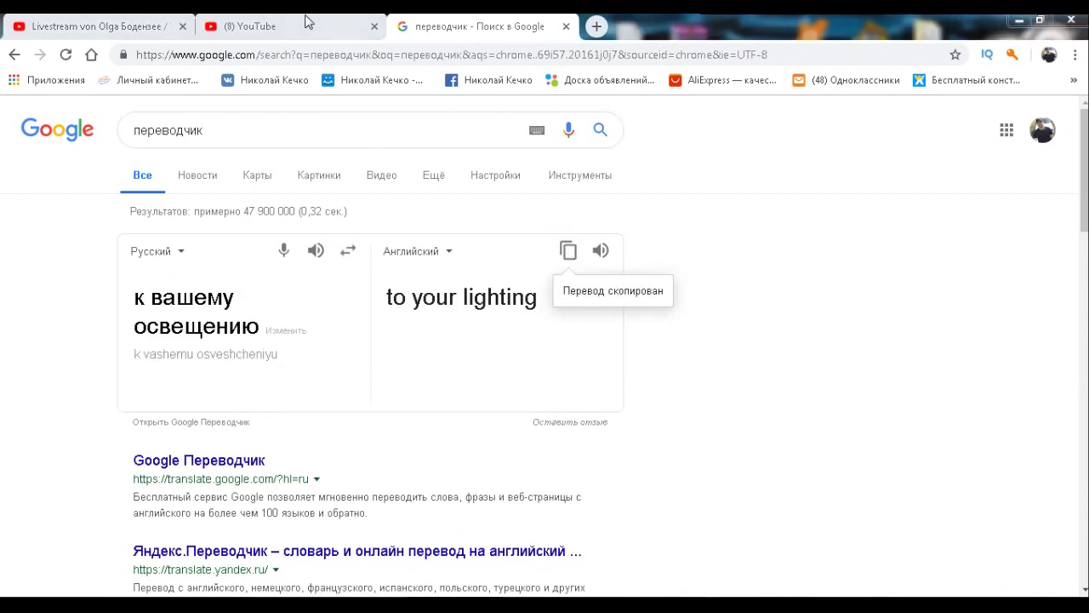
- Paste "to your lighting" into the caption segment at 0:10.6 in the YouTube subtitle editor and extend its end to 0:12.2
{"action": "key", "text": "ctrl+shift+Tab"}
{"action": "left_click", "coordinate": [686, 497]}
{"action": "key", "text": "ctrl+v"}
{"action": "left_click_drag", "start_coordinate": [706, 486], "coordinate": [720, 487]}
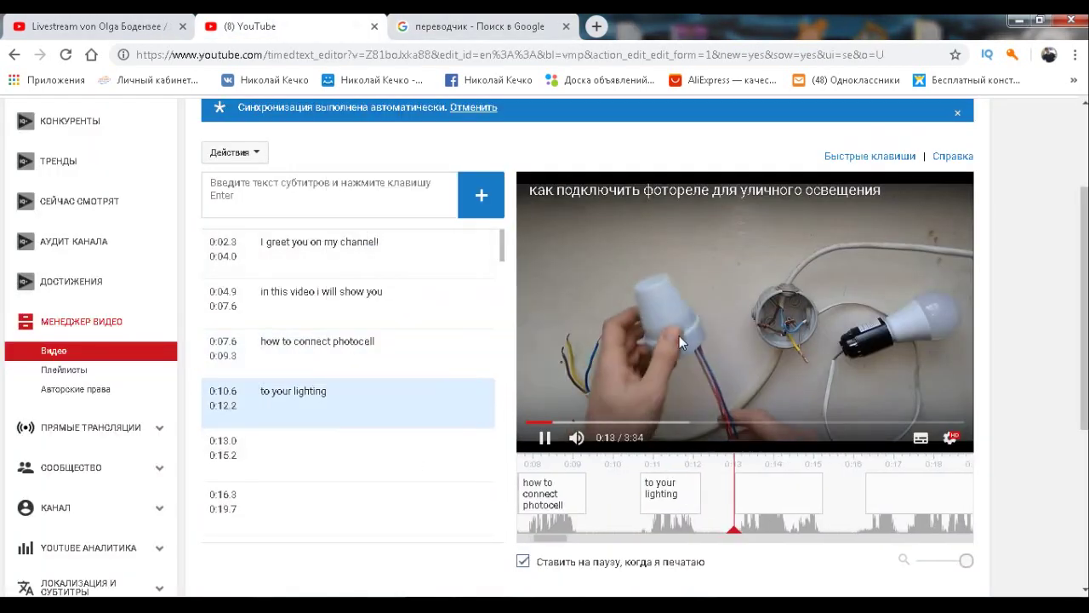
- Switch to the Google translator, translate "если вам нужно" from Russian into English and copy the result
{"action": "key", "text": "ctrl+Tab"}
{"action": "left_click", "coordinate": [272, 321]}
{"action": "key", "text": "ctrl+a"}
{"action": "type", "text": "если вам нужно"}
{"action": "left_click", "coordinate": [567, 250]}
- Return to the YouTube subtitle editor and paste "if you need" into the caption segment at 0:13.0
{"action": "left_click", "coordinate": [287, 27]}
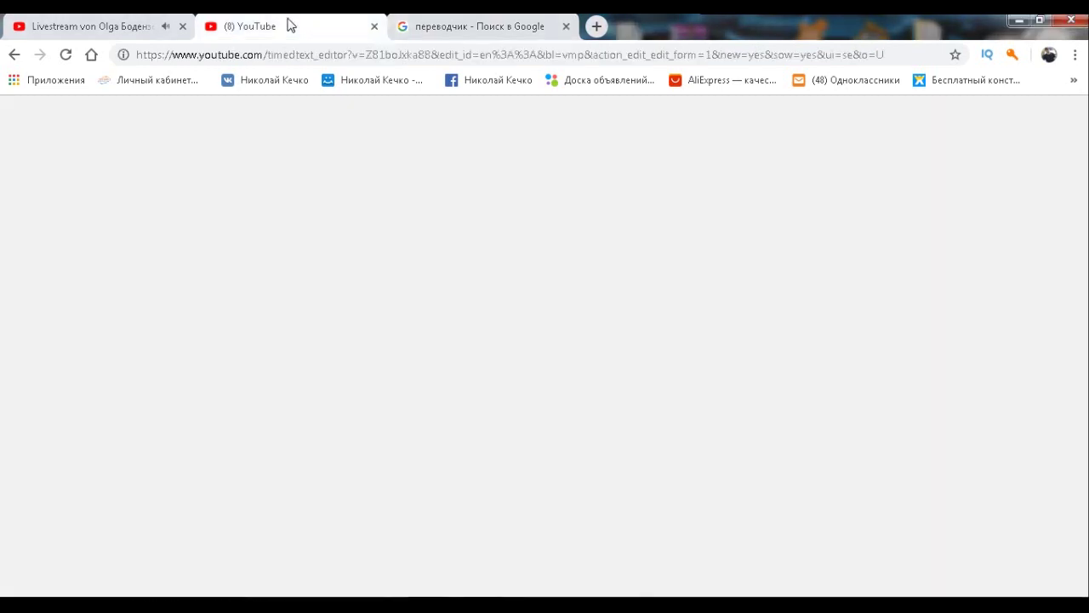
{"action": "right_click", "coordinate": [372, 440]}
{"action": "left_click", "coordinate": [418, 319]}
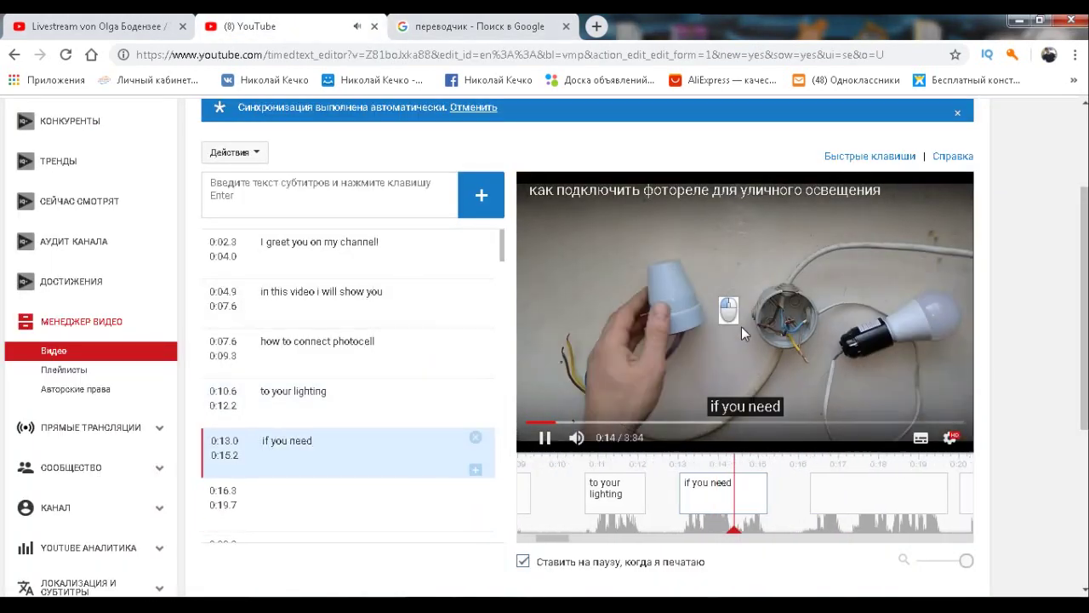
- Switch to the Google translator, translate "чтоб со сменой времени суток у вас включалось освещение" into English, copy the result and back-translate it
{"action": "left_click", "coordinate": [430, 19]}
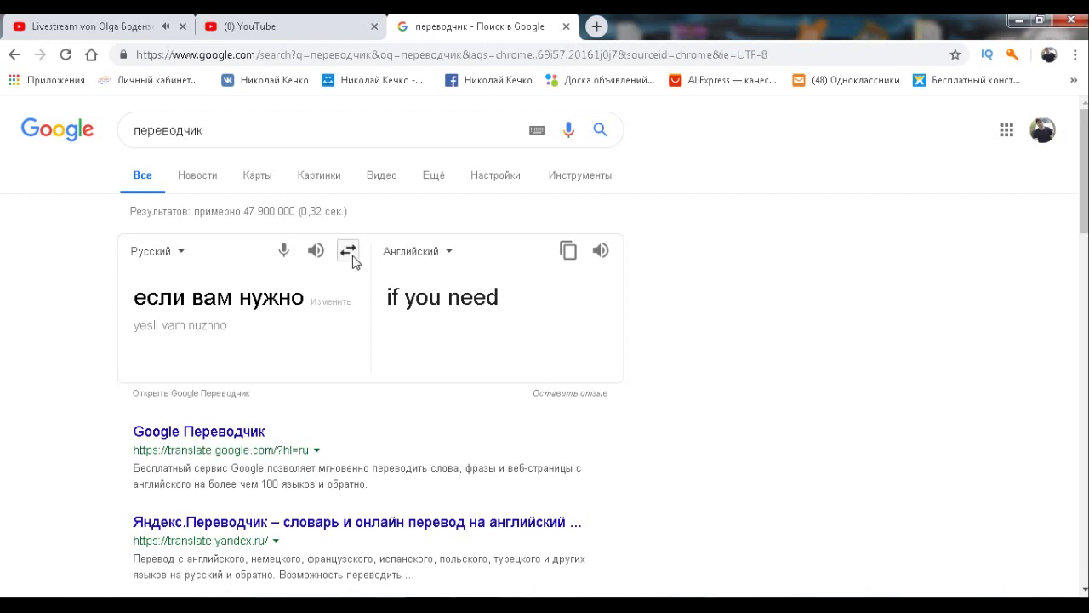
{"action": "left_click", "coordinate": [246, 297]}
{"action": "key", "text": "ctrl+a"}
{"action": "type", "text": "чтоб со сменой времени с"}
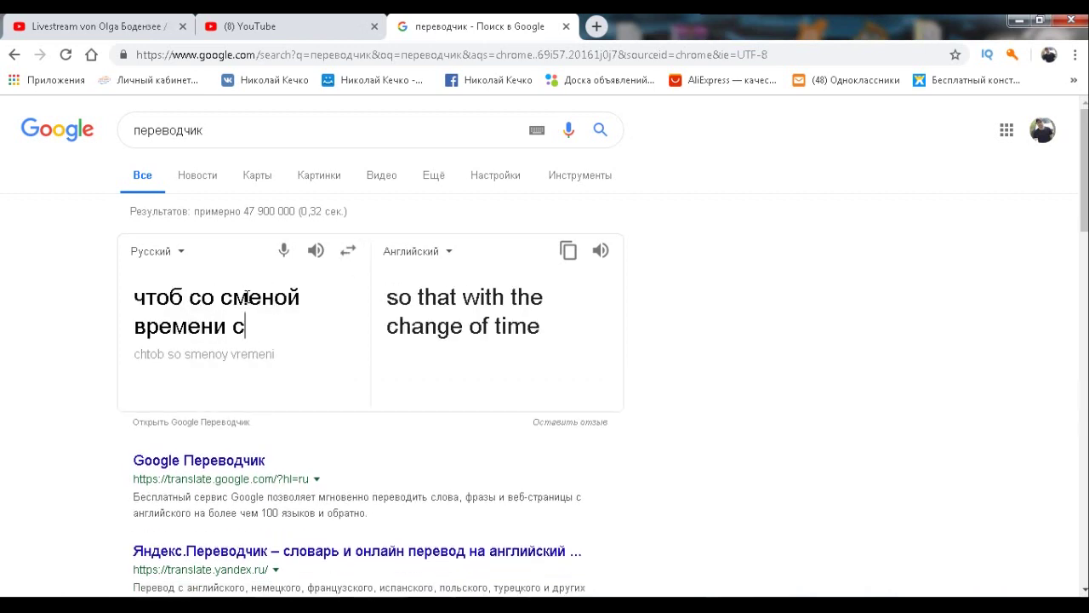
{"action": "type", "text": "уток у вас включалр"}
{"action": "key", "text": "BackSpace"}
{"action": "type", "text": "о"}
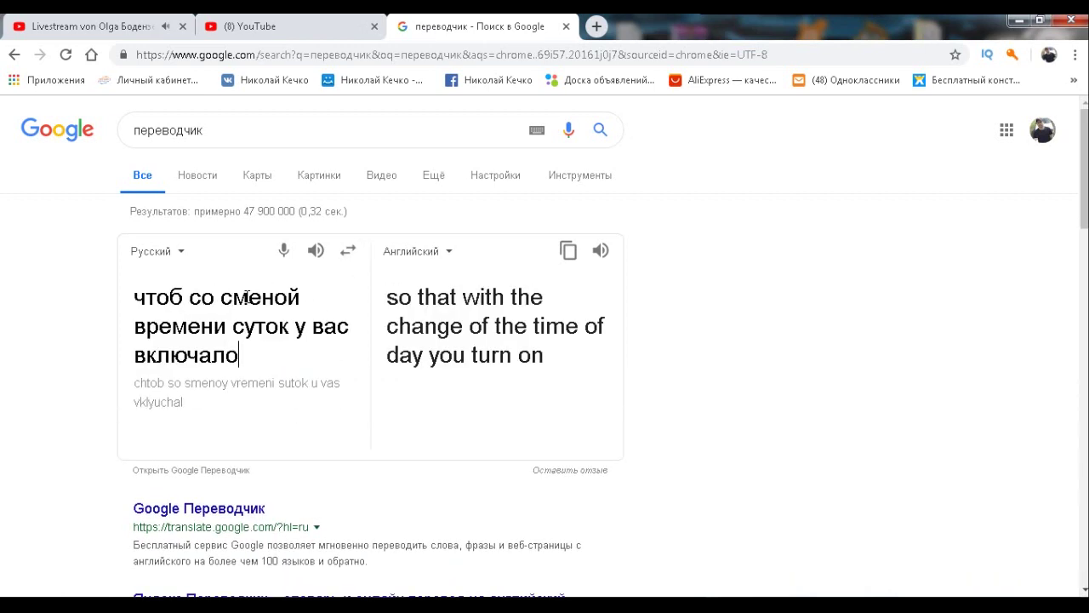
{"action": "type", "text": "сь освещение"}
{"action": "left_click", "coordinate": [348, 250]}
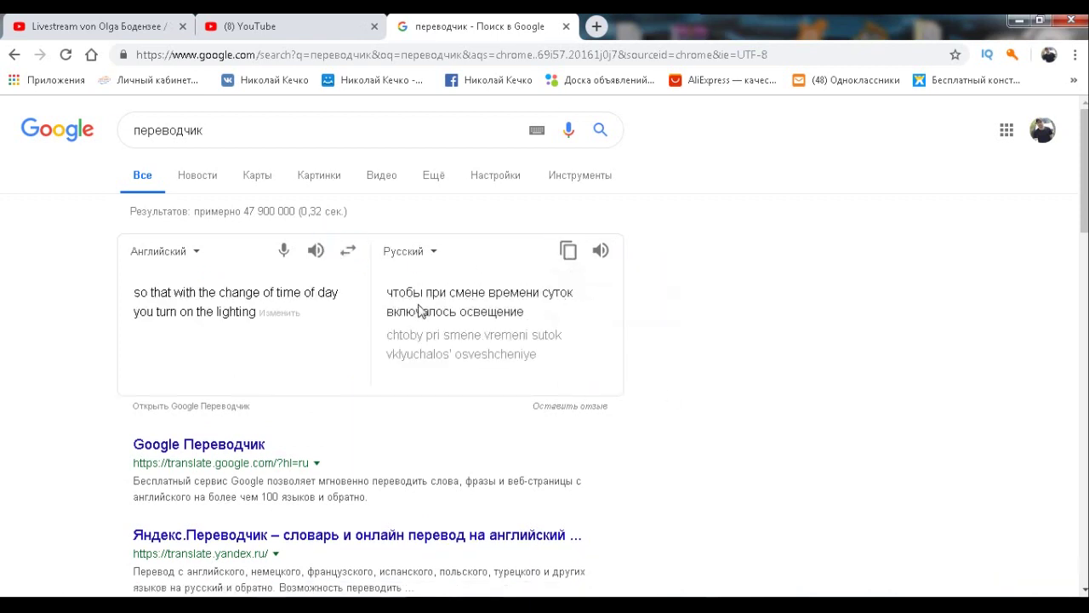
- Return to the YouTube subtitle editor, paste "so that with the change of time of day you turn on the lighting" into the 0:16.3 segment and resume playback
{"action": "left_click", "coordinate": [296, 25]}
{"action": "right_click", "coordinate": [360, 482]}
{"action": "left_click", "coordinate": [400, 384]}
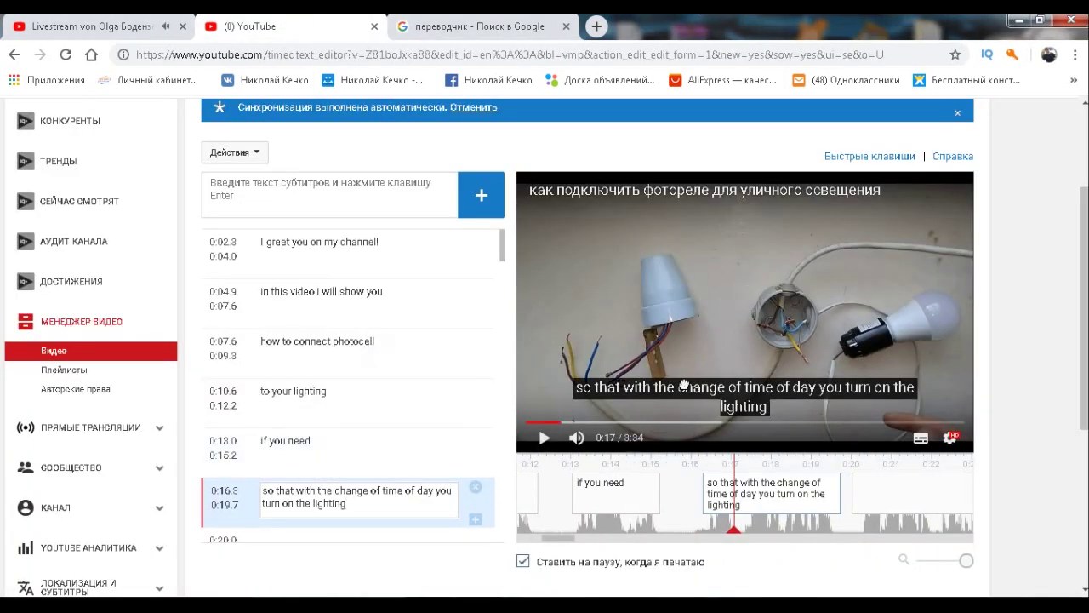
{"action": "left_click", "coordinate": [670, 365]}
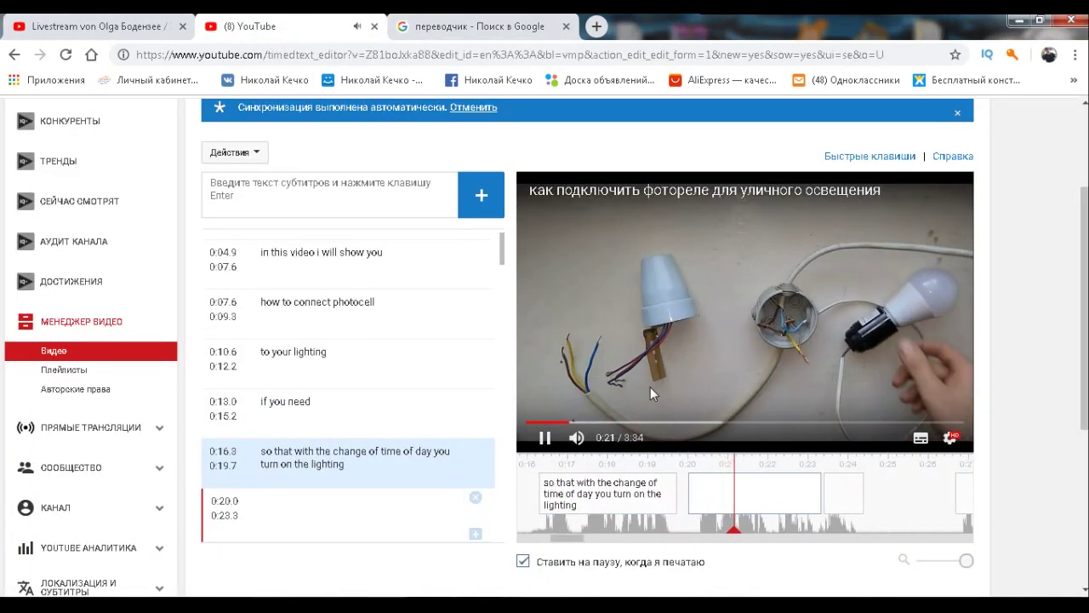
- Switch to the Google translator, try translating "стемнело и включилась лампочка" into English, copy the result and check it by translating it back into Russian
{"action": "left_click", "coordinate": [477, 25]}
{"action": "left_click", "coordinate": [348, 250]}
{"action": "triple_click", "coordinate": [269, 292]}
{"action": "type", "text": "стемне"}
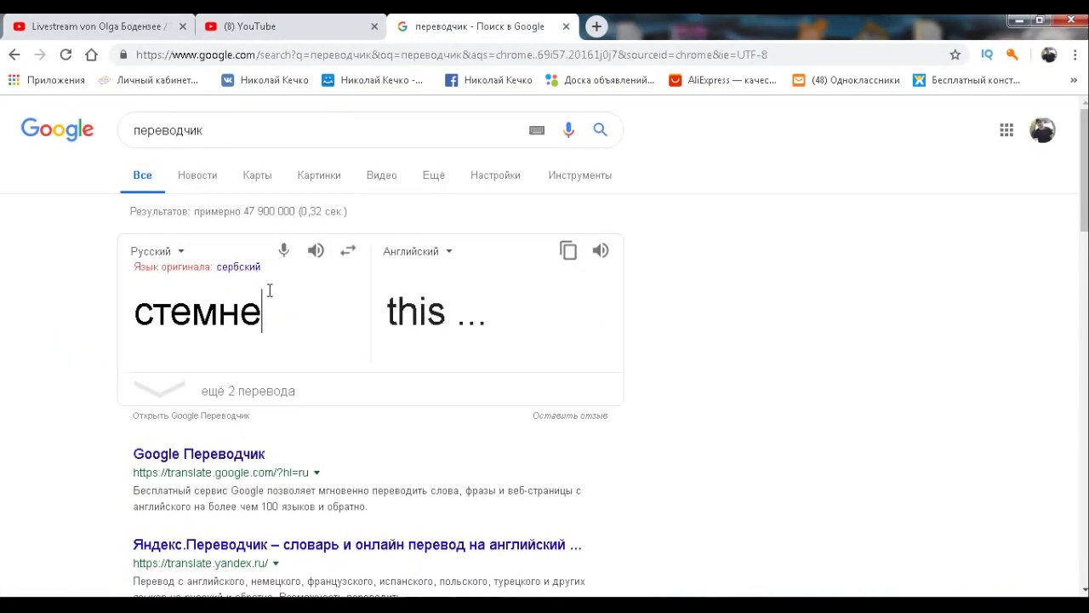
{"action": "type", "text": "ло и "}
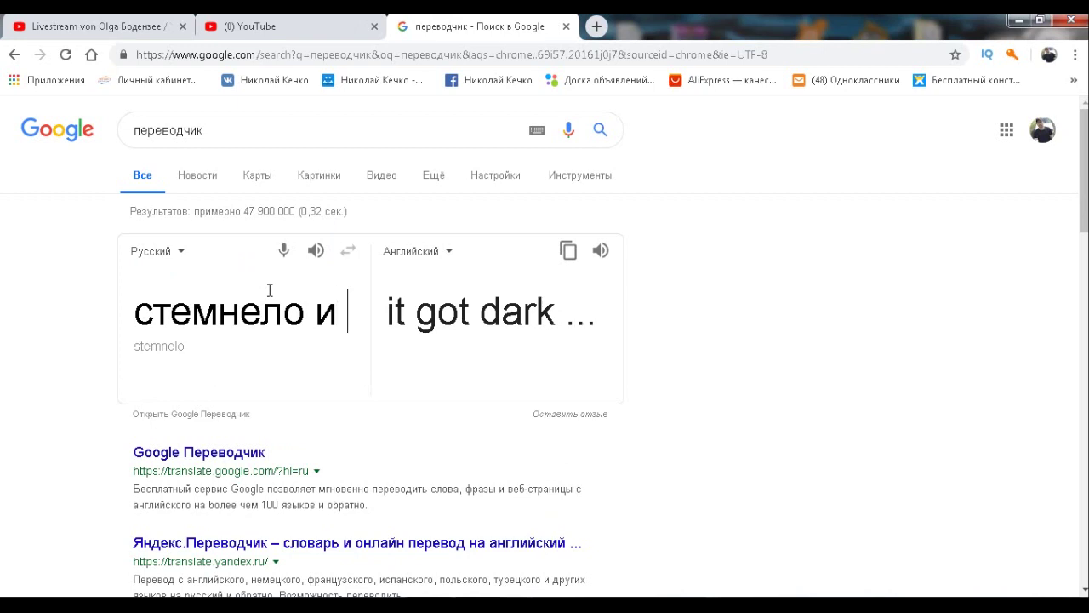
{"action": "type", "text": "включилась"}
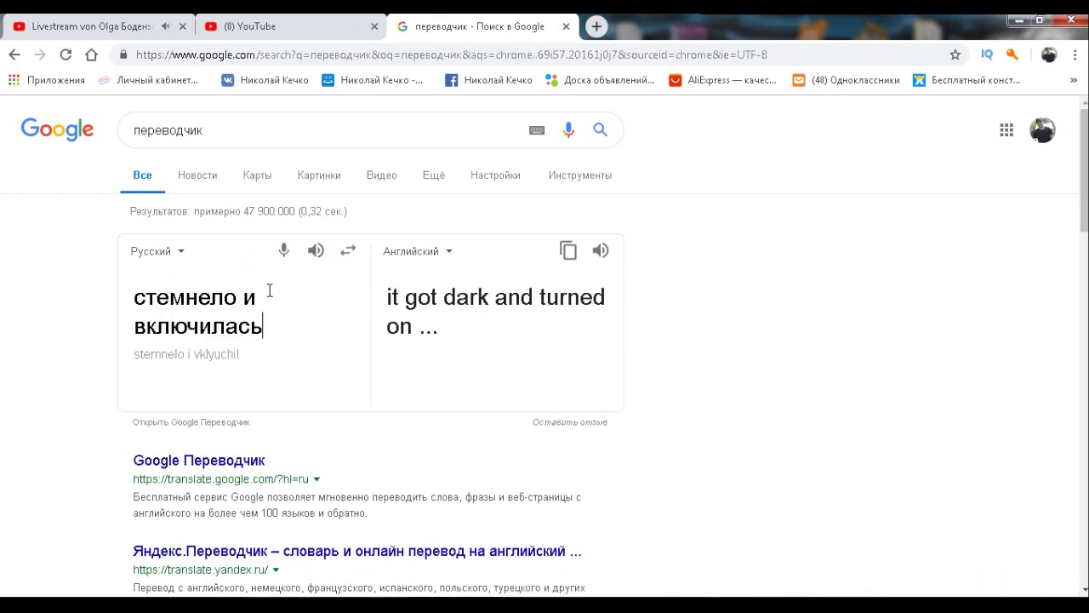
{"action": "type", "text": " лампочка"}
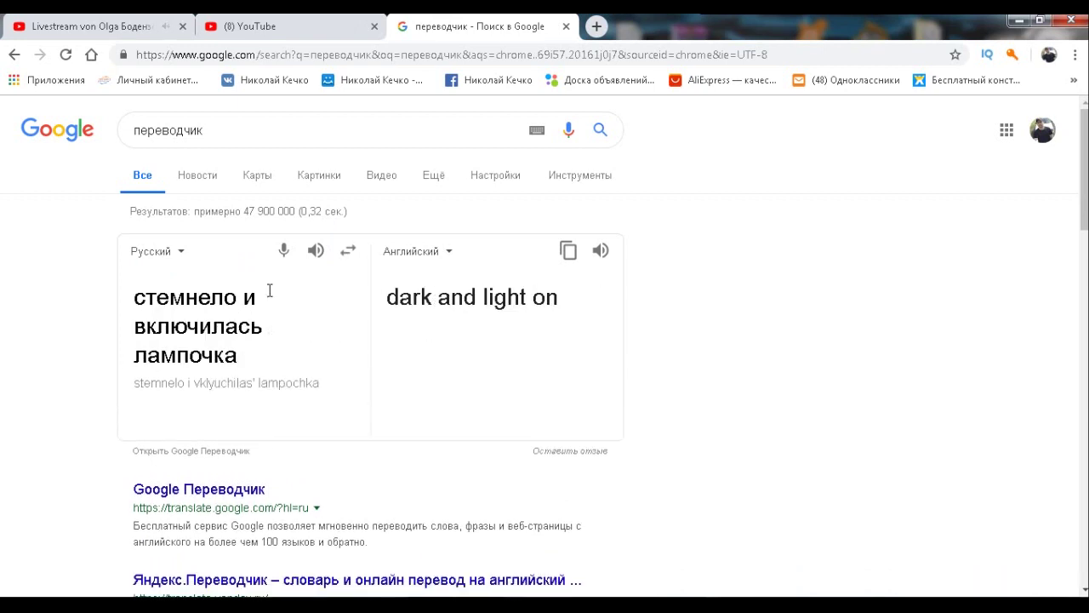
{"action": "left_click", "coordinate": [566, 252]}
{"action": "left_click", "coordinate": [348, 250]}
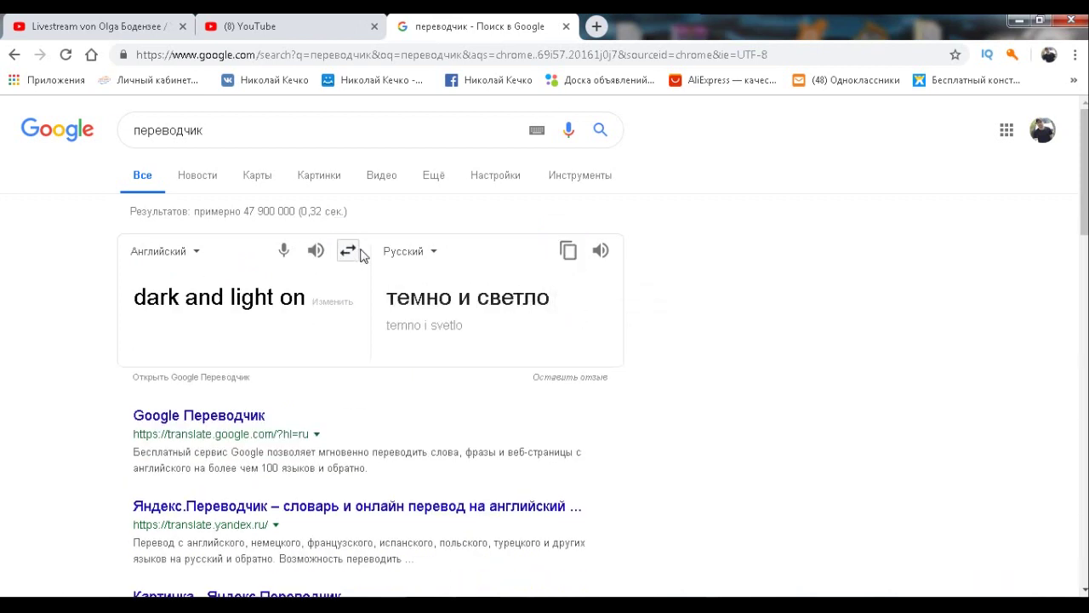
- Try the wording "стемнело на улице и включилась лампа", copy its English translation and back-translate it using the suggested correction "get"
{"action": "left_click", "coordinate": [349, 250]}
{"action": "triple_click", "coordinate": [167, 295]}
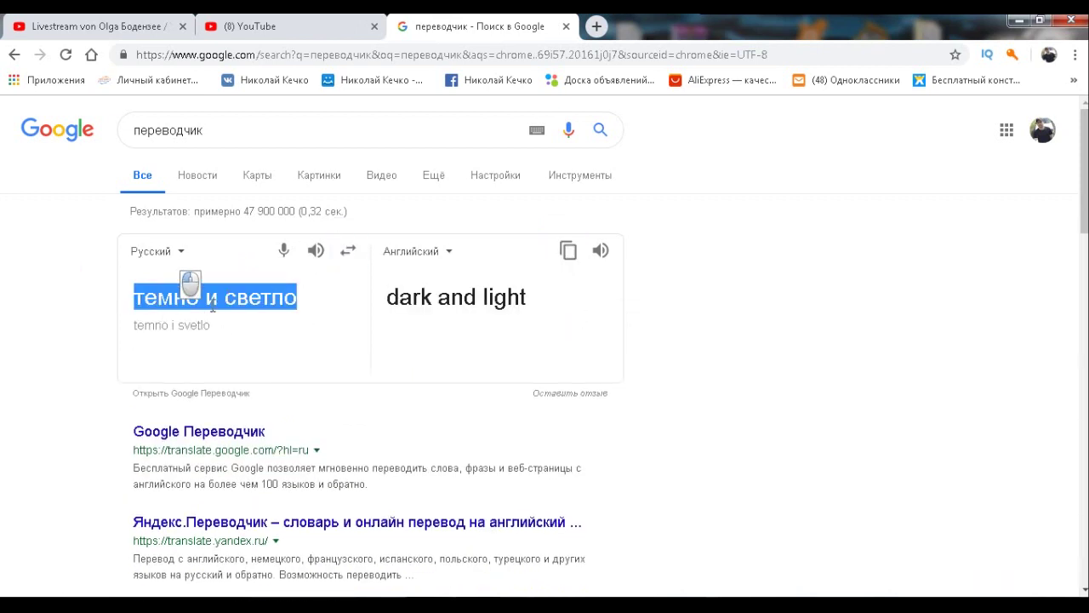
{"action": "type", "text": "стемнело "}
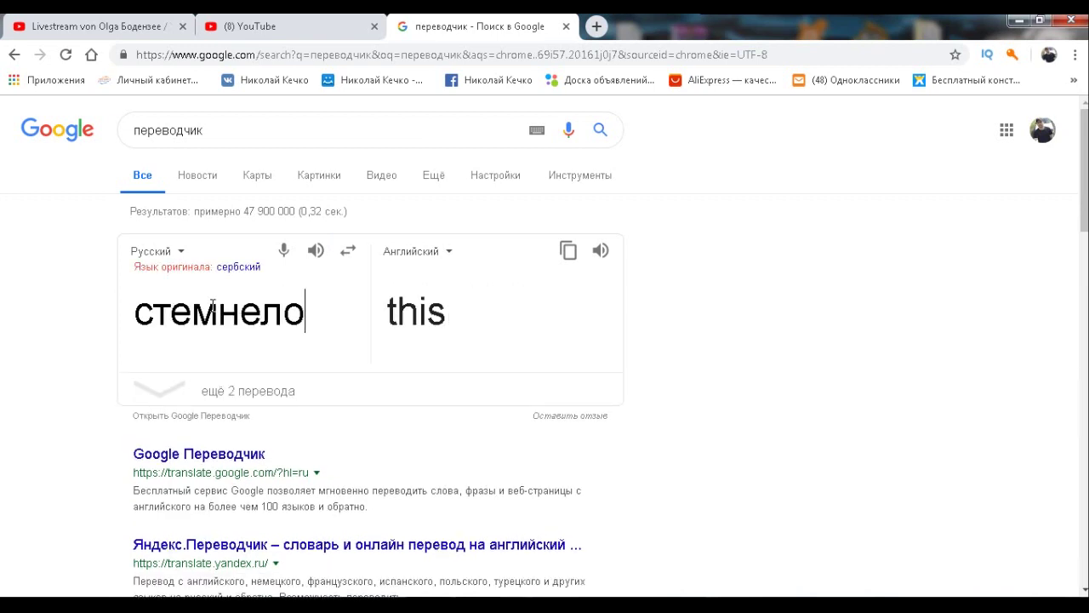
{"action": "type", "text": "на улиц"}
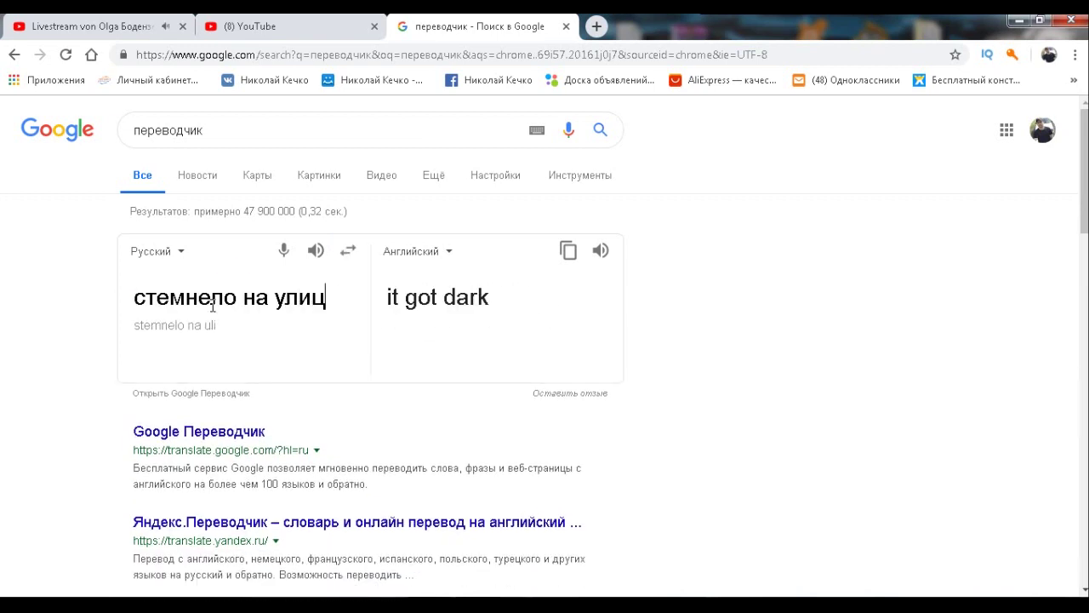
{"action": "type", "text": "е и включ"}
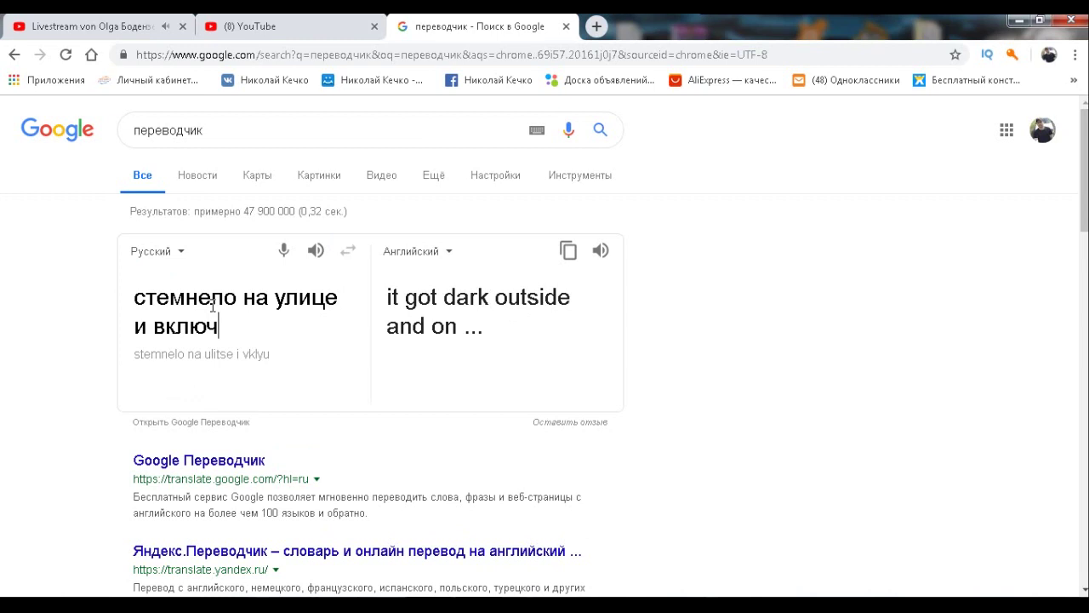
{"action": "type", "text": "илась ламп"}
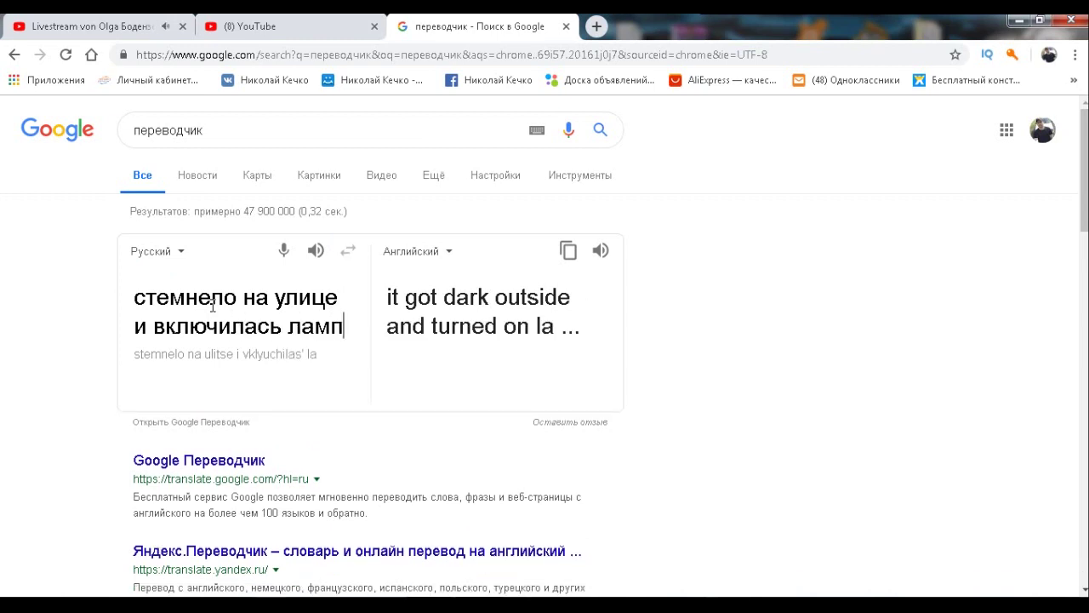
{"action": "type", "text": "а"}
{"action": "left_click", "coordinate": [568, 253]}
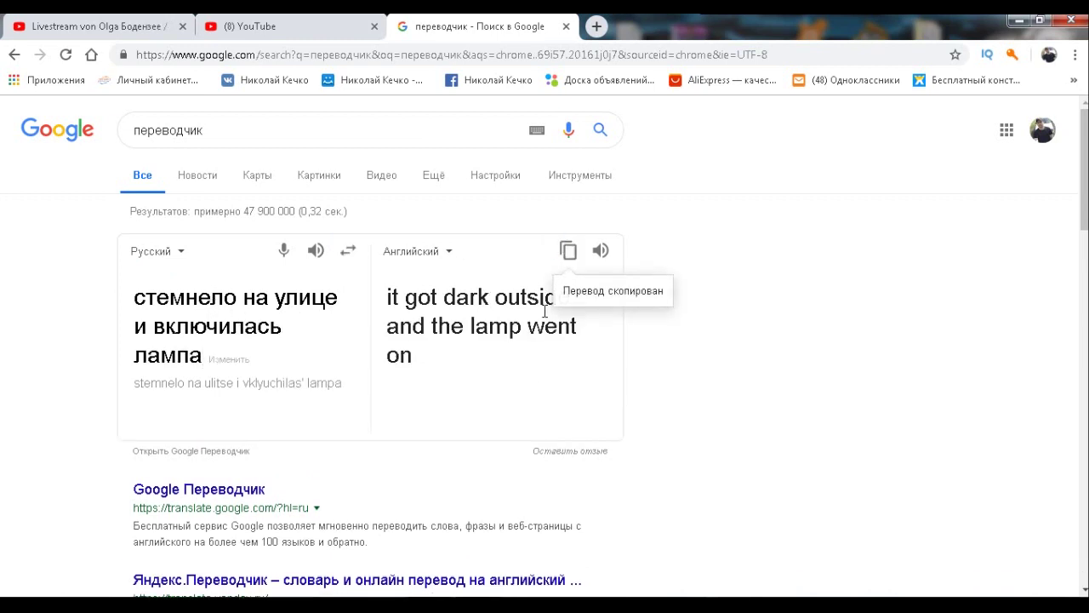
{"action": "left_click", "coordinate": [348, 251]}
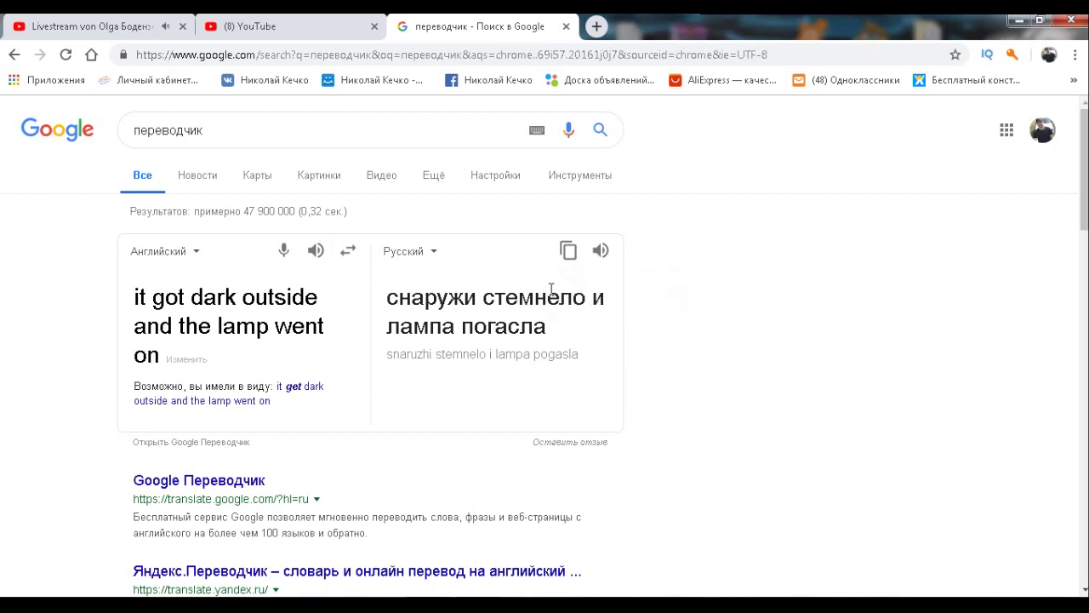
{"action": "left_click", "coordinate": [316, 388]}
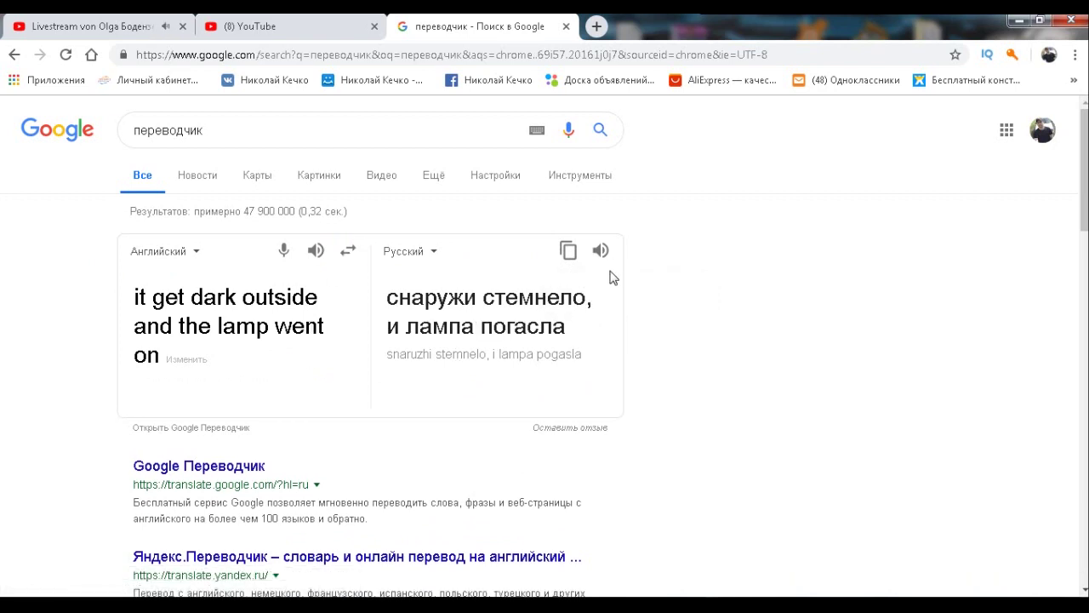
- Translate "потемнело на улице и включилось освещение" from Russian into English, copy the result and check it by translating it back
{"action": "left_click", "coordinate": [348, 251]}
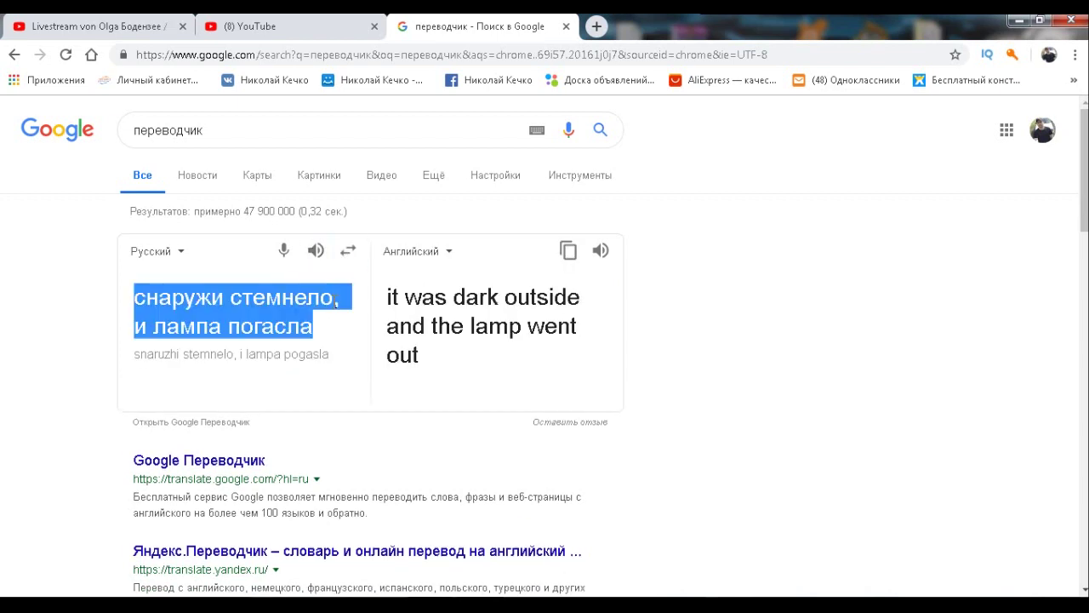
{"action": "type", "text": "потемнело"}
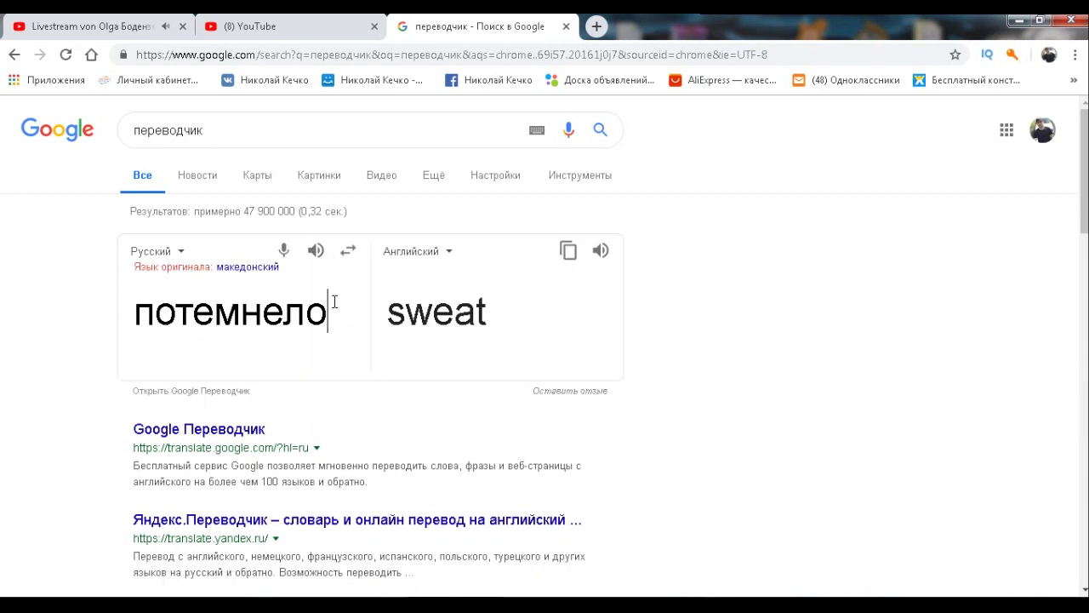
{"action": "type", "text": " на улице"}
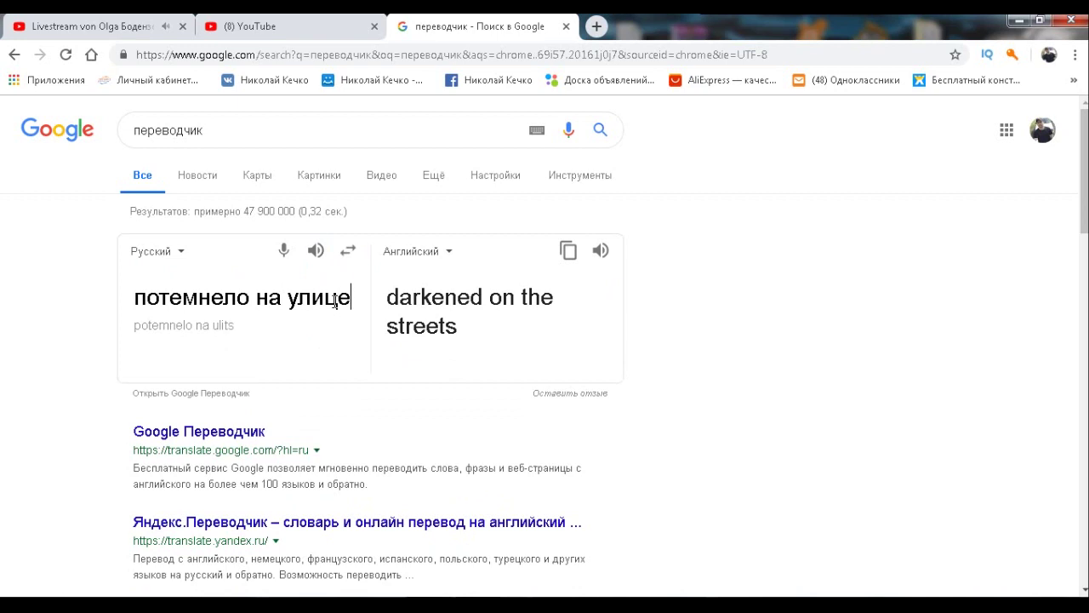
{"action": "type", "text": " и включио"}
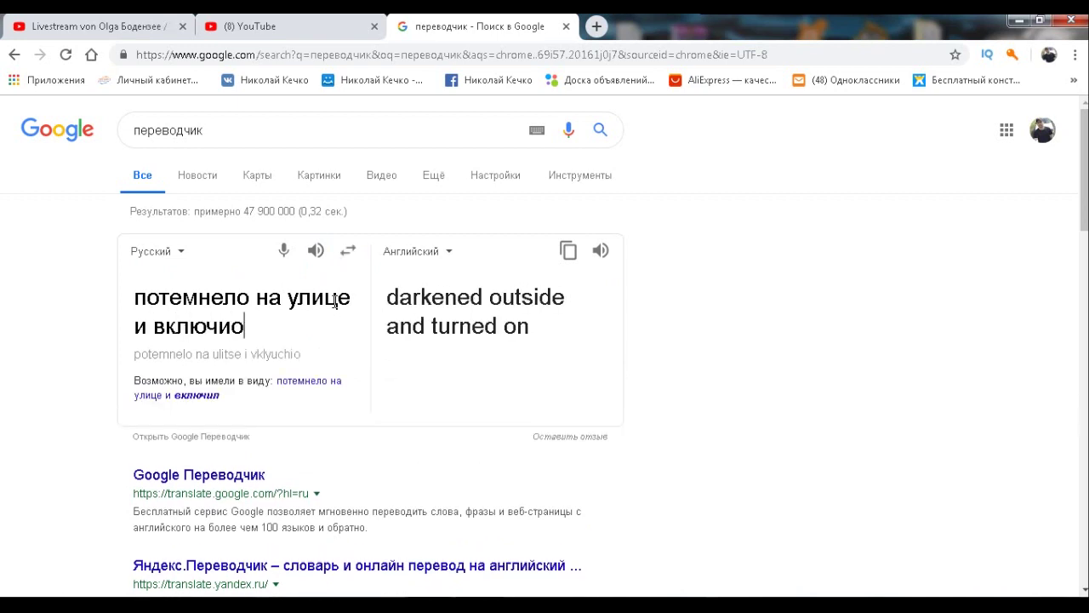
{"action": "key", "text": "BackSpace"}
{"action": "type", "text": "лось "}
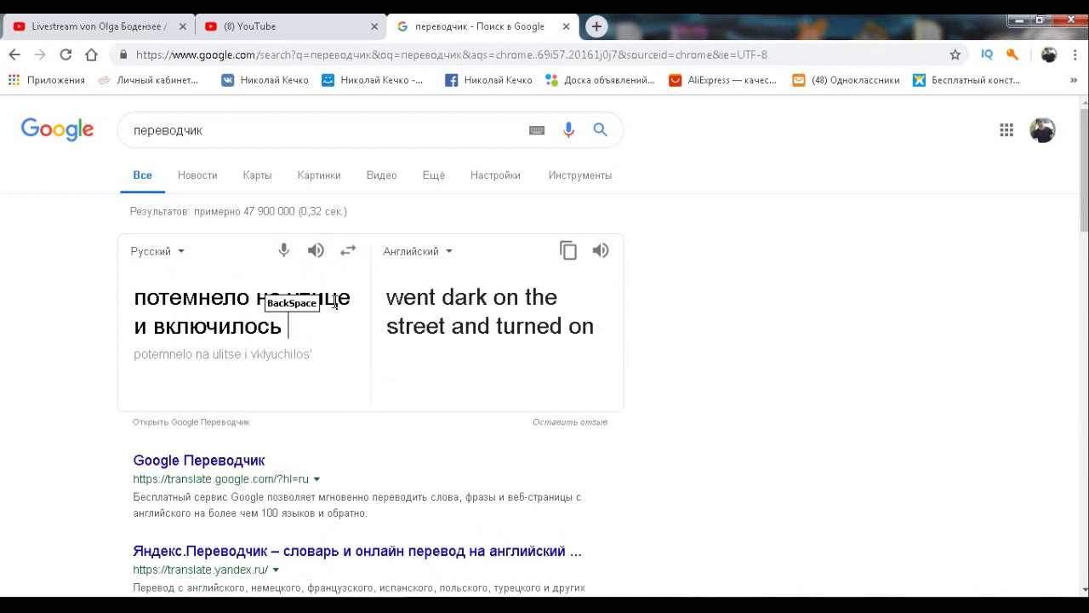
{"action": "type", "text": "освещение"}
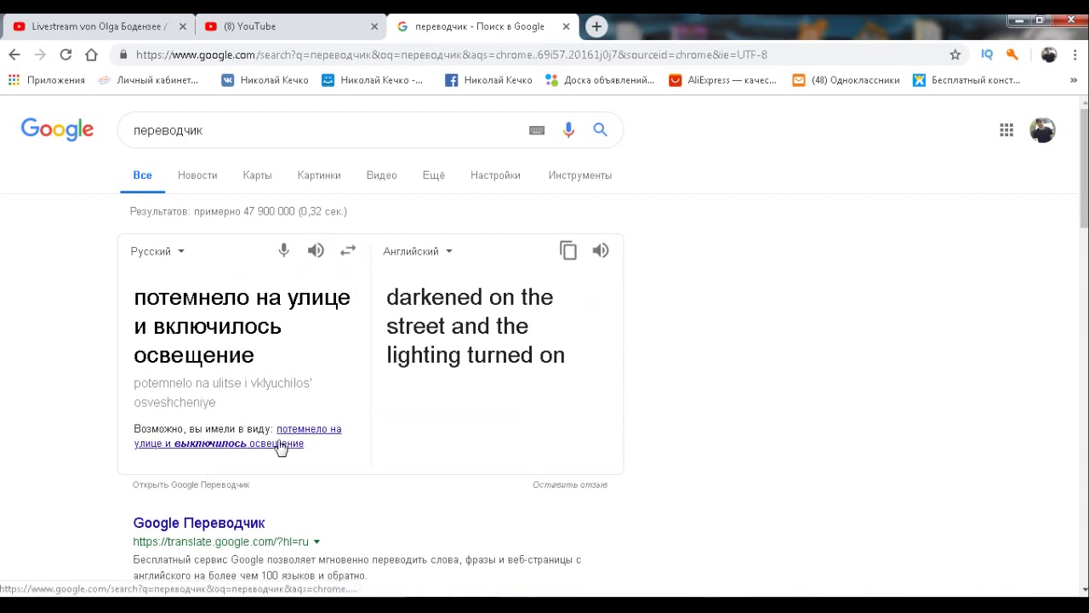
{"action": "left_click", "coordinate": [568, 250]}
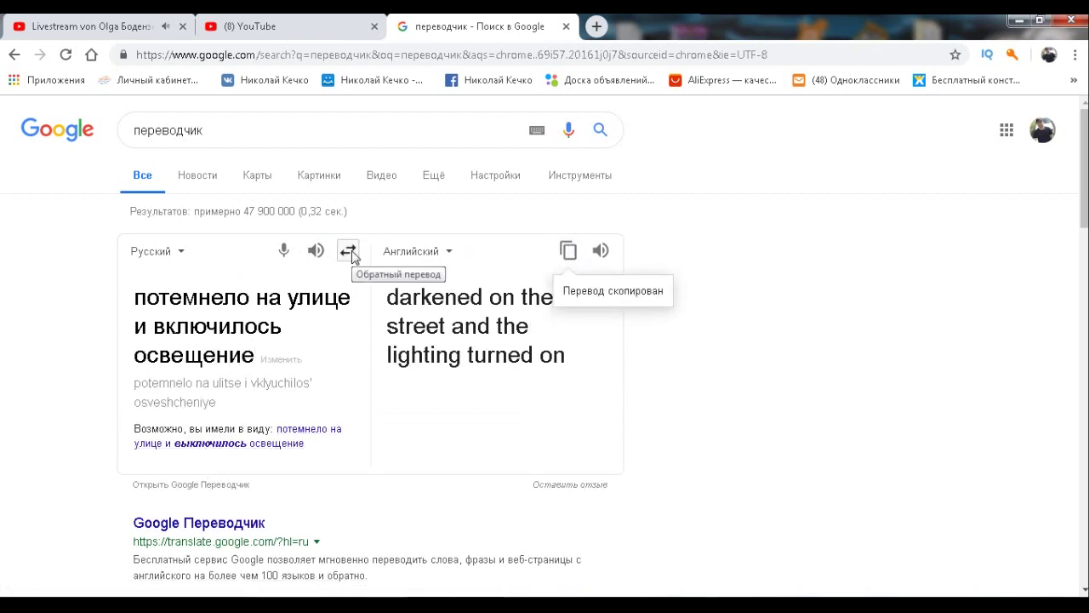
{"action": "left_click", "coordinate": [348, 251]}
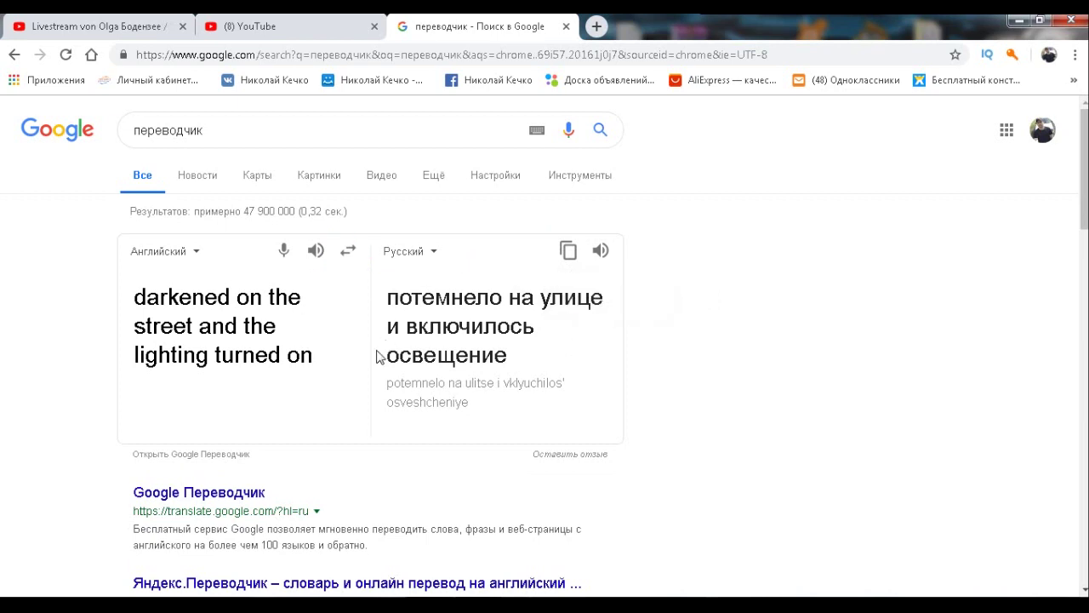
- Return to the YouTube subtitle editor and paste "darkened on the street and the lighting turned on" into the caption segment at 0:20.0
{"action": "left_click", "coordinate": [308, 28]}
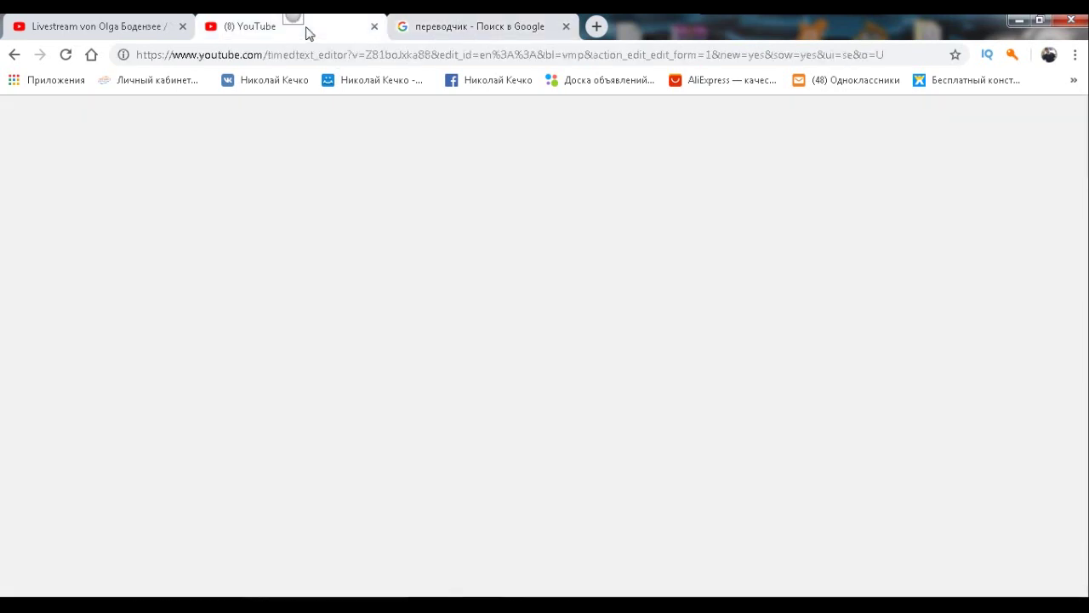
{"action": "left_click", "coordinate": [396, 458]}
{"action": "right_click", "coordinate": [396, 458]}
{"action": "left_click", "coordinate": [441, 353]}
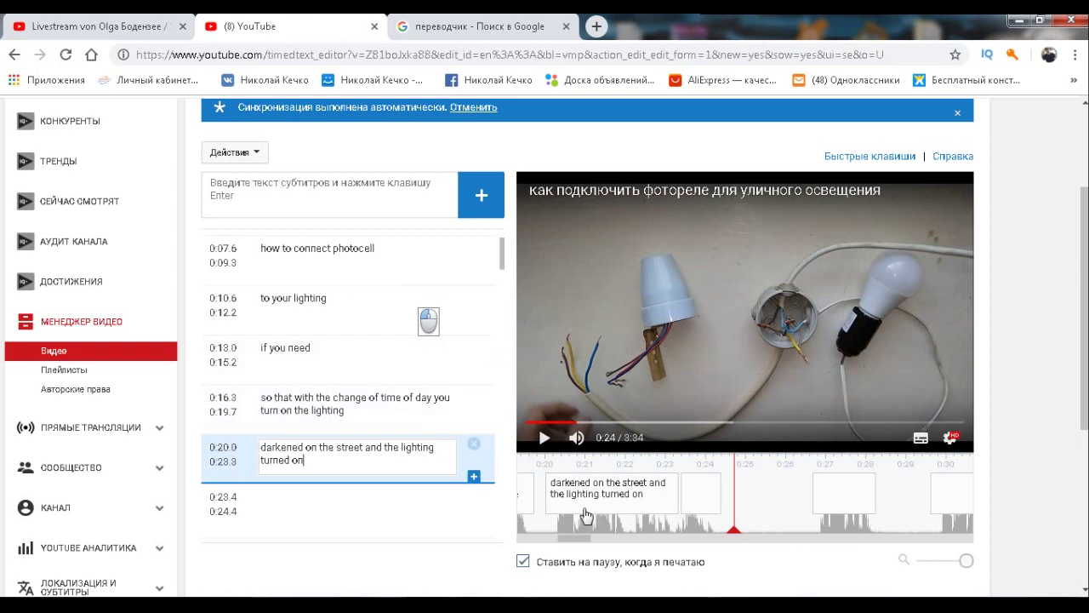
{"action": "key", "text": "Return"}
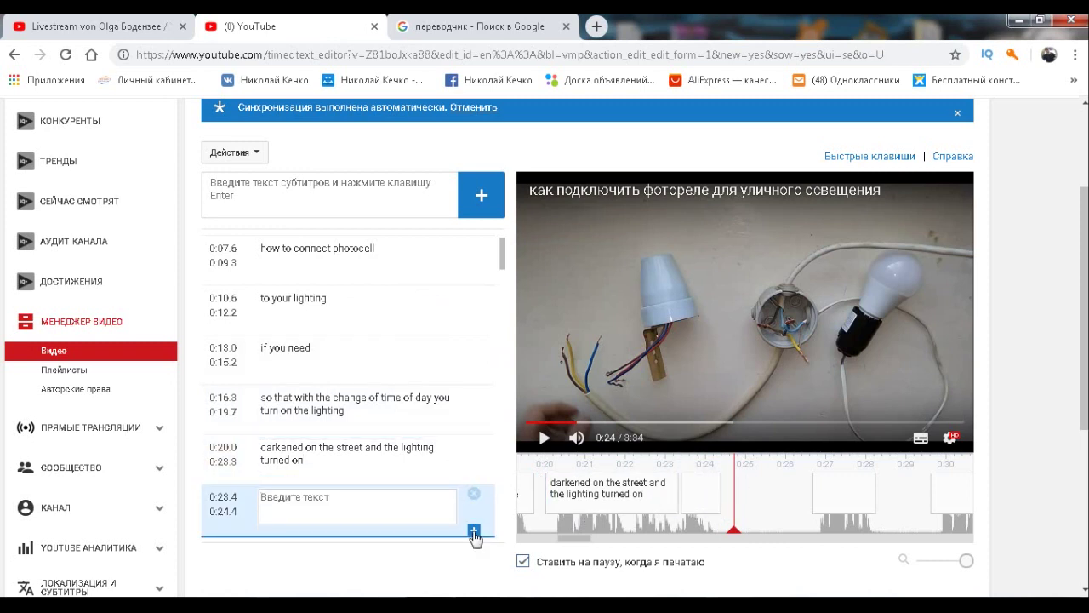
- Delete the empty caption segment at 0:23.4 and extend the end of the 0:20.0 segment to 0:24.1
{"action": "left_click", "coordinate": [473, 495]}
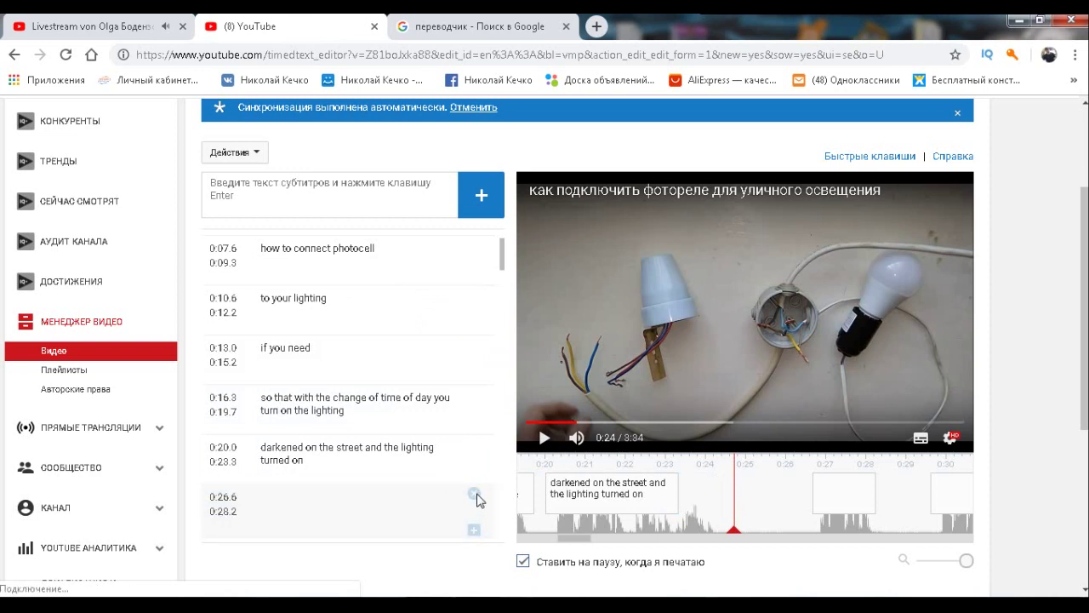
{"action": "left_click_drag", "start_coordinate": [677, 490], "coordinate": [713, 494]}
{"action": "left_click", "coordinate": [631, 501]}
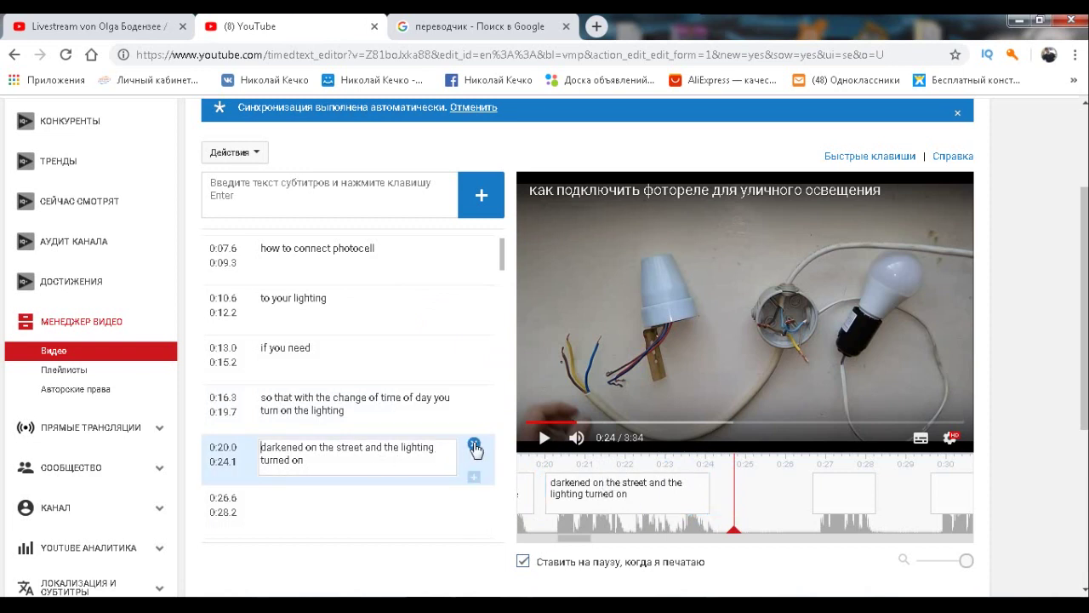
- Insert an empty caption segment from 0:24.1 to 0:26.1 after the "darkened on the street" caption and select its text field
{"action": "left_click", "coordinate": [474, 477]}
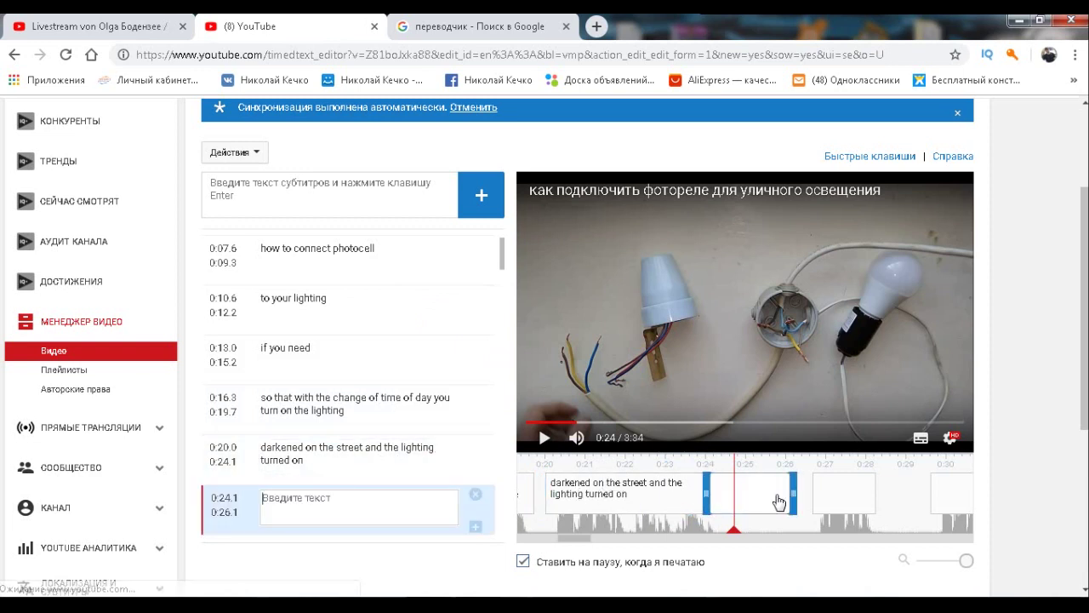
{"action": "left_click", "coordinate": [785, 485]}
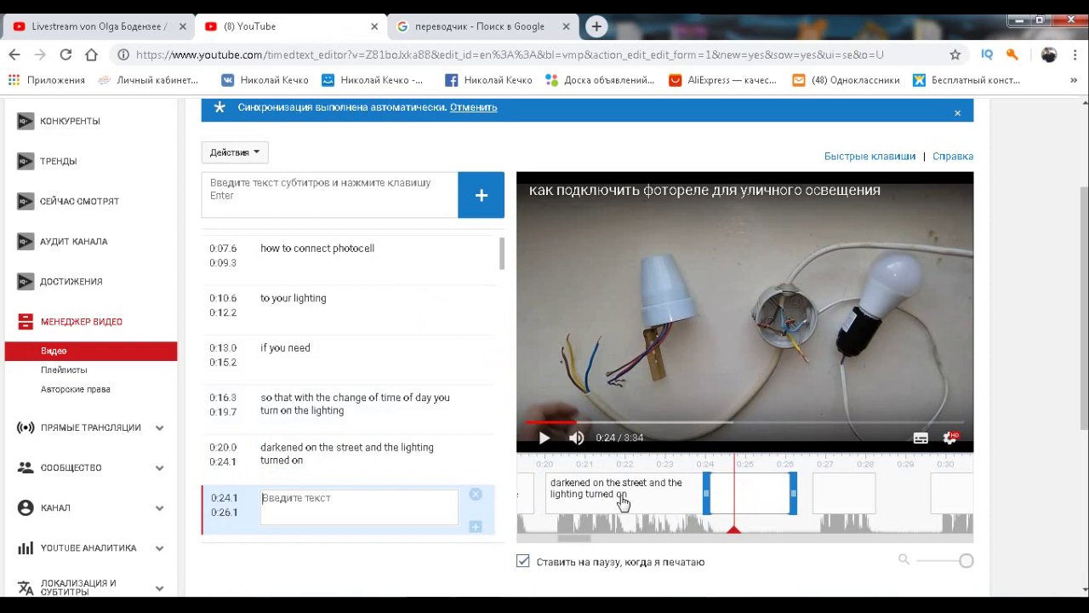
{"action": "left_click", "coordinate": [431, 496]}
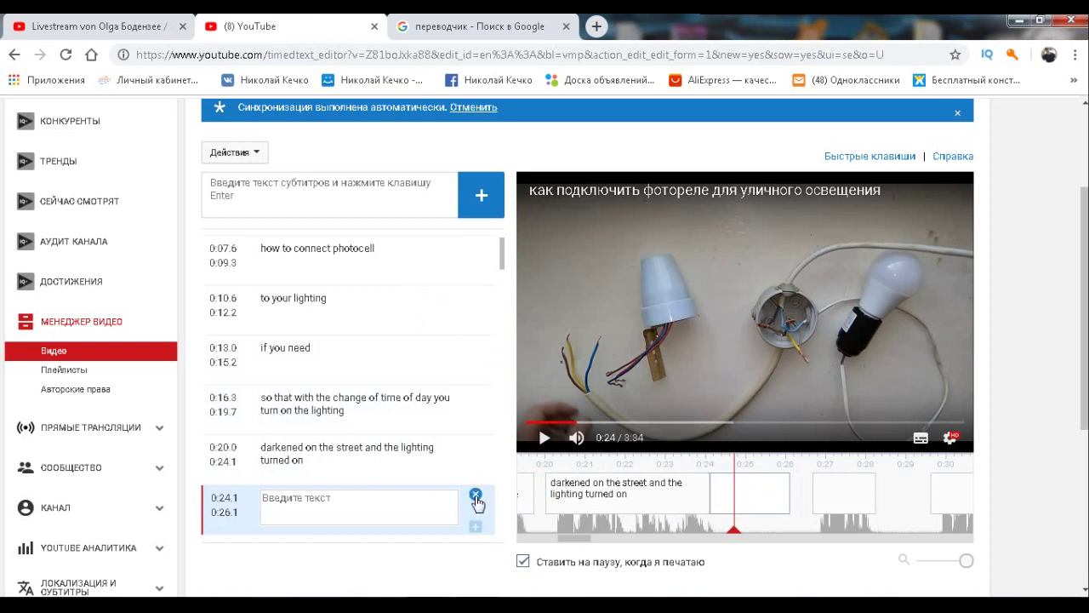
- Delete the empty caption segment at 0:24.1 and resume video playback
{"action": "left_click", "coordinate": [647, 508]}
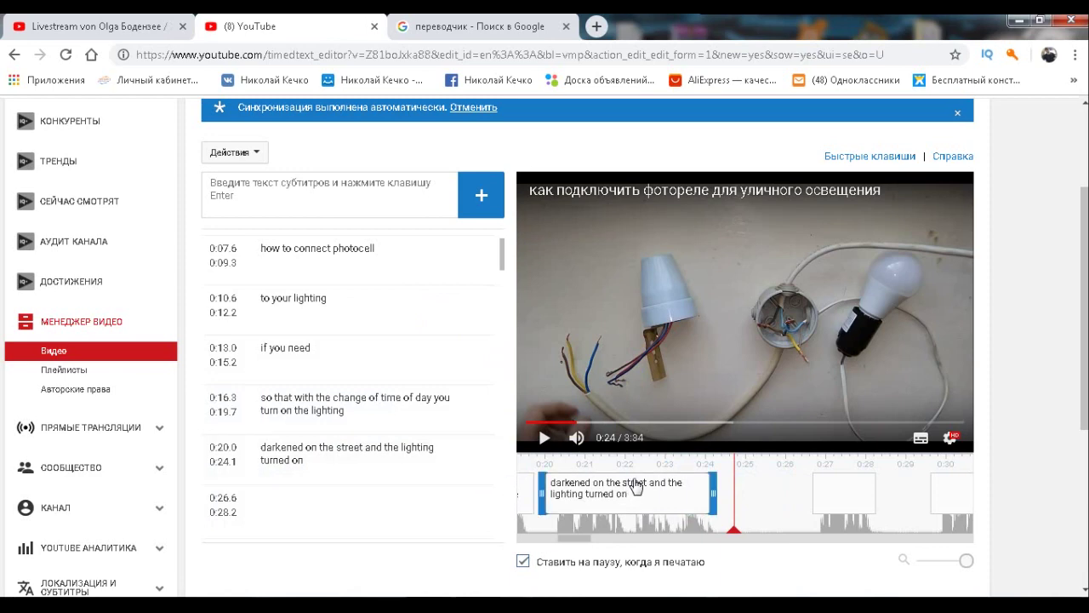
{"action": "left_click", "coordinate": [708, 342]}
- Switch to Google's translator, translate "соединить с желтым из коробки" from Russian into English, copy the result and check it by translating it back
{"action": "key", "text": "ctrl+Tab"}
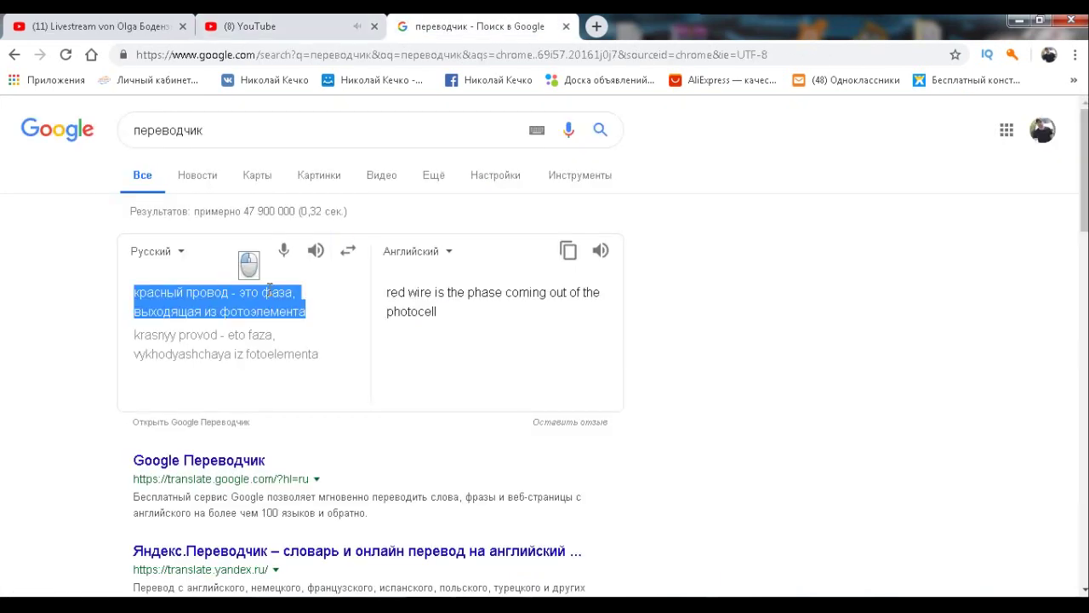
{"action": "type", "text": "соед"}
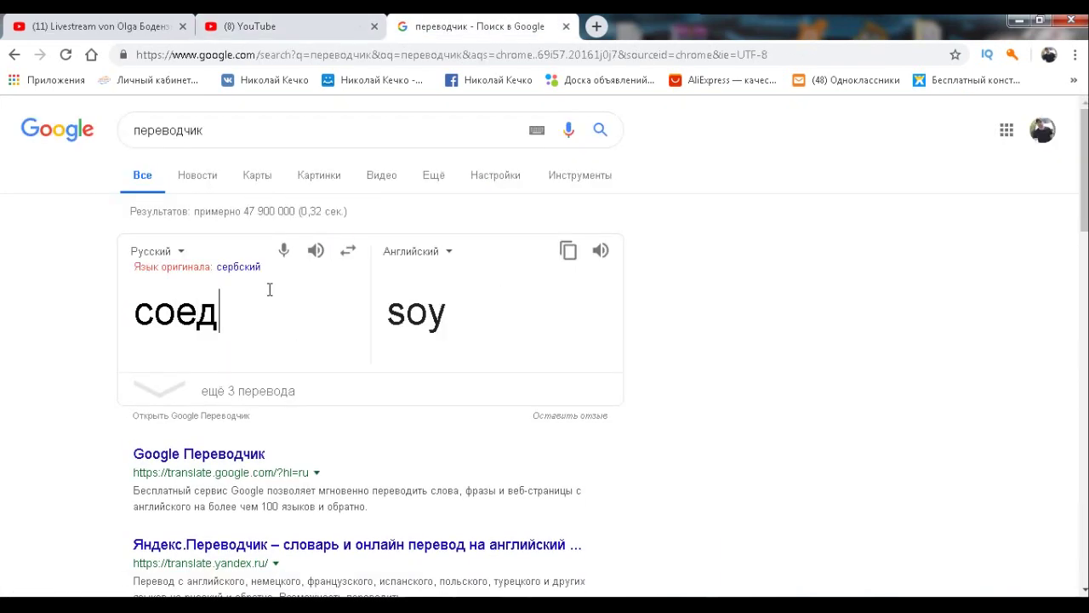
{"action": "type", "text": "инитьс "}
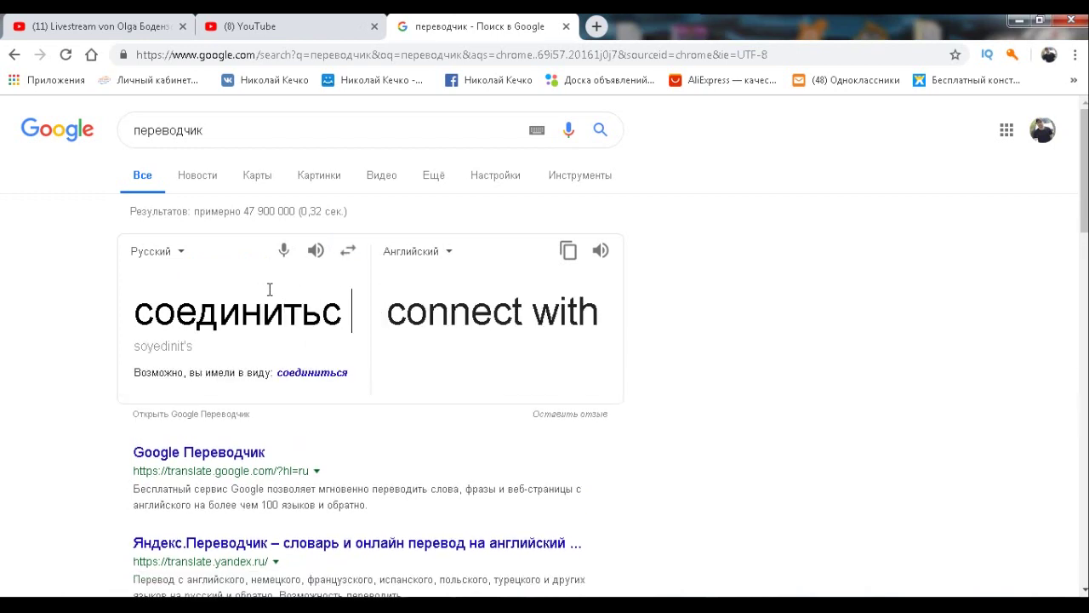
{"action": "type", "text": "желты"}
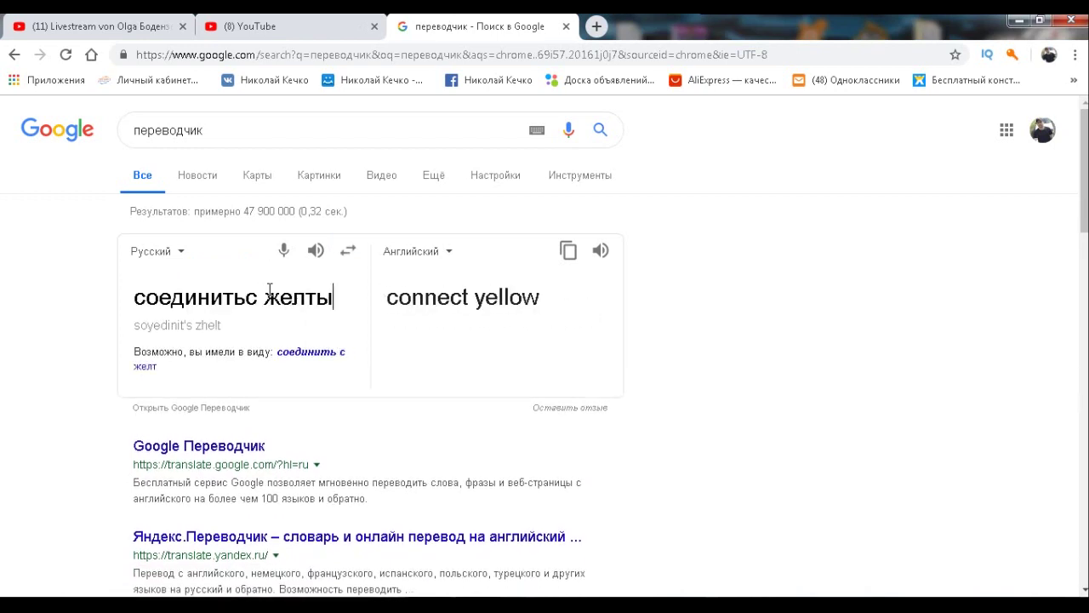
{"action": "type", "text": "м и"}
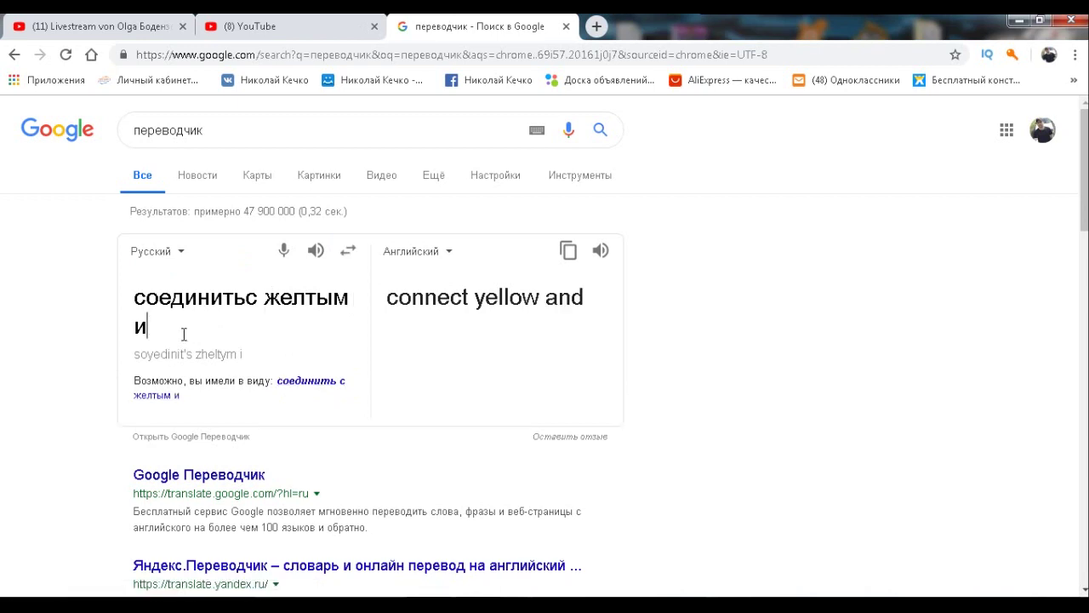
{"action": "type", "text": "з коробки"}
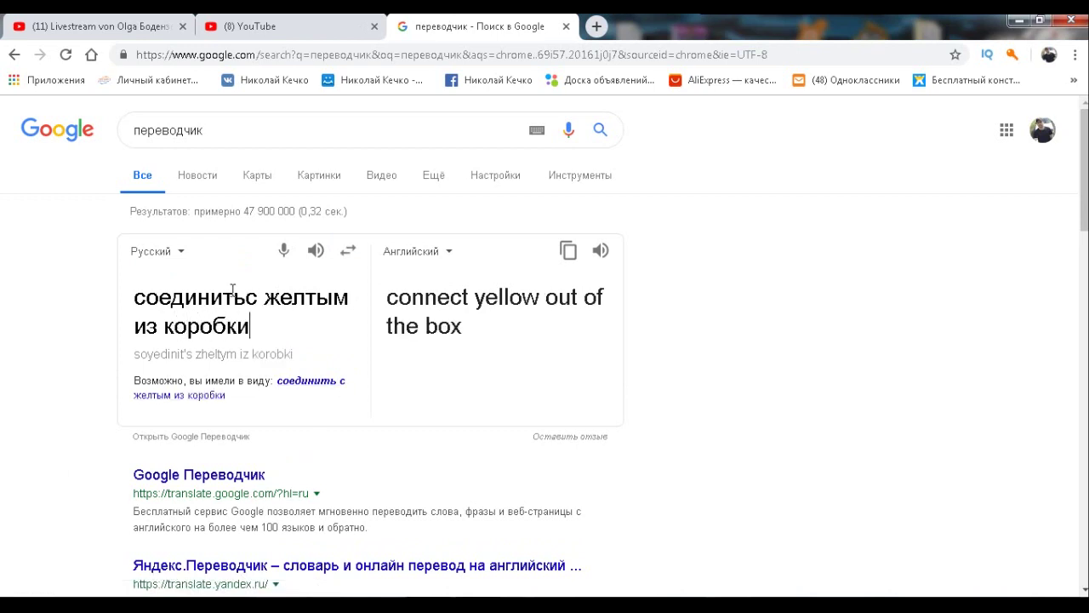
{"action": "left_click", "coordinate": [341, 382]}
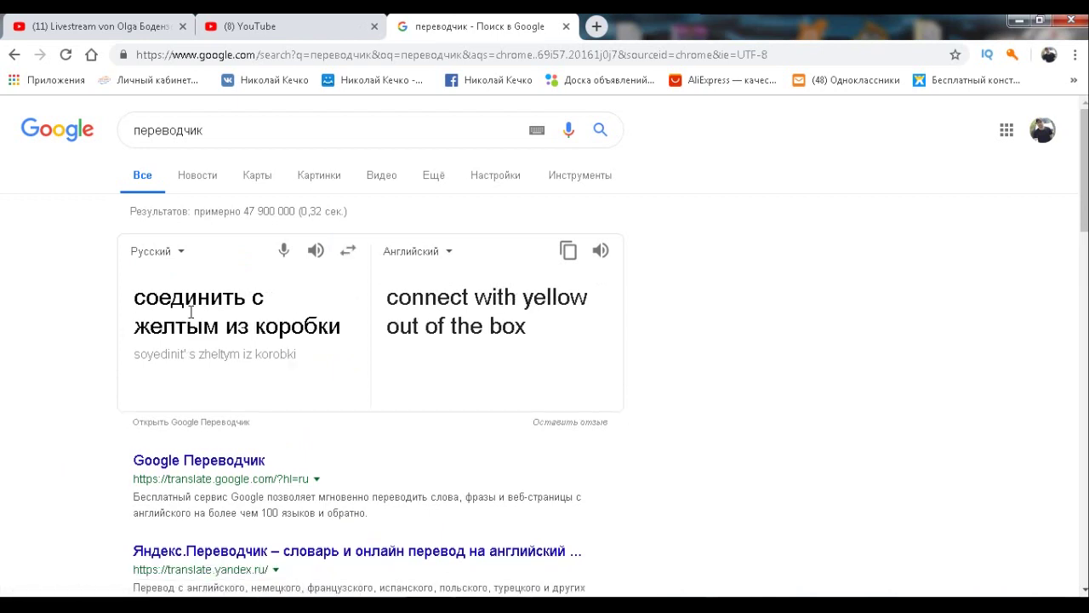
{"action": "left_click", "coordinate": [568, 251]}
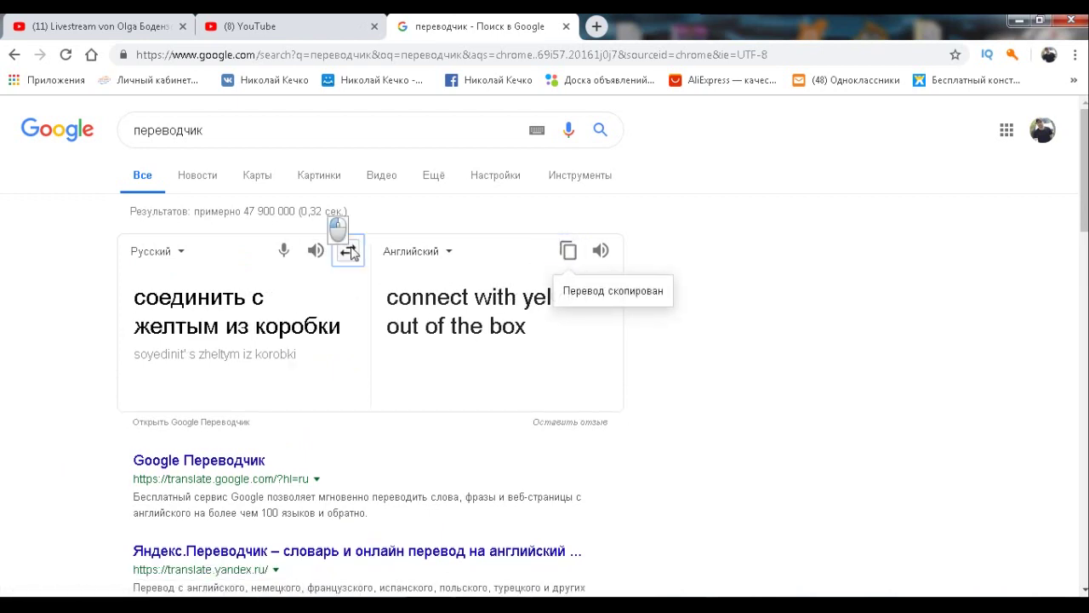
{"action": "left_click", "coordinate": [347, 249]}
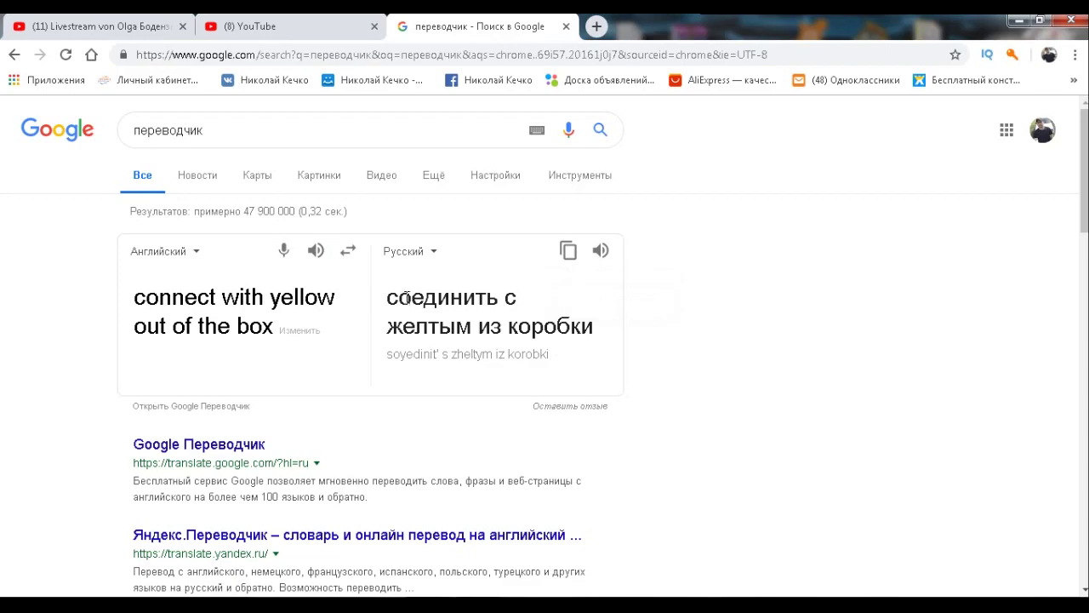
{"action": "left_click", "coordinate": [348, 250]}
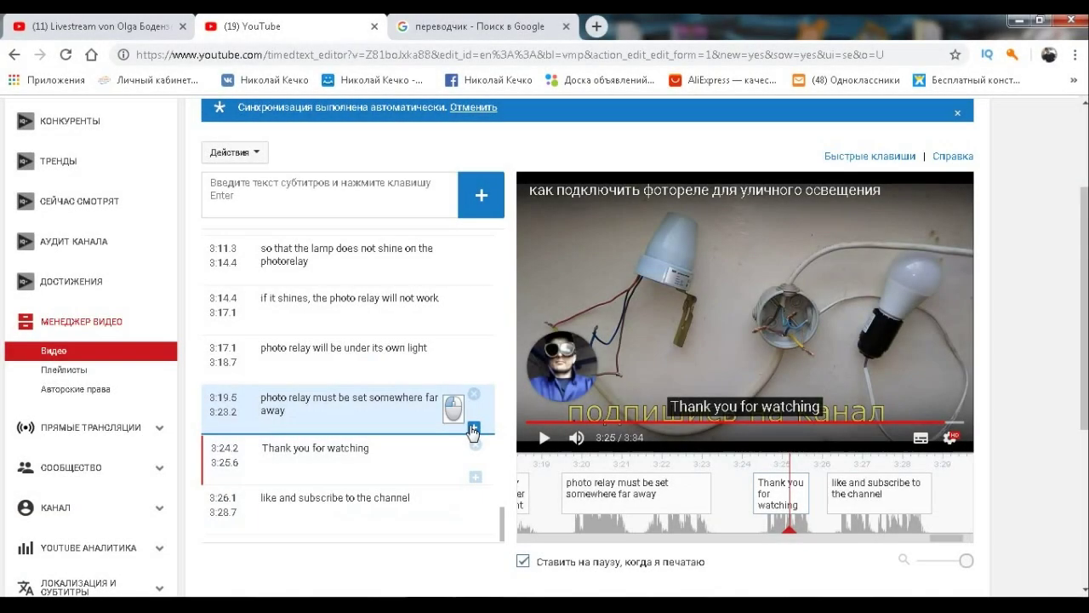
- Insert an empty caption segment after "photo relay must be set somewhere far away", and copy the English translation of "[подпишись на канал :)]" from Google's translator
{"action": "left_click", "coordinate": [474, 426]}
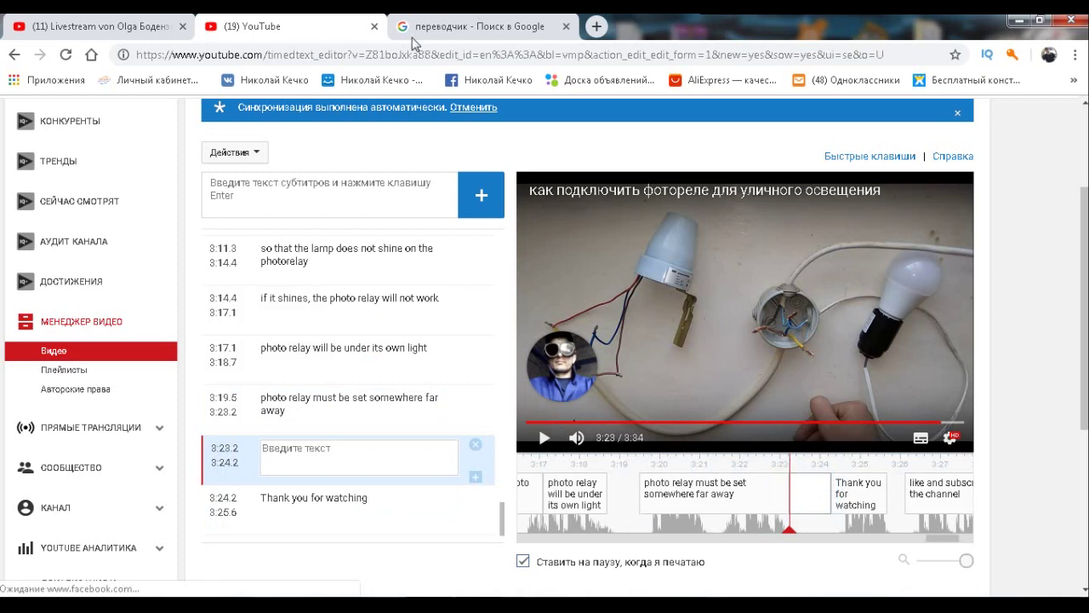
{"action": "left_click", "coordinate": [430, 26]}
{"action": "triple_click", "coordinate": [215, 278]}
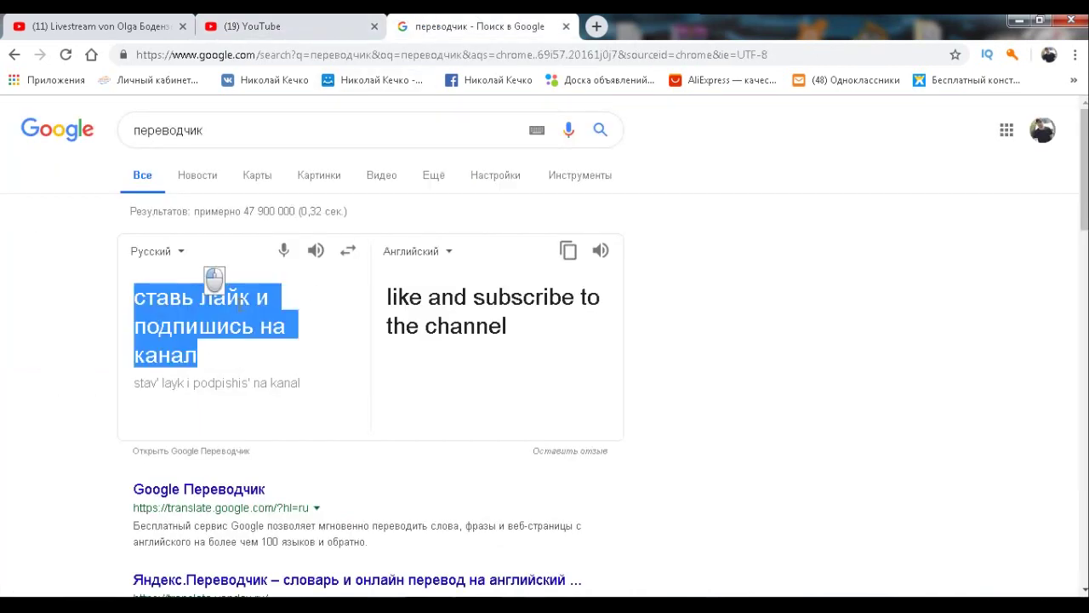
{"action": "left_click", "coordinate": [284, 294]}
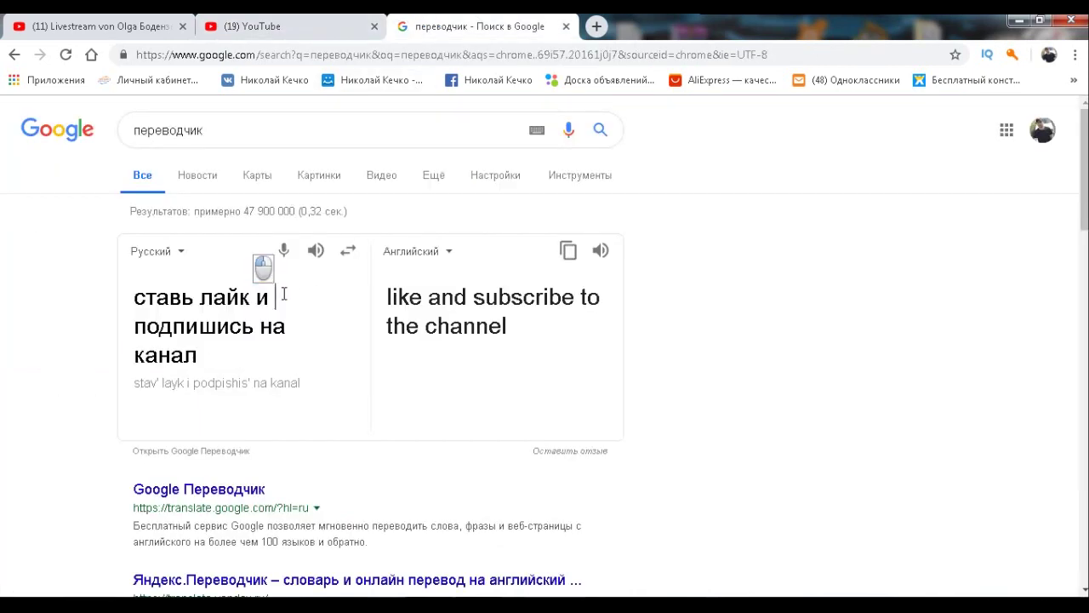
{"action": "key", "text": "BackSpace"}
{"action": "key", "text": "BackSpace"}
{"action": "key", "text": "BackSpace"}
{"action": "key", "text": "BackSpace"}
{"action": "key", "text": "BackSpace"}
{"action": "key", "text": "BackSpace"}
{"action": "key", "text": "BackSpace"}
{"action": "key", "text": "BackSpace"}
{"action": "key", "text": "BackSpace"}
{"action": "key", "text": "BackSpace"}
{"action": "key", "text": "BackSpace"}
{"action": "key", "text": "BackSpace"}
{"action": "key", "text": "BackSpace"}
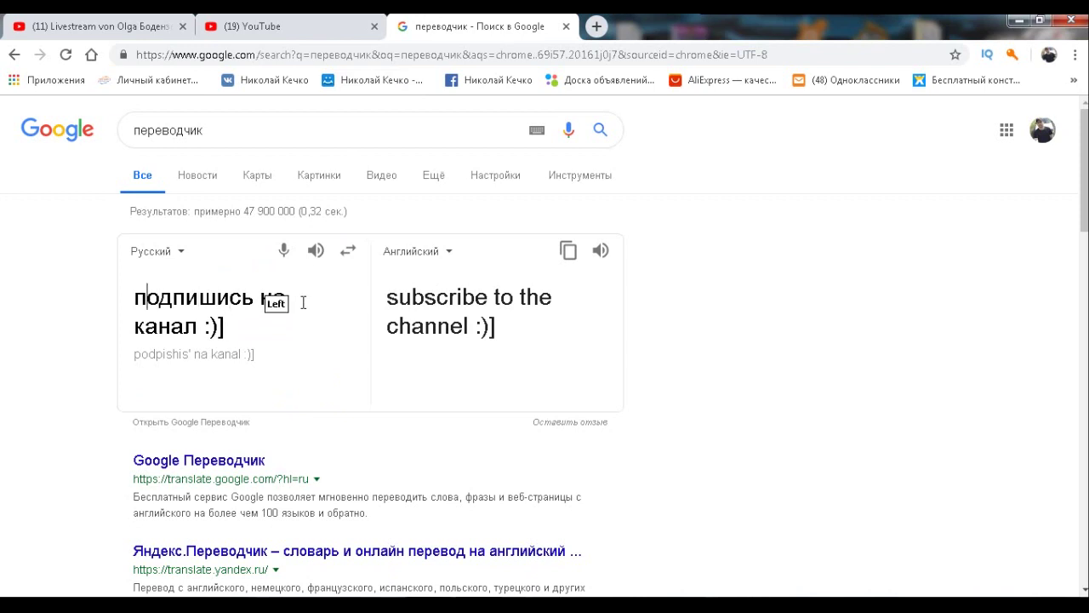
{"action": "type", "text": "["}
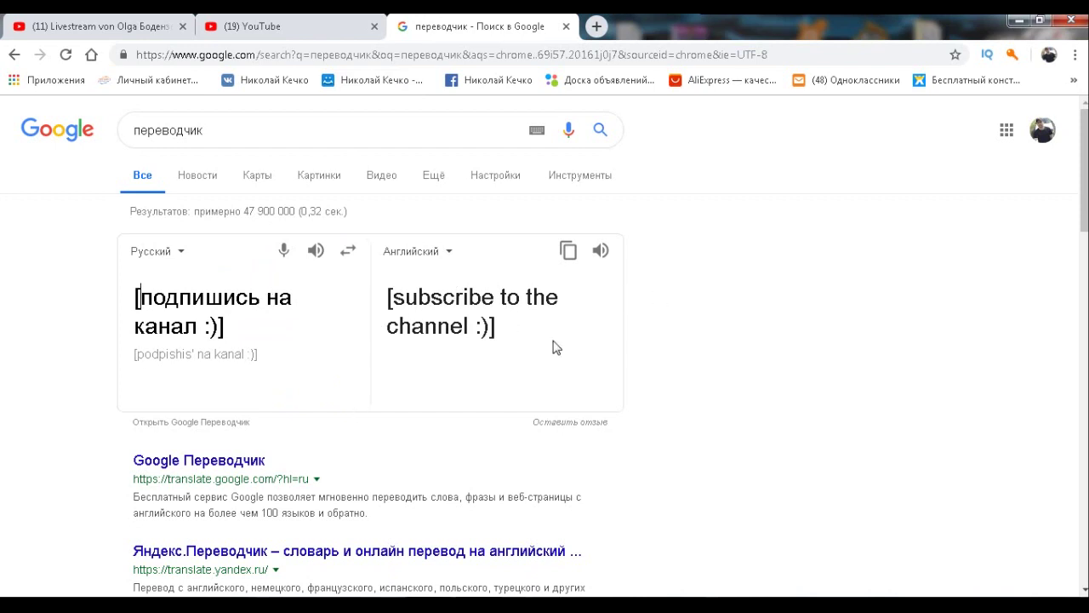
{"action": "left_click", "coordinate": [571, 253]}
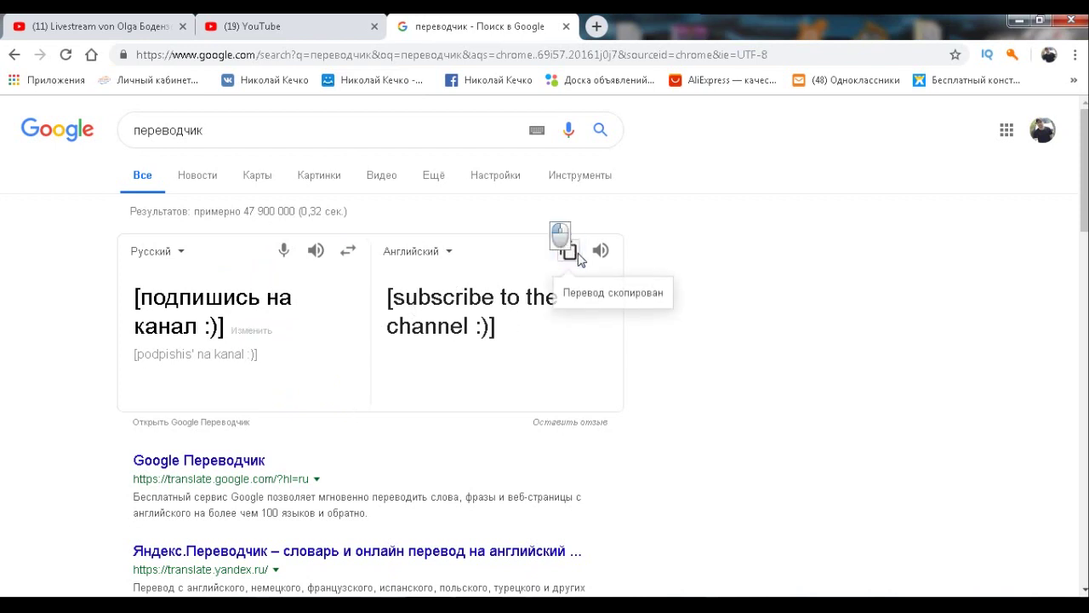
- Return to the YouTube subtitle editor, paste "[subscribe to the channel :)]" into the empty segment at 3:23.2 and play the video from about 3:21 to check it
{"action": "left_click", "coordinate": [286, 24]}
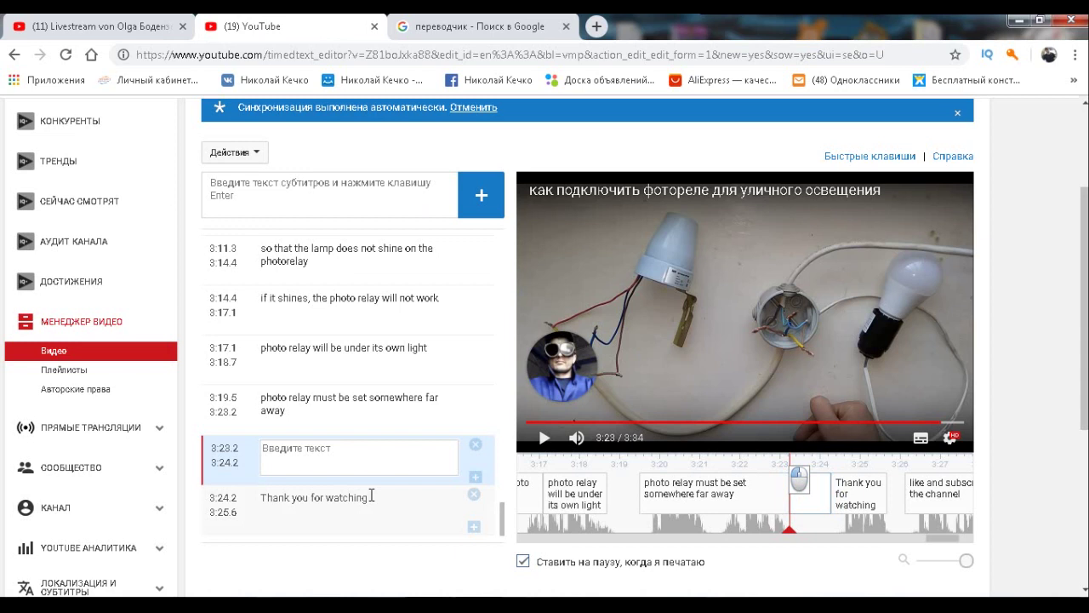
{"action": "right_click", "coordinate": [320, 462]}
{"action": "left_click", "coordinate": [396, 344]}
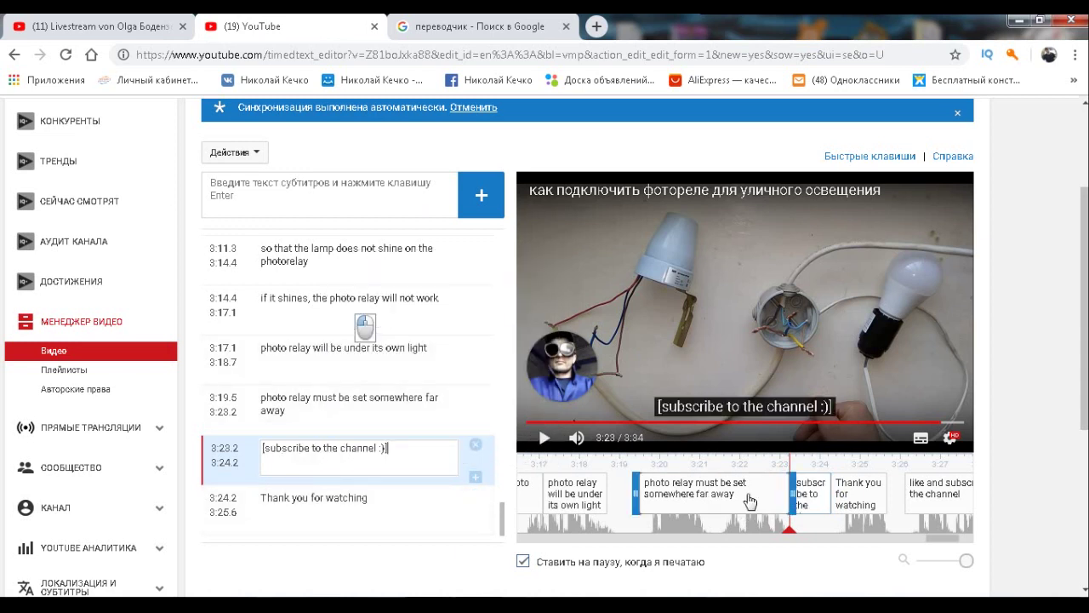
{"action": "left_click", "coordinate": [645, 466]}
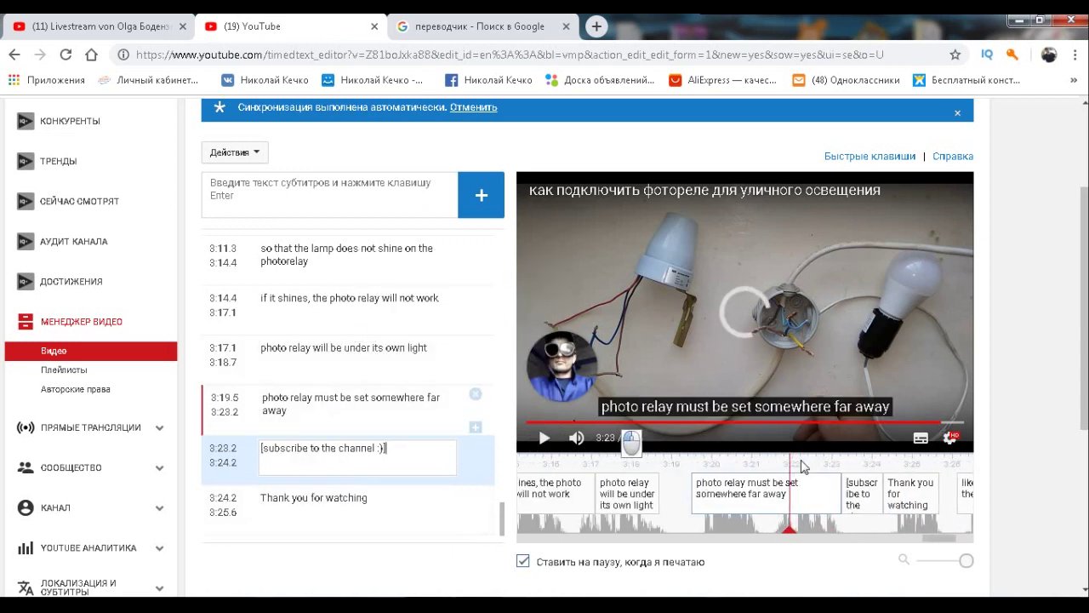
{"action": "left_click", "coordinate": [770, 359]}
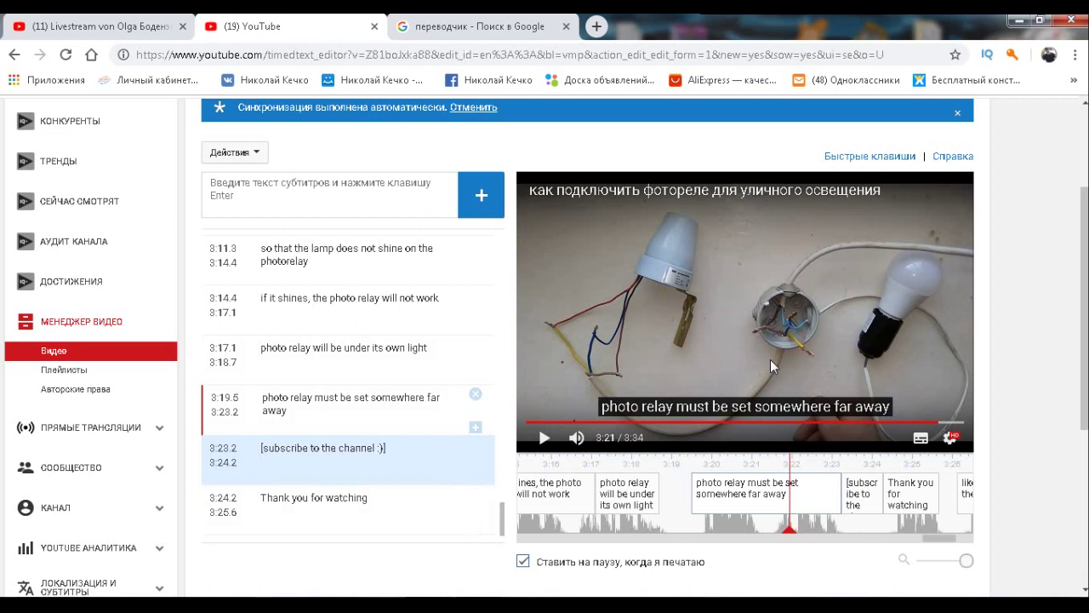
{"action": "left_click", "coordinate": [771, 358]}
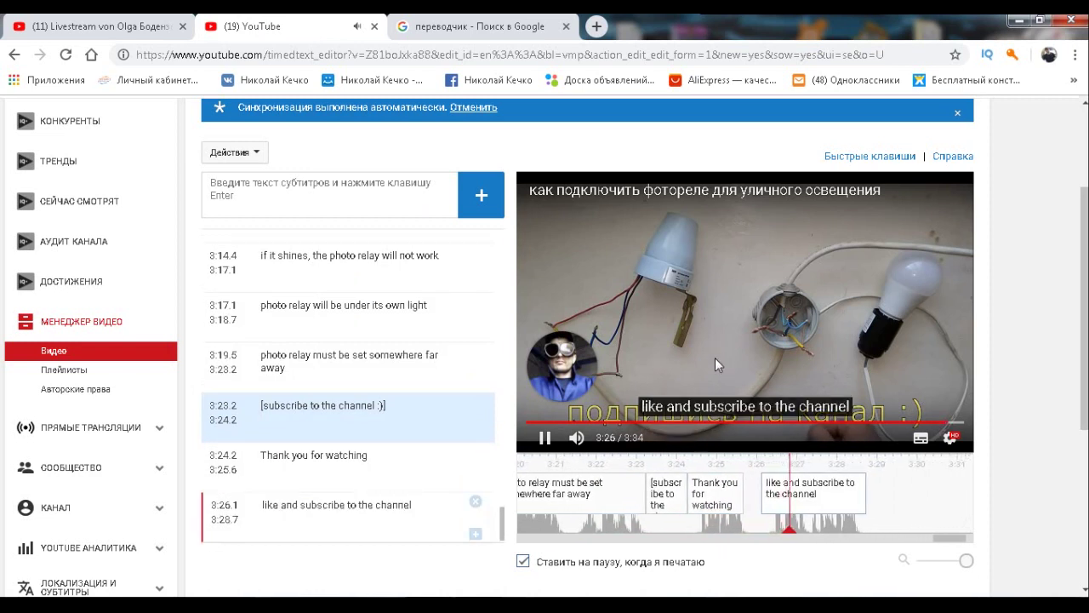
{"action": "left_click", "coordinate": [743, 323]}
- Delete the "[subscribe to the channel :)]" segment before "Thank you for watching" and set that caption's start to 3:24.3
{"action": "left_click_drag", "start_coordinate": [569, 497], "coordinate": [604, 496]}
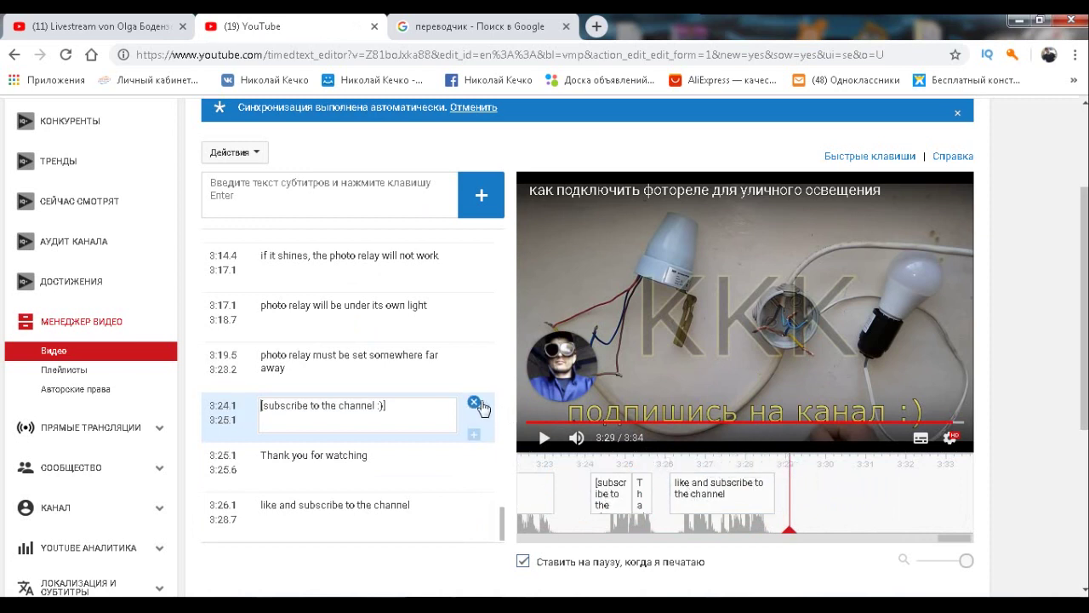
{"action": "left_click", "coordinate": [475, 403]}
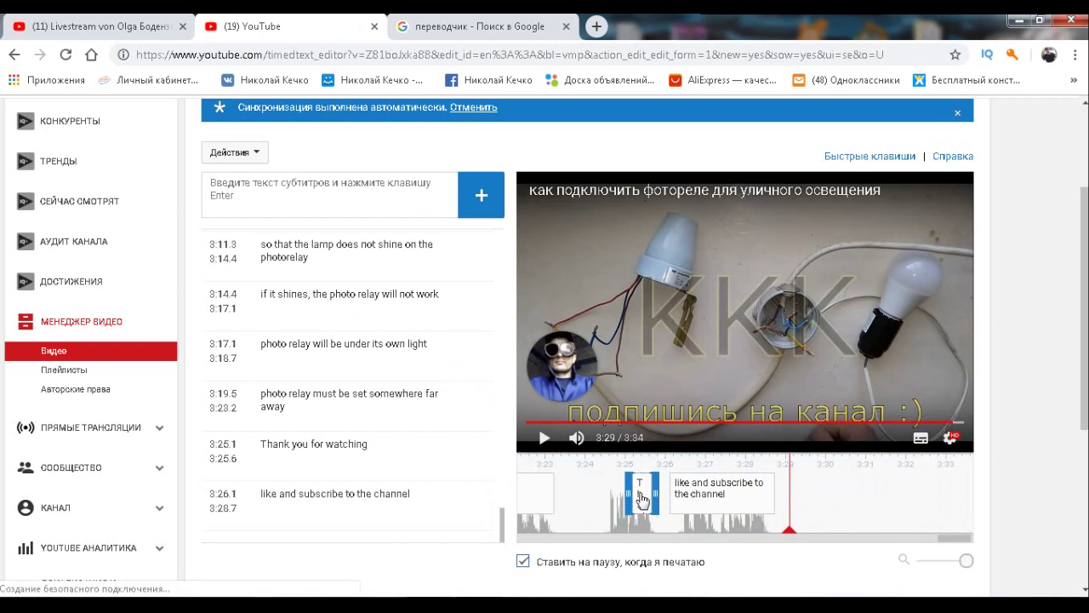
{"action": "left_click_drag", "start_coordinate": [630, 486], "coordinate": [600, 495]}
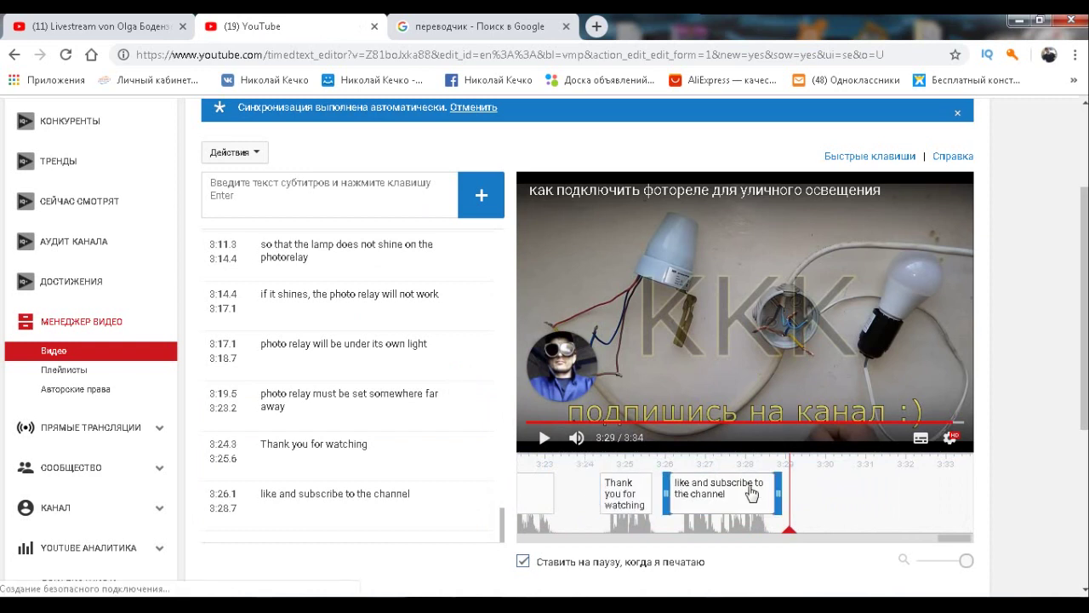
- Insert a caption segment from 3:28.7 to 3:30.7 after "like and subscribe to the channel" and paste "[subscribe to the channel :)]" into it
{"action": "left_click", "coordinate": [474, 522]}
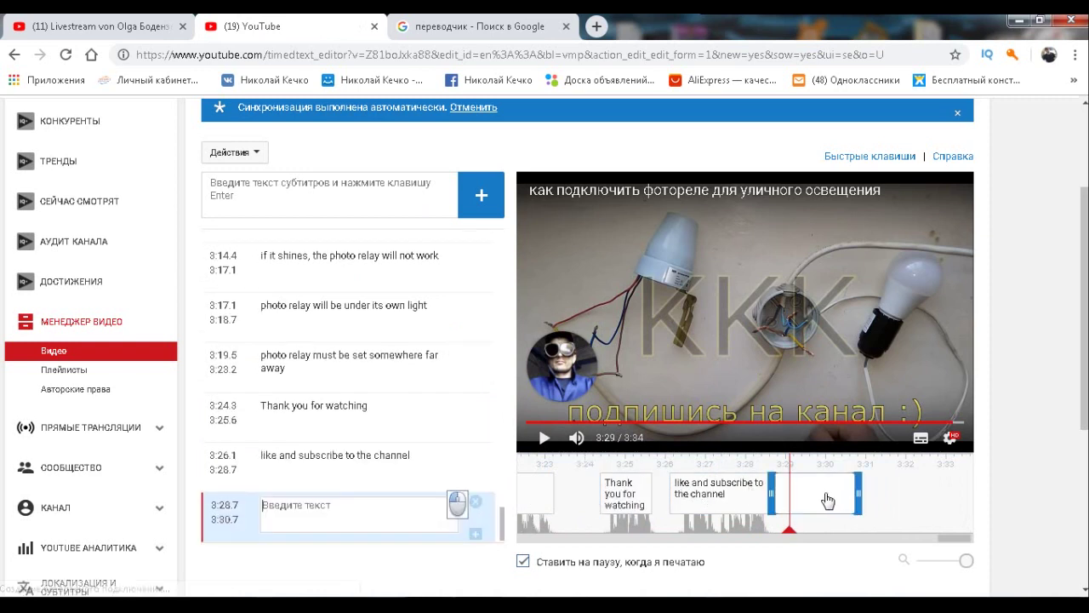
{"action": "right_click", "coordinate": [417, 510]}
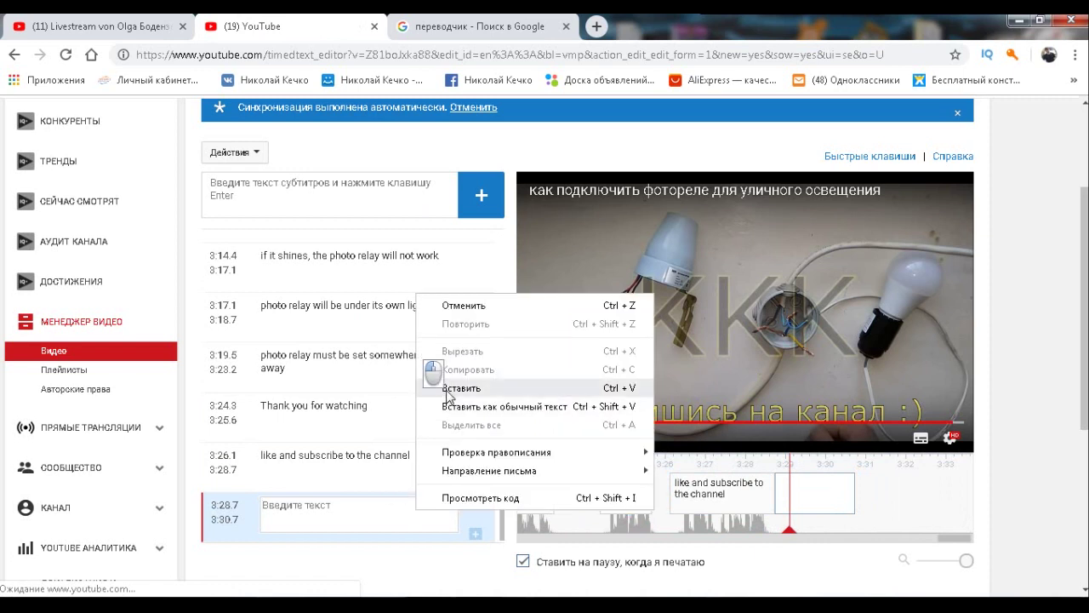
{"action": "left_click", "coordinate": [434, 384]}
{"action": "left_click", "coordinate": [847, 505]}
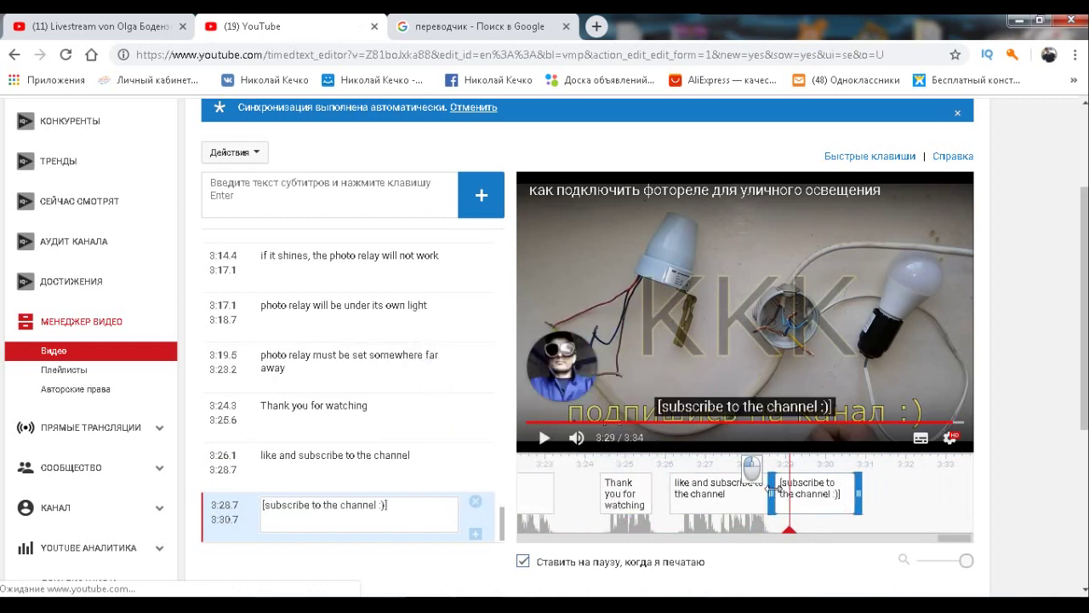
- Set the start of the final "[subscribe to the channel :)]" segment to 3:28.5, play the video and extend the segment's end to about 3:33
{"action": "left_click_drag", "start_coordinate": [772, 487], "coordinate": [765, 486]}
{"action": "left_click", "coordinate": [802, 326]}
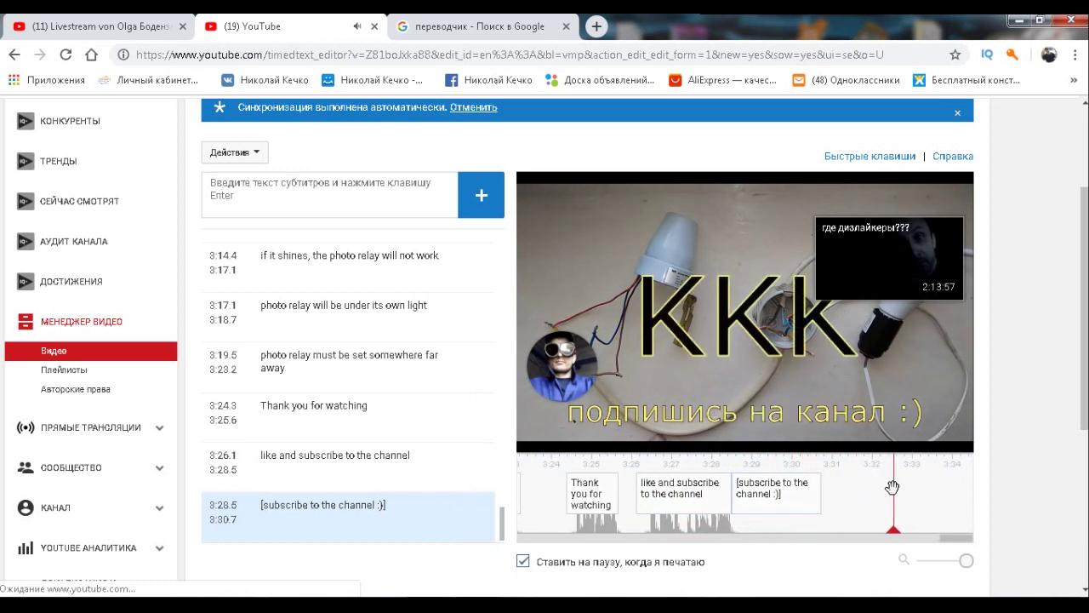
{"action": "left_click_drag", "start_coordinate": [821, 510], "coordinate": [912, 511]}
- Translate "[ноль*]" from Russian into English with Google's translator, copy the result and return to the YouTube subtitle editor
{"action": "left_click", "coordinate": [476, 27]}
{"action": "triple_click", "coordinate": [194, 311]}
{"action": "left_click", "coordinate": [213, 326]}
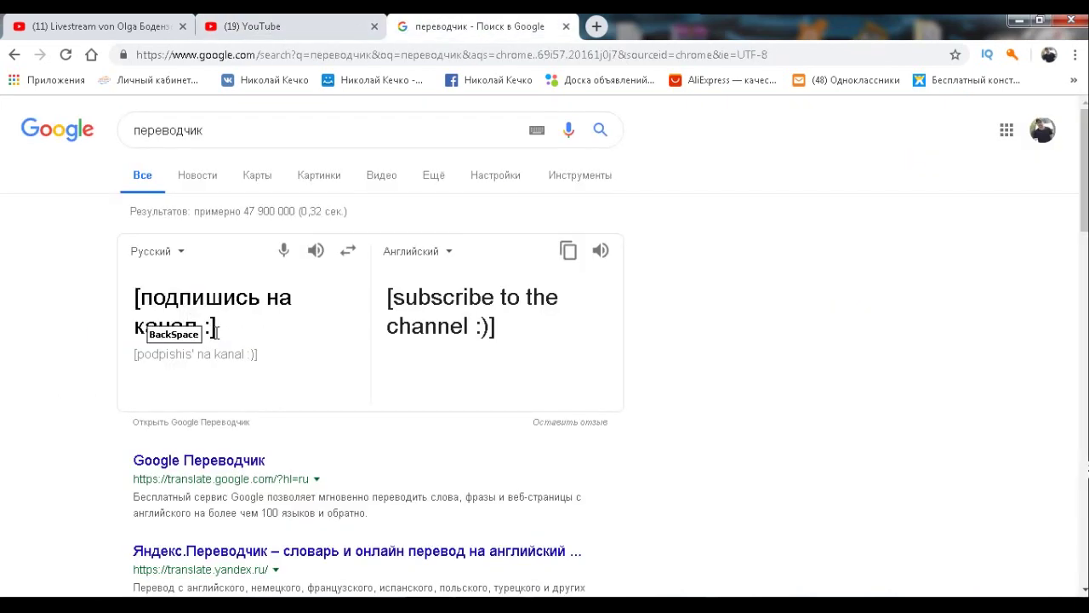
{"action": "key", "text": "BackSpace"}
{"action": "key", "text": "BackSpace"}
{"action": "key", "text": "BackSpace"}
{"action": "key", "text": "BackSpace"}
{"action": "key", "text": "BackSpace"}
{"action": "key", "text": "BackSpace"}
{"action": "key", "text": "BackSpace"}
{"action": "key", "text": "BackSpace"}
{"action": "key", "text": "BackSpace"}
{"action": "key", "text": "BackSpace"}
{"action": "key", "text": "BackSpace"}
{"action": "key", "text": "BackSpace"}
{"action": "key", "text": "BackSpace"}
{"action": "key", "text": "BackSpace"}
{"action": "key", "text": "BackSpace"}
{"action": "key", "text": "BackSpace"}
{"action": "key", "text": "BackSpace"}
{"action": "key", "text": "BackSpace"}
{"action": "key", "text": "BackSpace"}
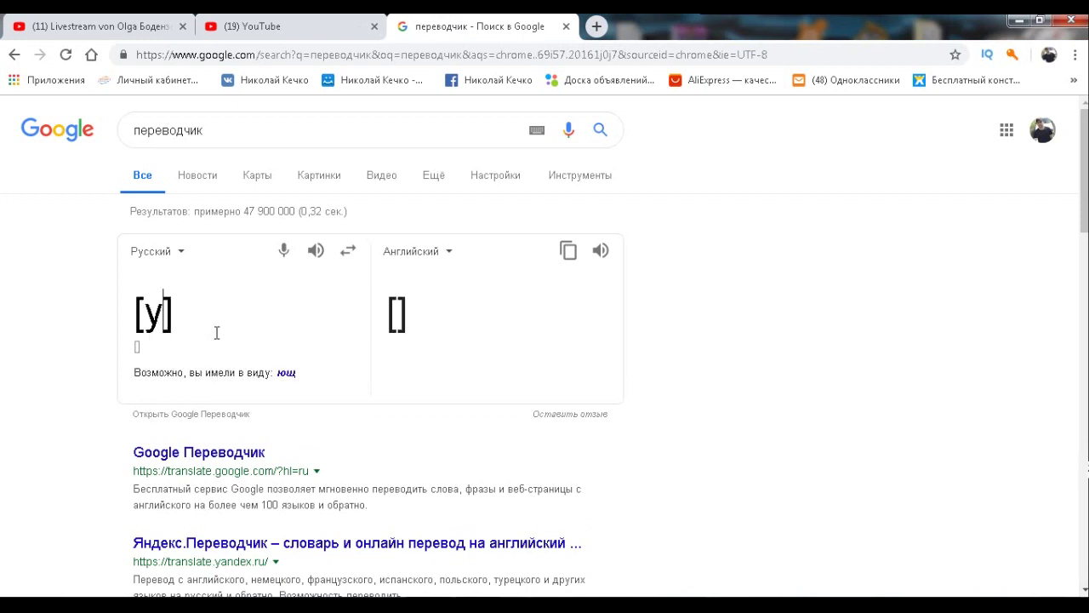
{"action": "type", "text": "yjk"}
{"action": "key", "text": "BackSpace"}
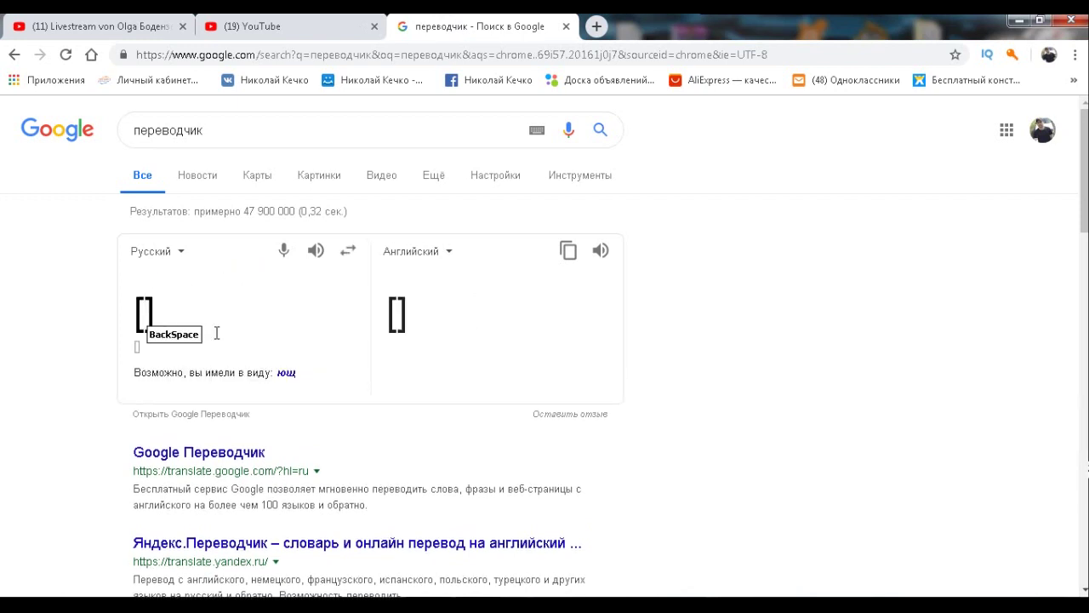
{"action": "type", "text": "нол"}
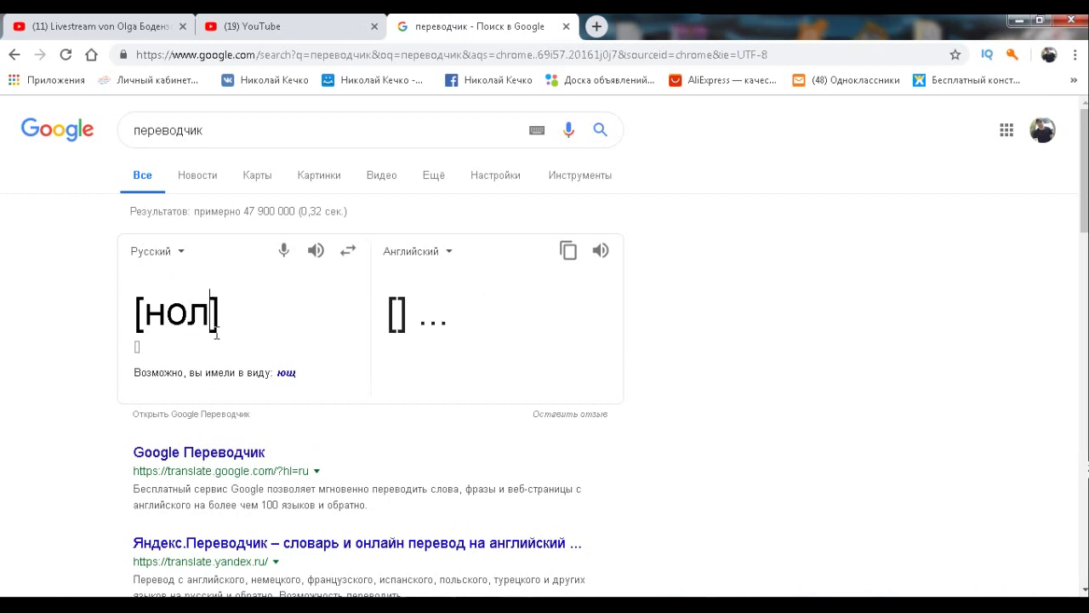
{"action": "type", "text": "ь*"}
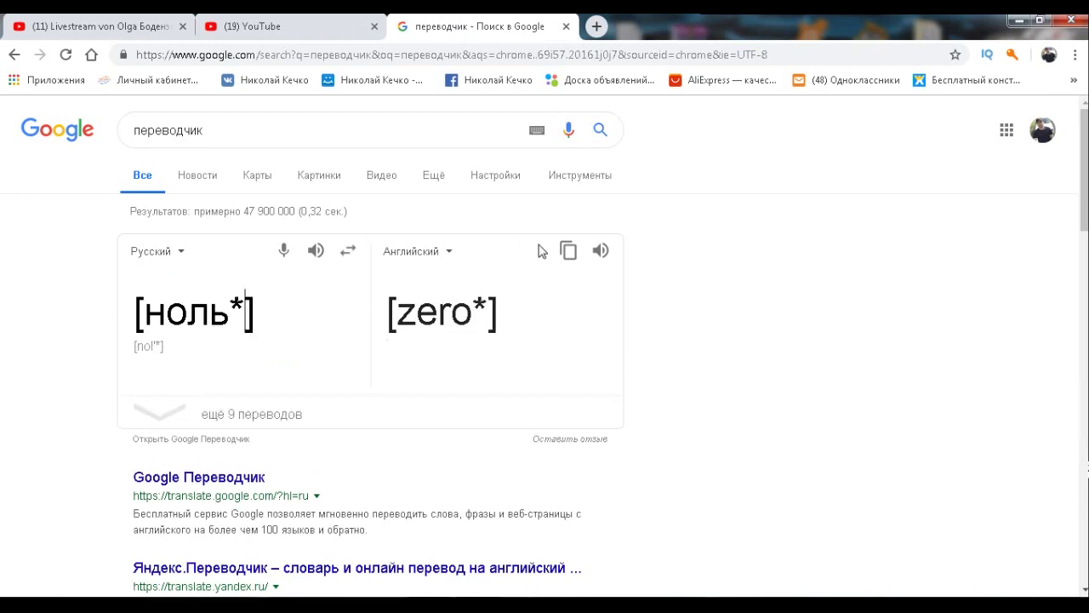
{"action": "left_click", "coordinate": [569, 251]}
{"action": "left_click", "coordinate": [256, 27]}
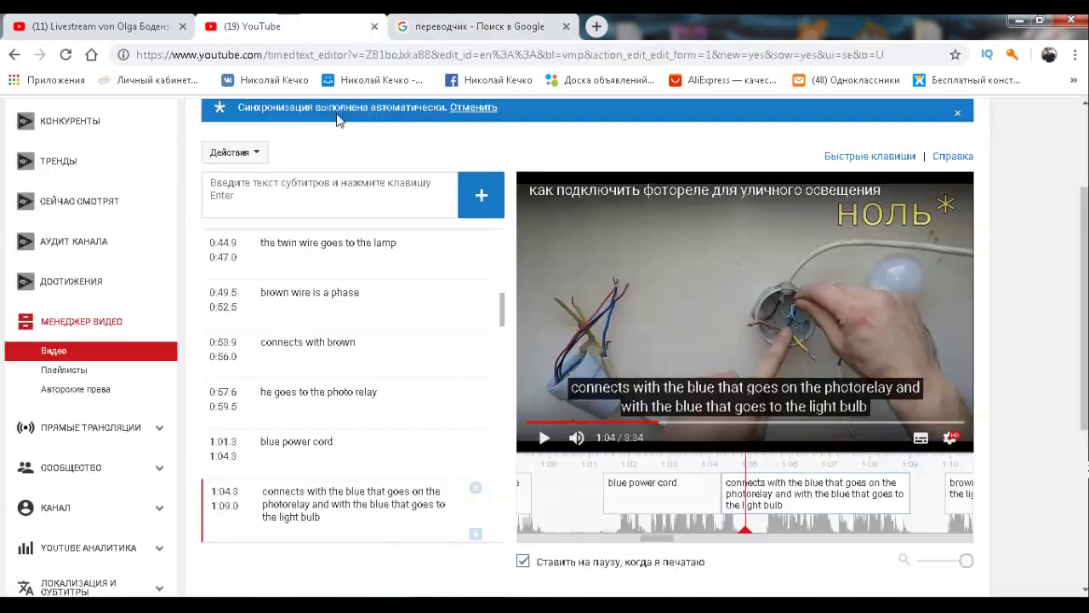
- Move the start of "connects with the blue" to 1:04.9, insert a "[zero*]" segment before it and start that segment earlier, near 1:03.7
{"action": "left_click", "coordinate": [672, 491]}
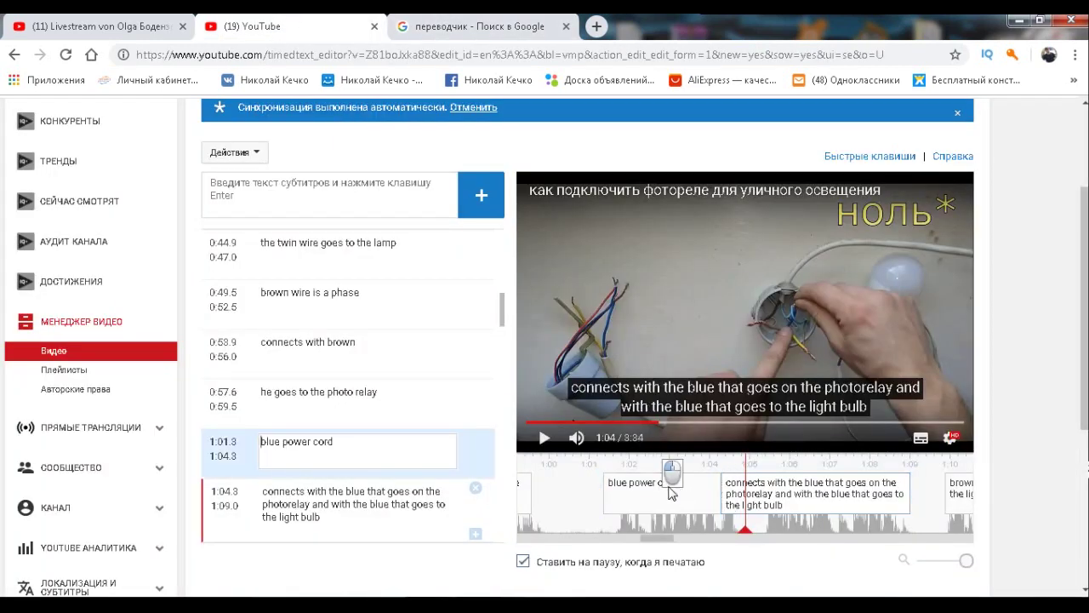
{"action": "left_click_drag", "start_coordinate": [723, 498], "coordinate": [747, 498]}
{"action": "left_click", "coordinate": [475, 471]}
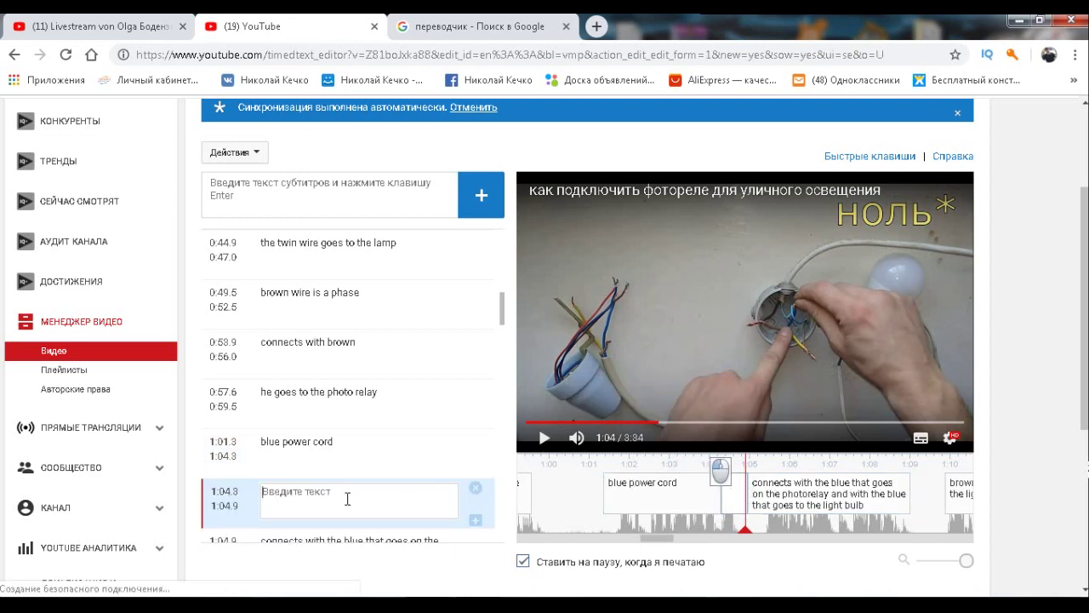
{"action": "right_click", "coordinate": [347, 499]}
{"action": "left_click", "coordinate": [396, 375]}
{"action": "mouse_move", "coordinate": [720, 497]}
{"action": "left_mouse_down"}
{"action": "mouse_move", "coordinate": [697, 496]}
{"action": "mouse_move", "coordinate": [711, 492]}
{"action": "left_mouse_up"}
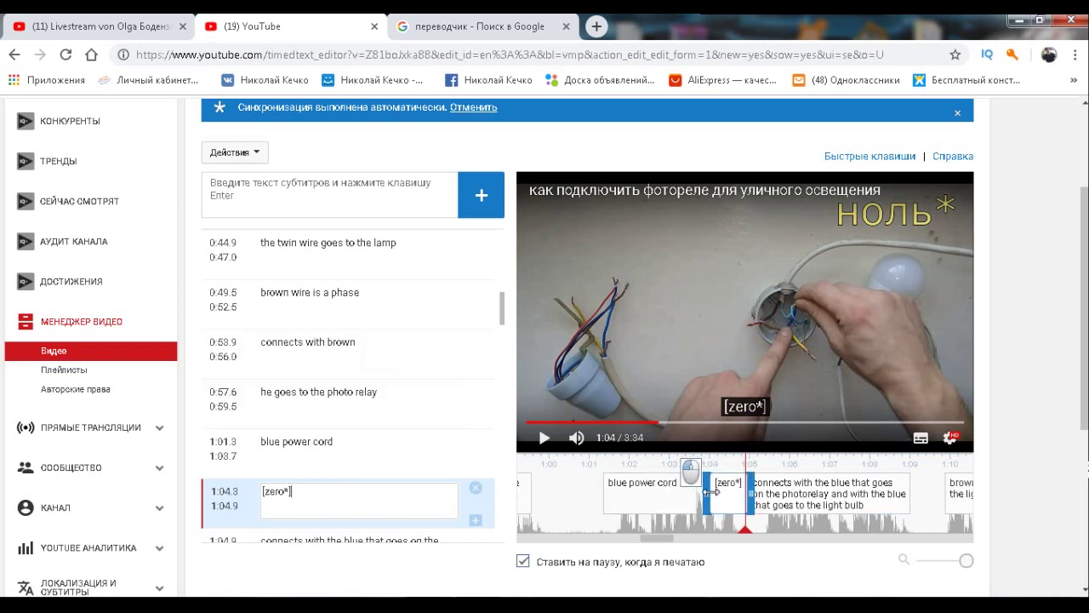
- Insert an empty caption segment from 0:00.1 to 0:02.1 before "I greet you on my channel!" and play the video's opening
{"action": "left_click", "coordinate": [758, 369]}
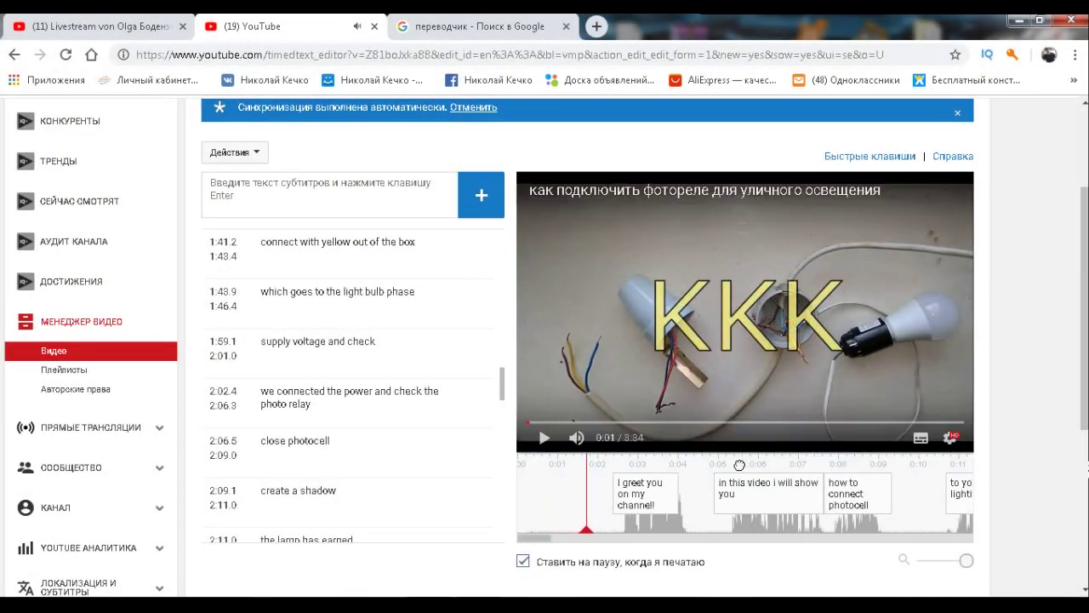
{"action": "left_click", "coordinate": [630, 328]}
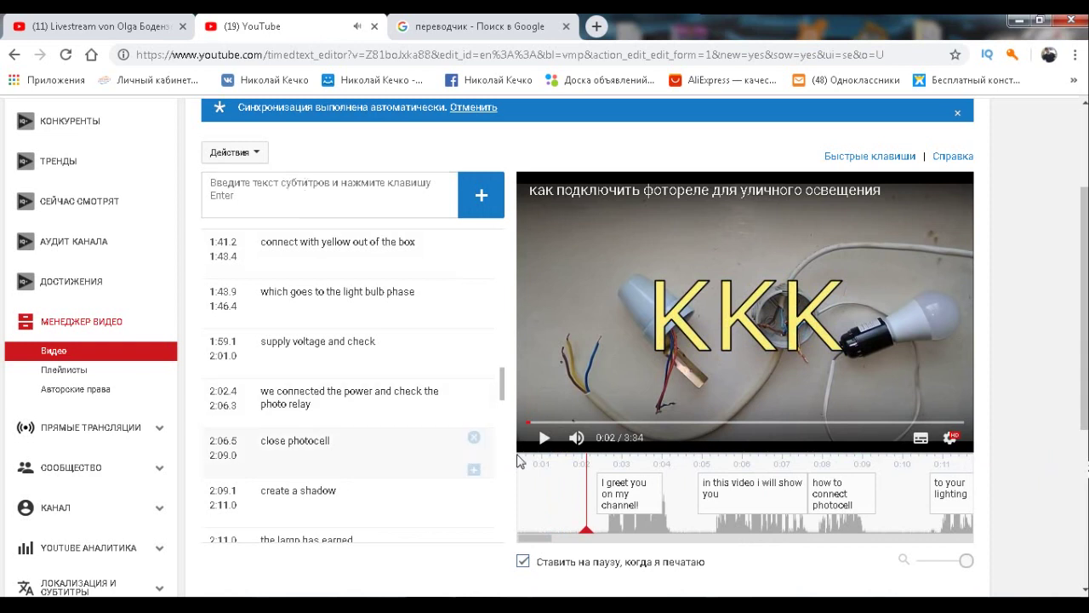
{"action": "left_click", "coordinate": [484, 209]}
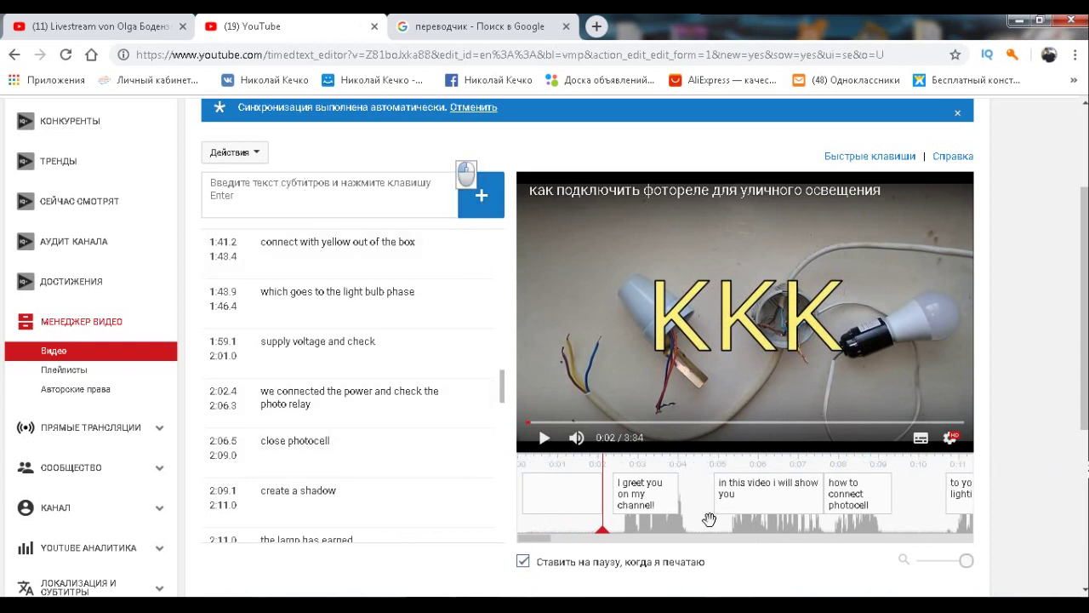
{"action": "left_click", "coordinate": [548, 499]}
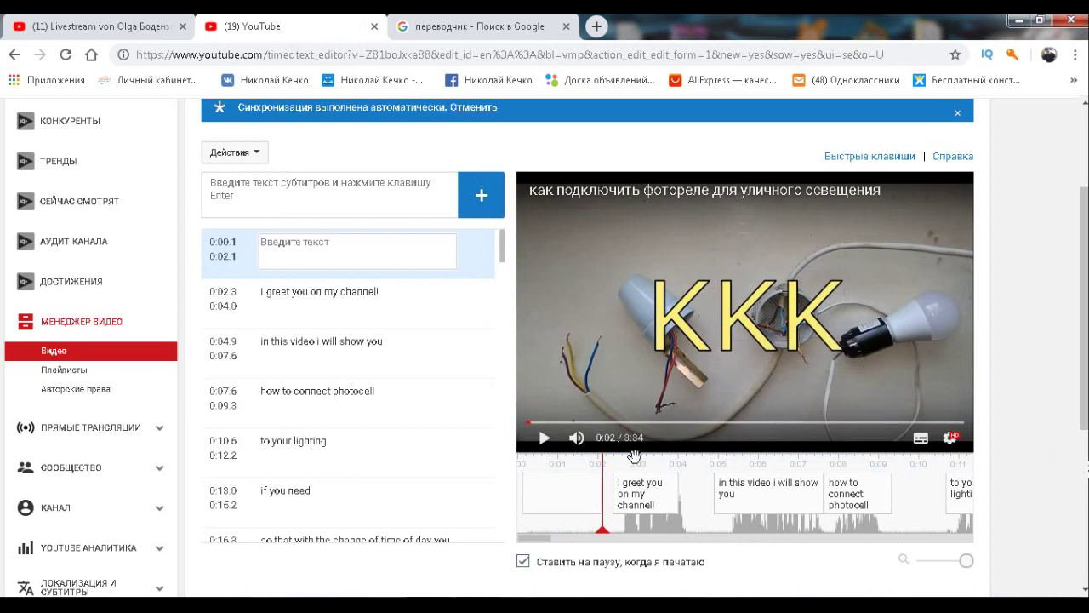
{"action": "left_click_drag", "start_coordinate": [608, 538], "coordinate": [521, 536]}
{"action": "left_click", "coordinate": [584, 362]}
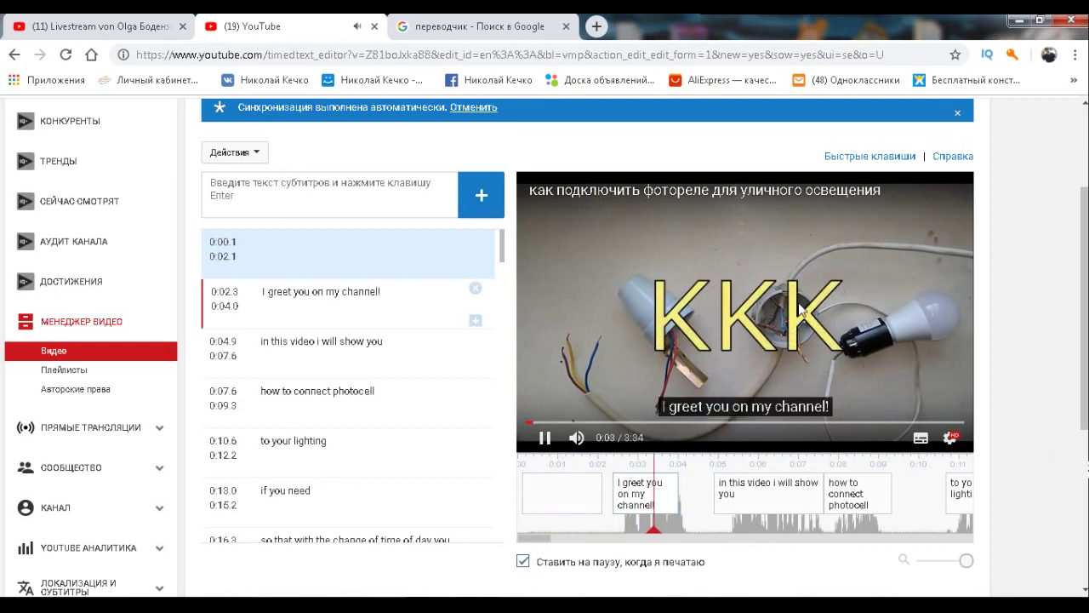
{"action": "left_click", "coordinate": [771, 336]}
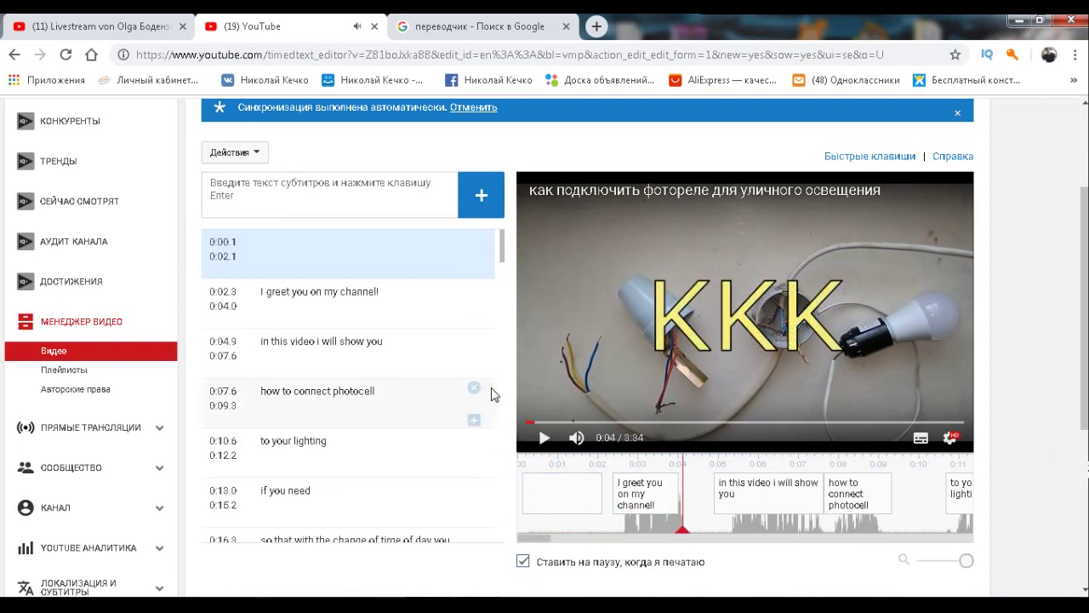
- Publish the English subtitles
{"action": "scroll", "coordinate": [487, 397], "scroll_direction": "up", "scroll_amount": 2}
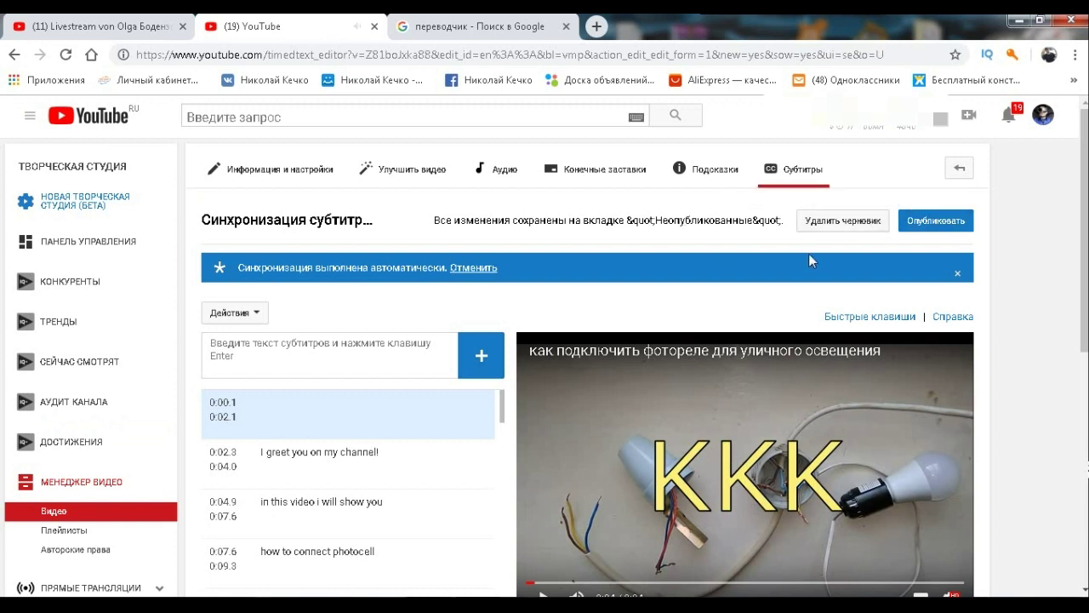
{"action": "left_click", "coordinate": [949, 224]}
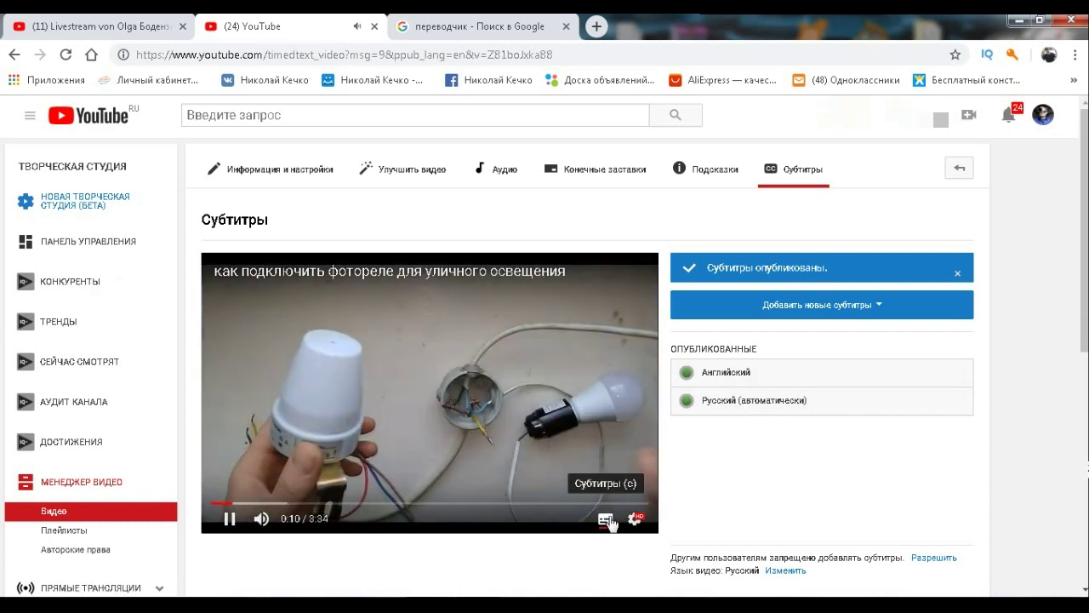
- Turn on captions in the video preview and play it from the start to check the English subtitles
{"action": "left_click", "coordinate": [606, 519]}
{"action": "left_click", "coordinate": [500, 394]}
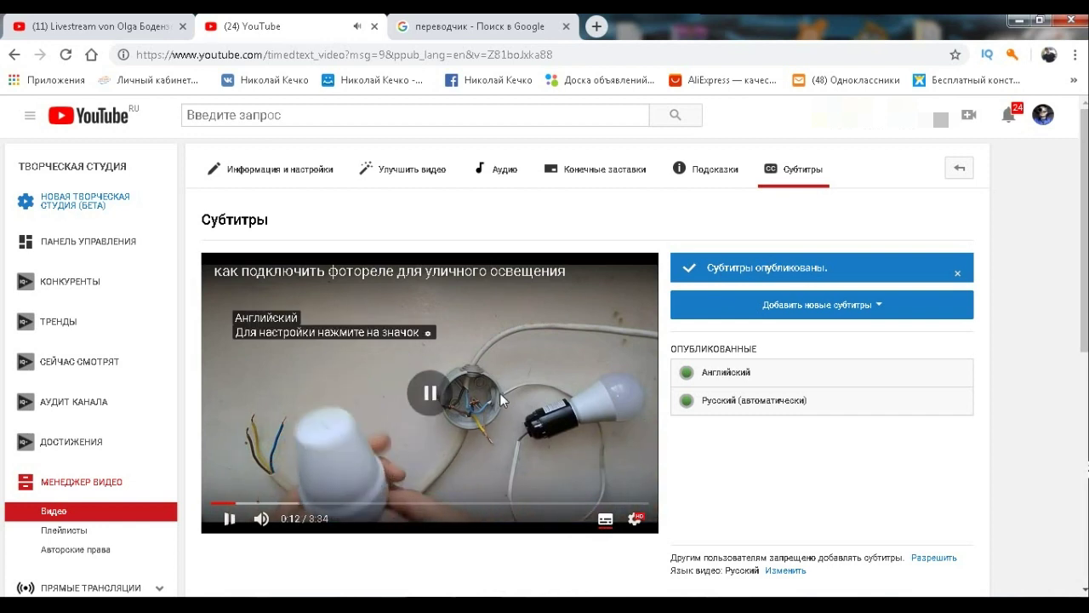
{"action": "left_click", "coordinate": [212, 503]}
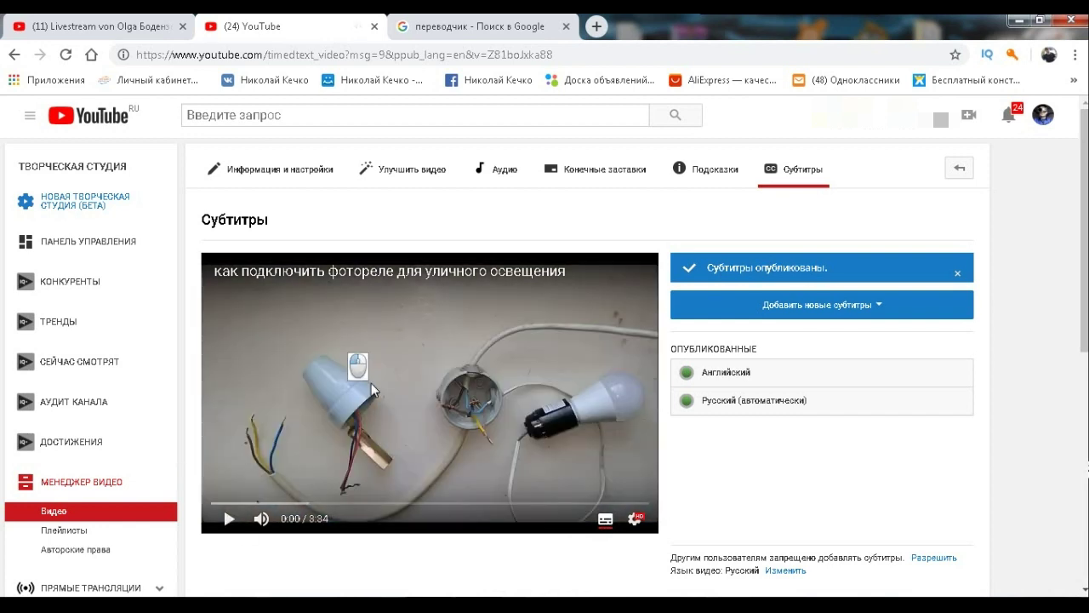
{"action": "left_click", "coordinate": [371, 383]}
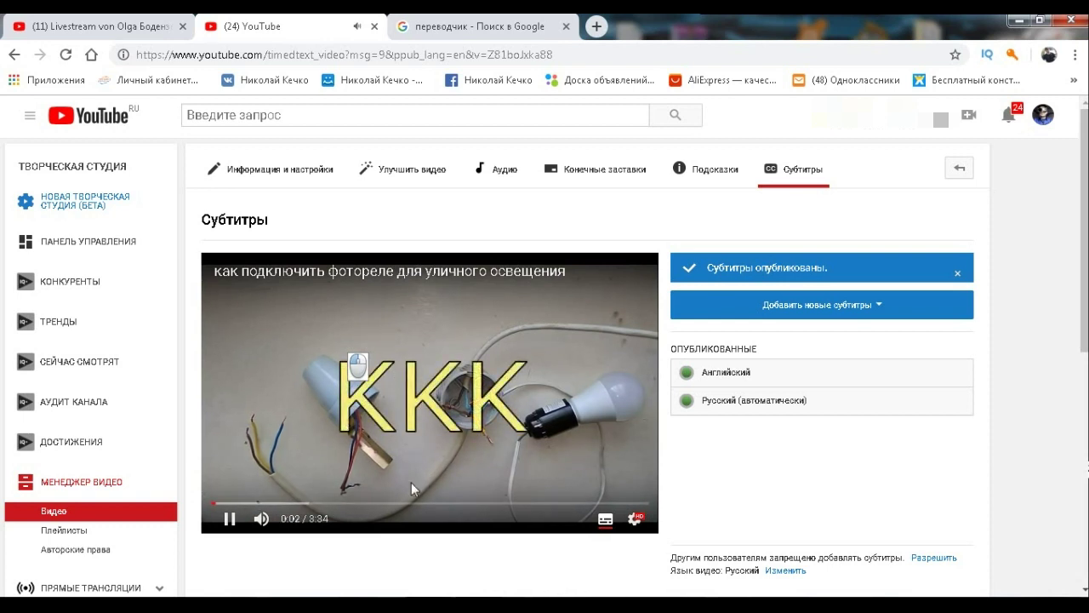
{"action": "left_click", "coordinate": [229, 518]}
{"action": "left_click", "coordinate": [211, 503]}
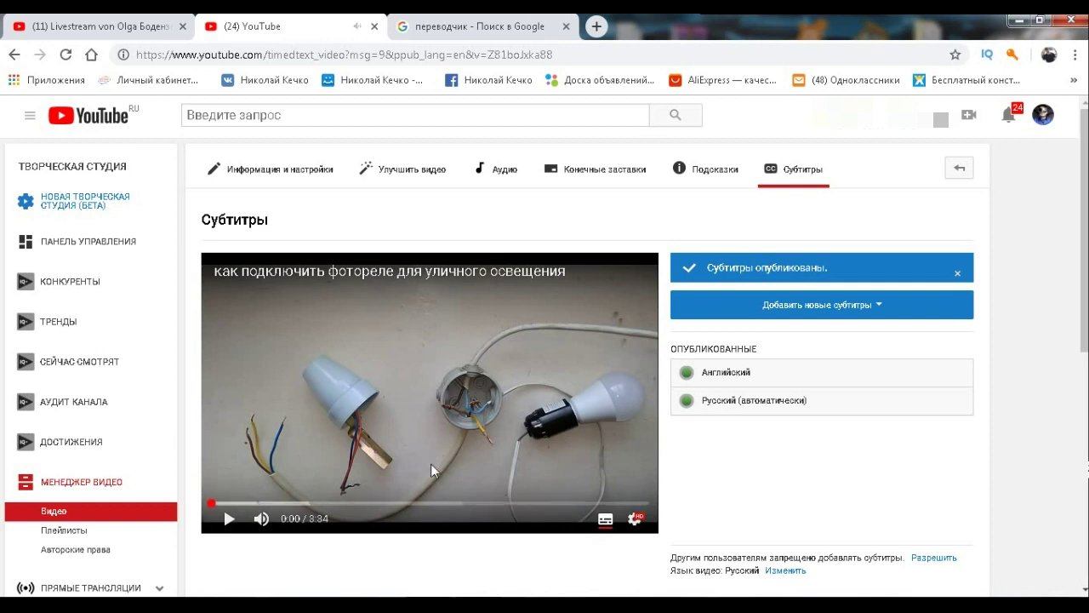
{"action": "left_click", "coordinate": [229, 519]}
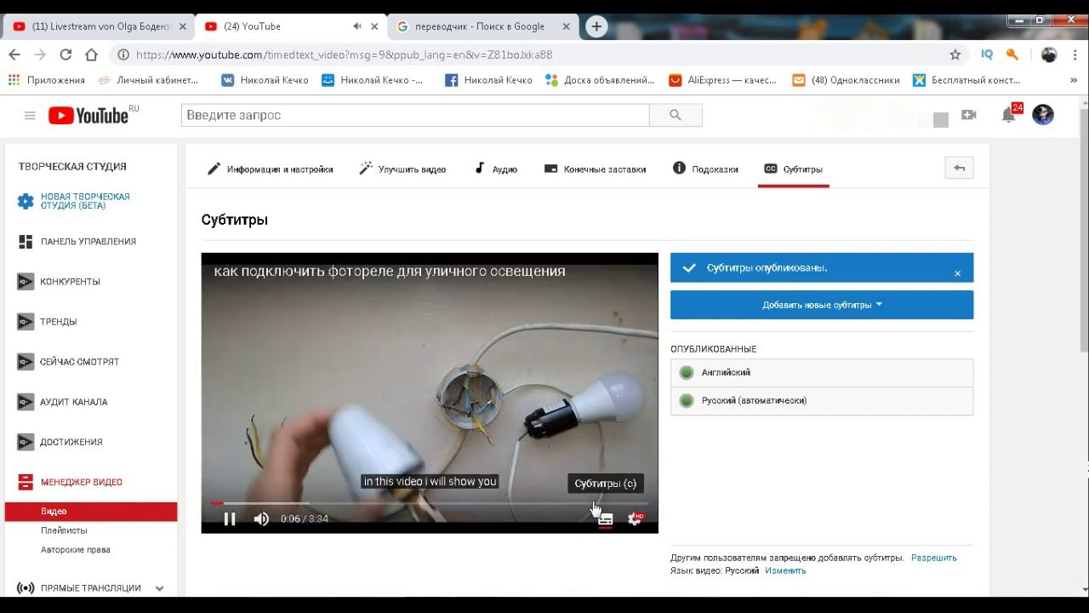
{"action": "left_click", "coordinate": [554, 430]}
- Delete the empty first segment from the published English subtitles and publish the changes, replacing the existing version
{"action": "left_click", "coordinate": [727, 373]}
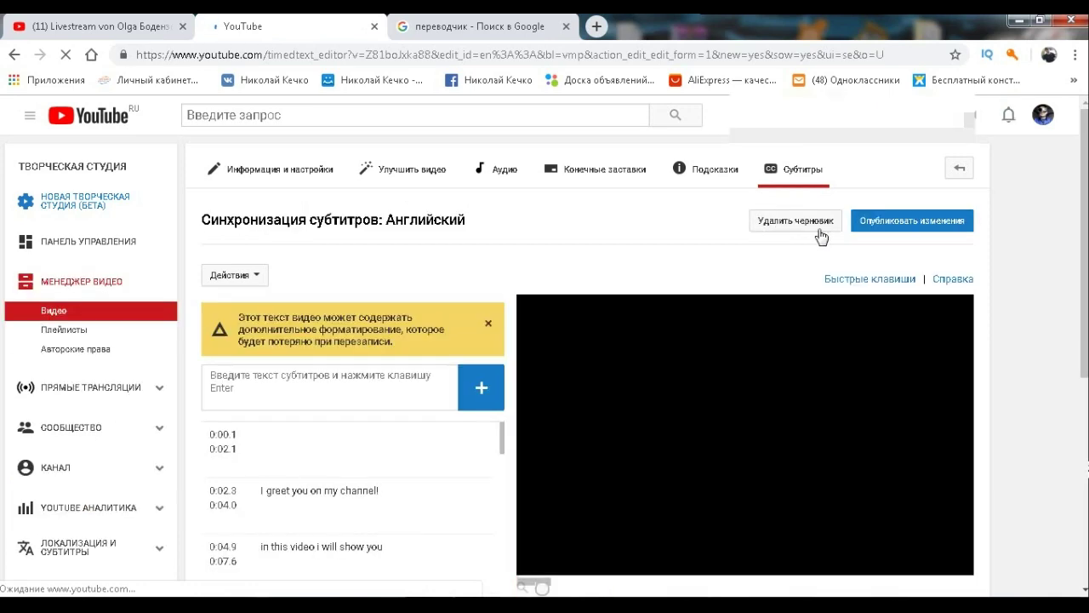
{"action": "scroll", "coordinate": [741, 252], "scroll_direction": "down", "scroll_amount": 1}
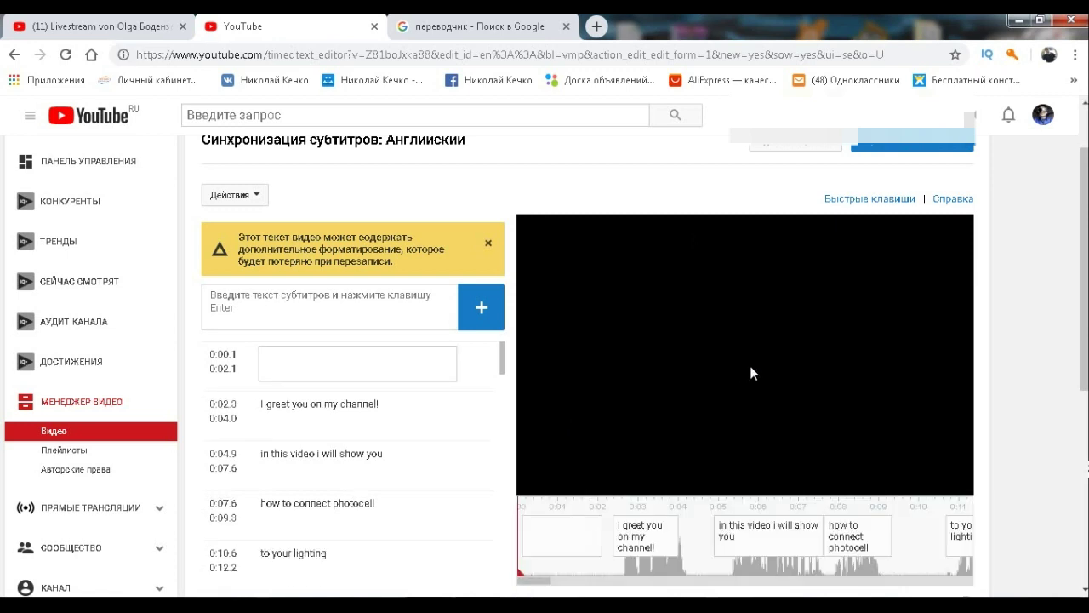
{"action": "left_click", "coordinate": [721, 386]}
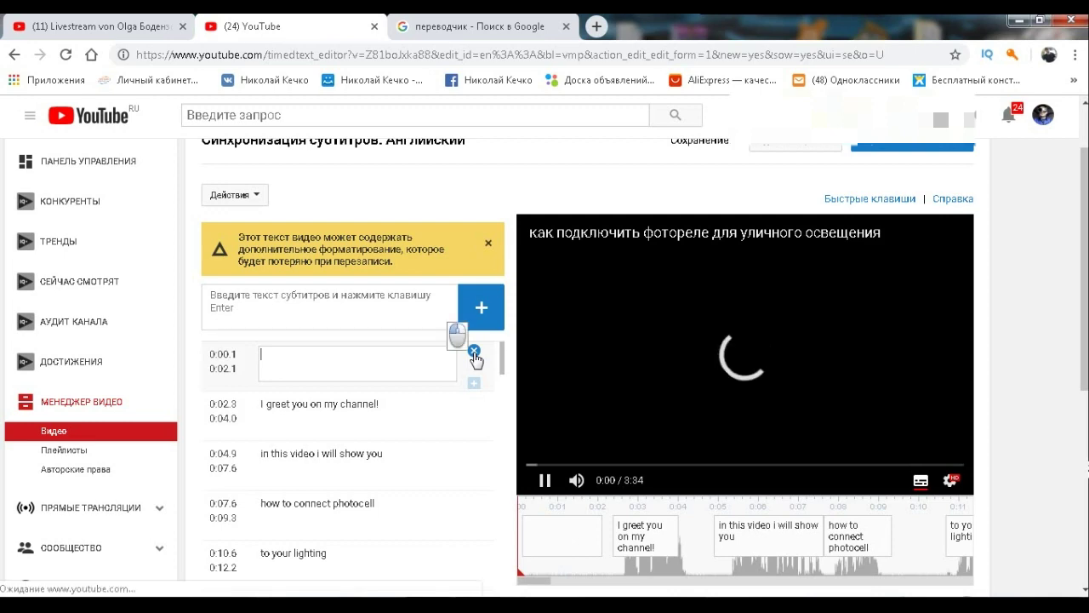
{"action": "left_click", "coordinate": [474, 354]}
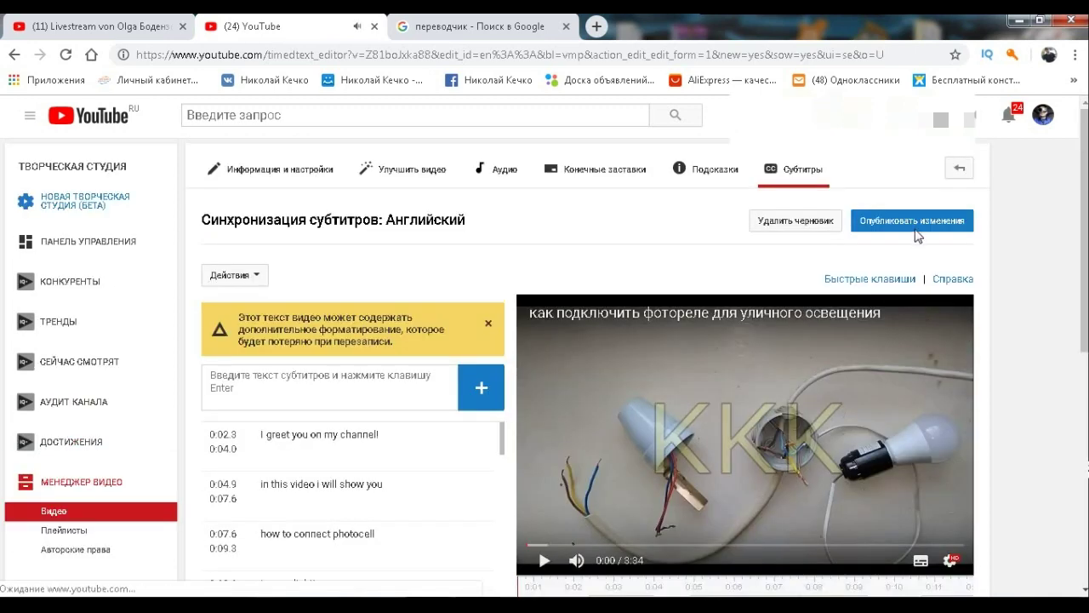
{"action": "left_click", "coordinate": [921, 225]}
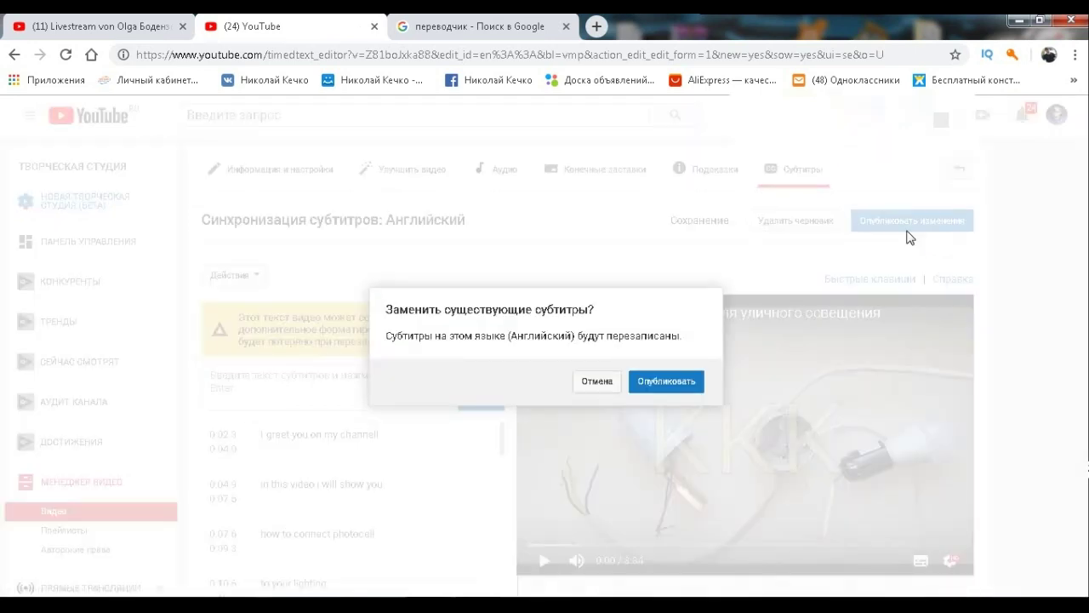
{"action": "left_click", "coordinate": [668, 382]}
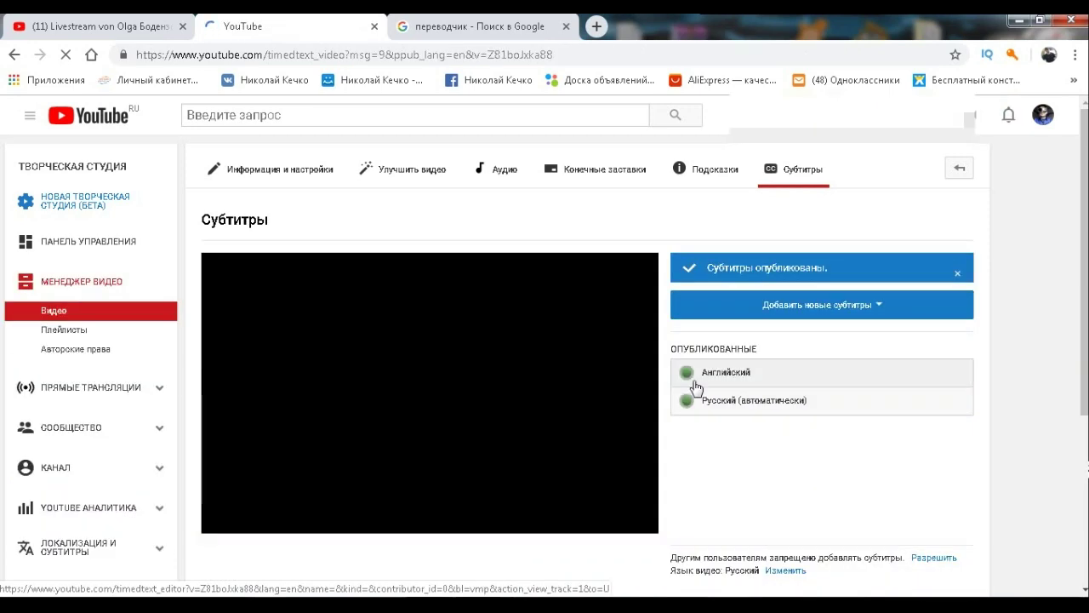
- Open the translation section of the video's info and settings and start adding a translation language
{"action": "left_click", "coordinate": [293, 177]}
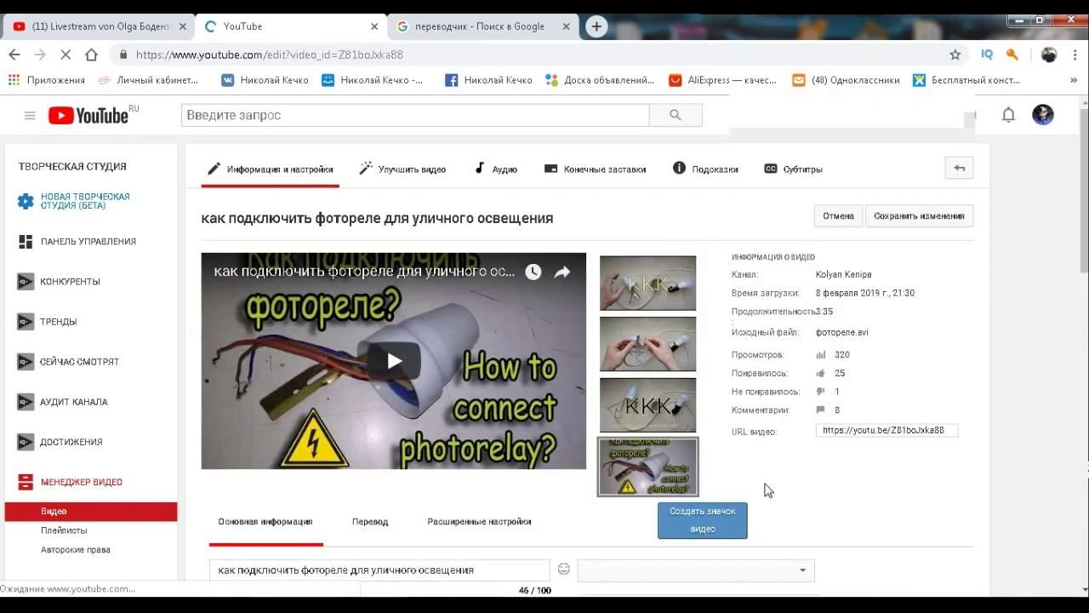
{"action": "scroll", "coordinate": [764, 490], "scroll_direction": "down", "scroll_amount": 2}
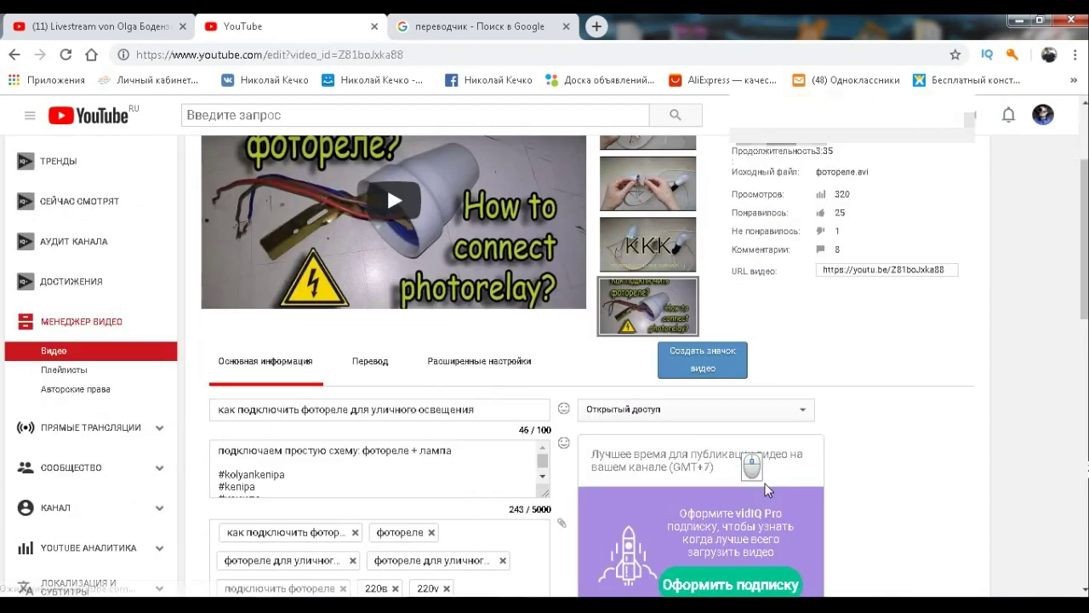
{"action": "scroll", "coordinate": [765, 484], "scroll_direction": "down", "scroll_amount": 1}
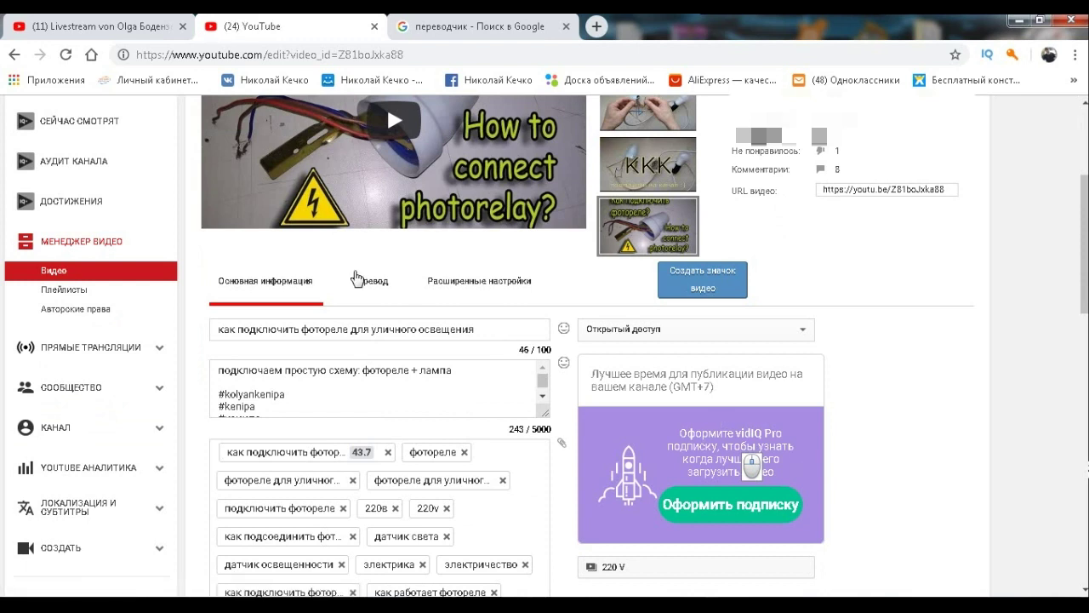
{"action": "left_click", "coordinate": [377, 289]}
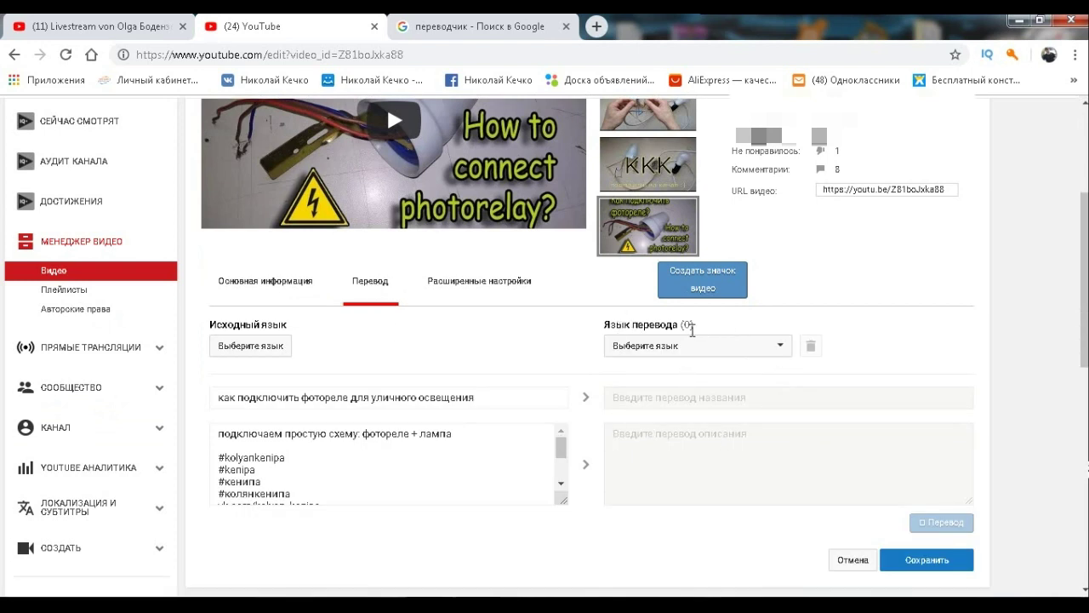
{"action": "left_click", "coordinate": [779, 348]}
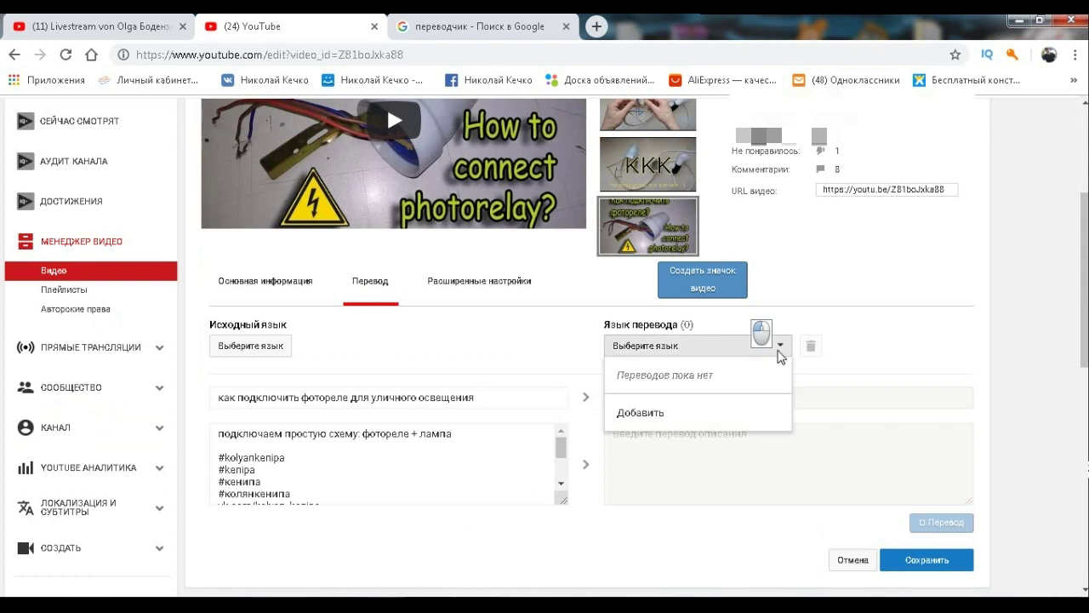
{"action": "left_click", "coordinate": [640, 413]}
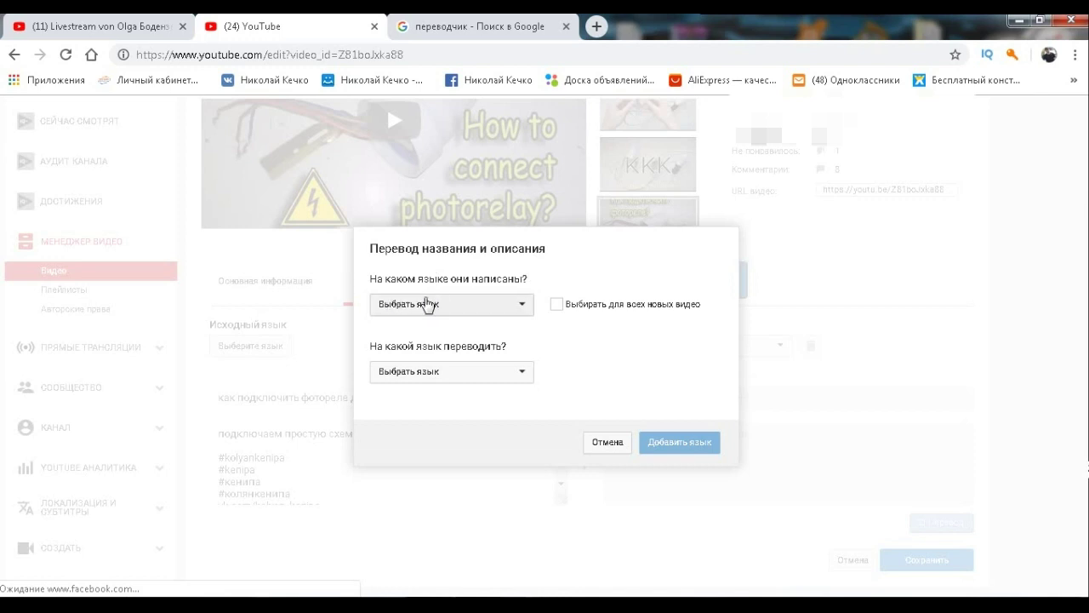
- Set Russian as the original language, also for all new videos, and add English as the title and description translation language
{"action": "left_click", "coordinate": [529, 304]}
{"action": "left_click", "coordinate": [422, 335]}
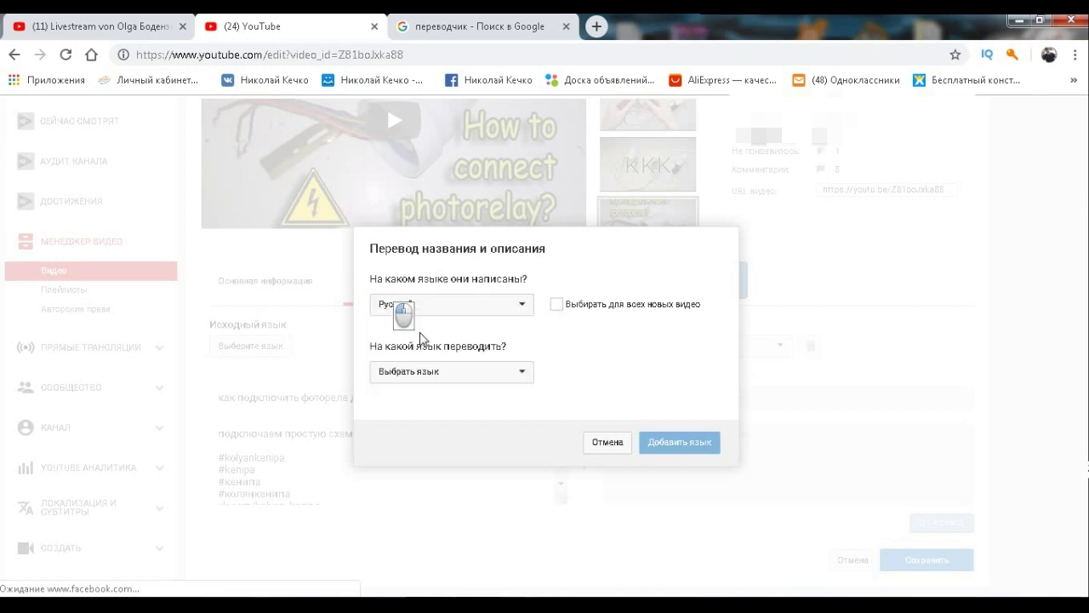
{"action": "left_click", "coordinate": [521, 374]}
{"action": "left_click", "coordinate": [463, 434]}
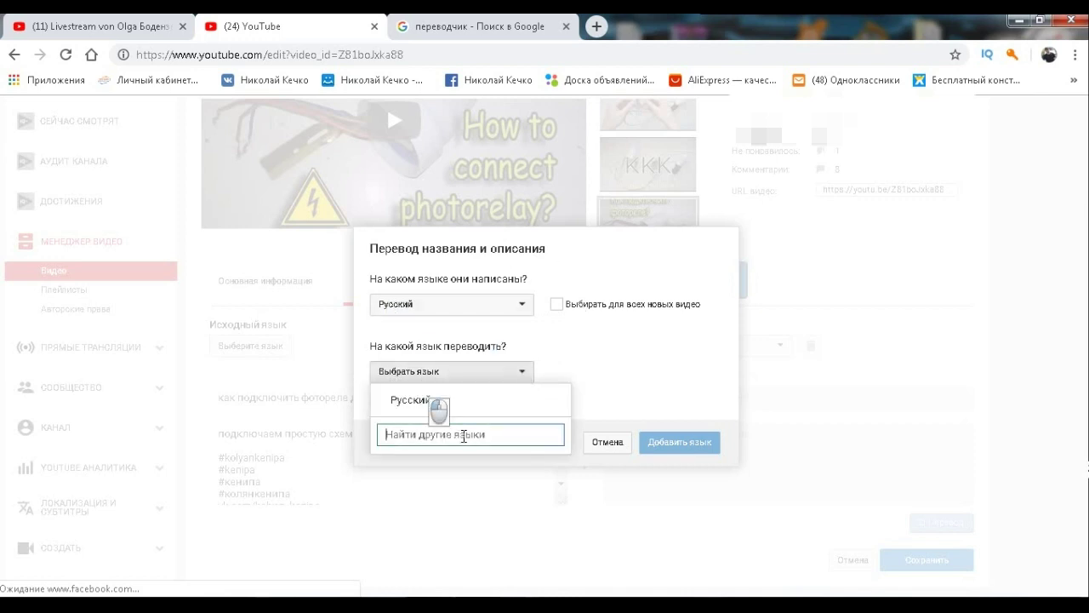
{"action": "type", "text": "aн"}
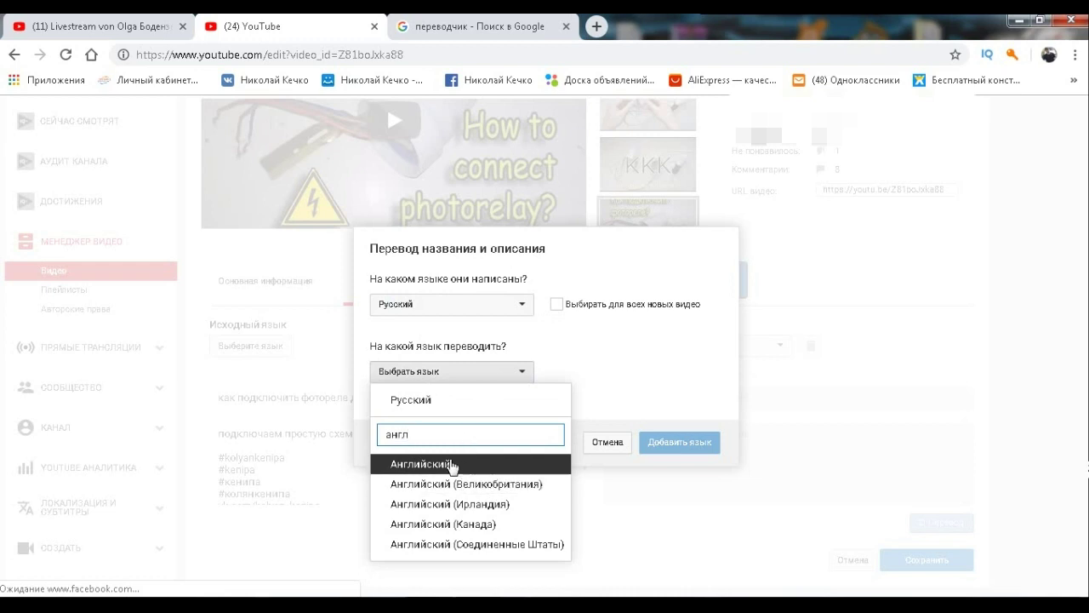
{"action": "left_click", "coordinate": [451, 463]}
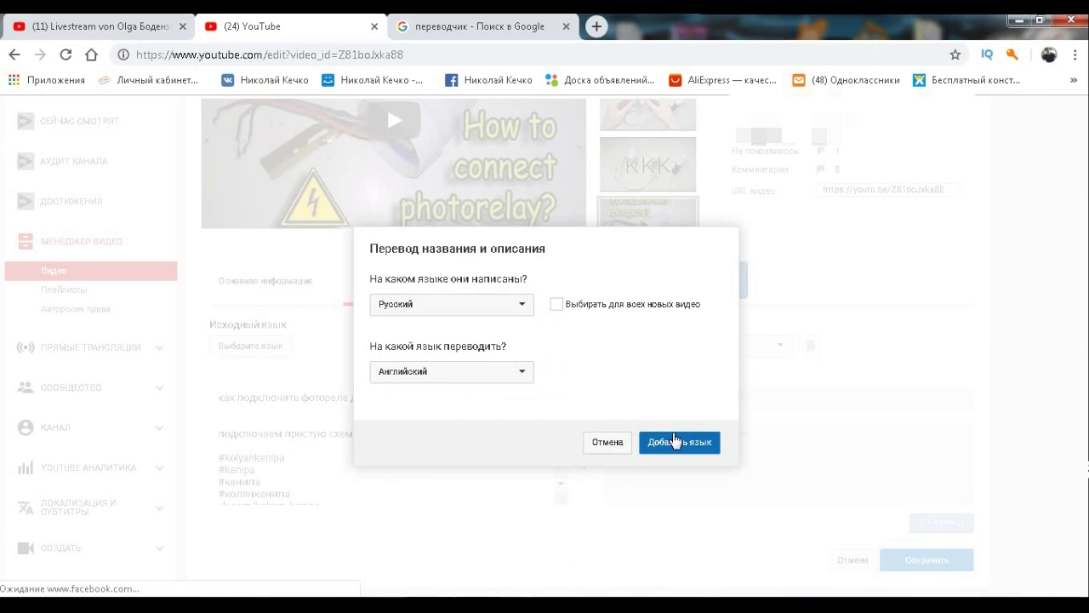
{"action": "left_click", "coordinate": [557, 305]}
{"action": "left_click", "coordinate": [679, 442]}
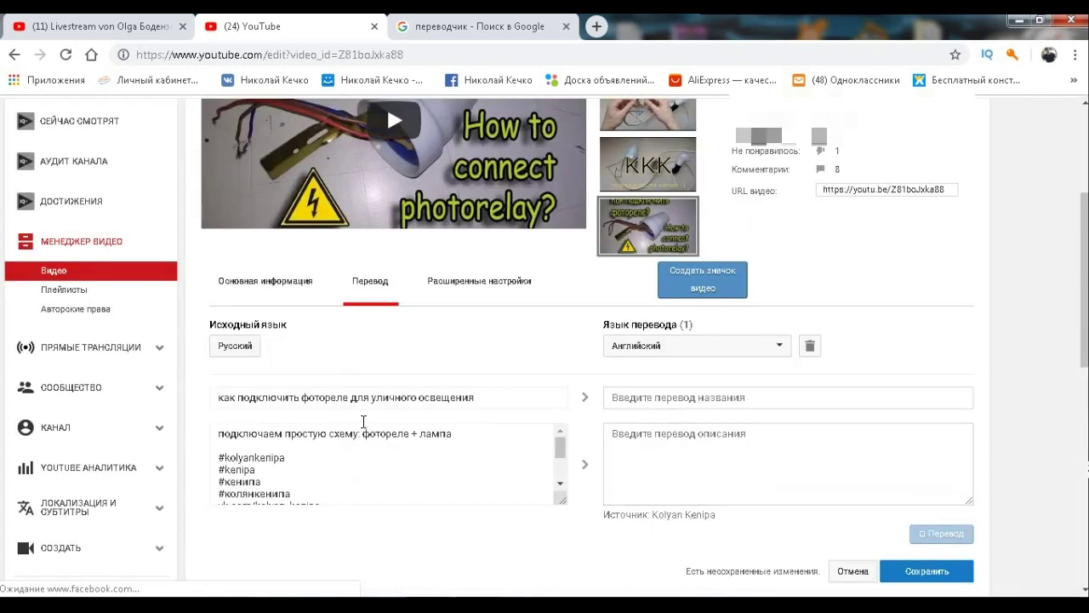
- Translate the video's Russian title into English with the Google translator and copy the resulting translation
{"action": "left_click_drag", "start_coordinate": [220, 398], "coordinate": [474, 397]}
{"action": "right_click", "coordinate": [426, 398]}
{"action": "left_click", "coordinate": [460, 411]}
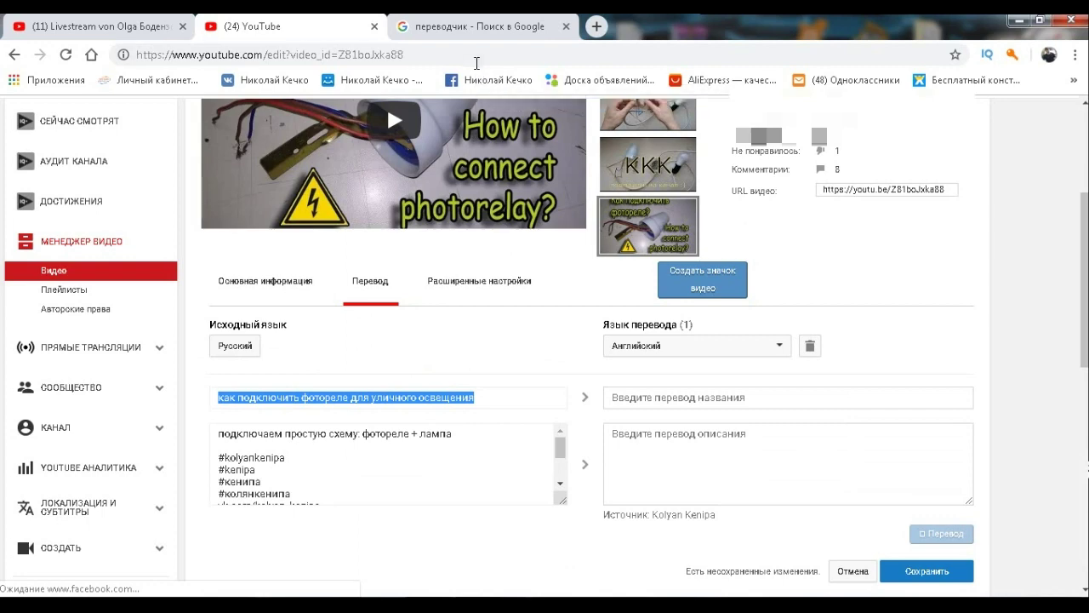
{"action": "left_click", "coordinate": [473, 28]}
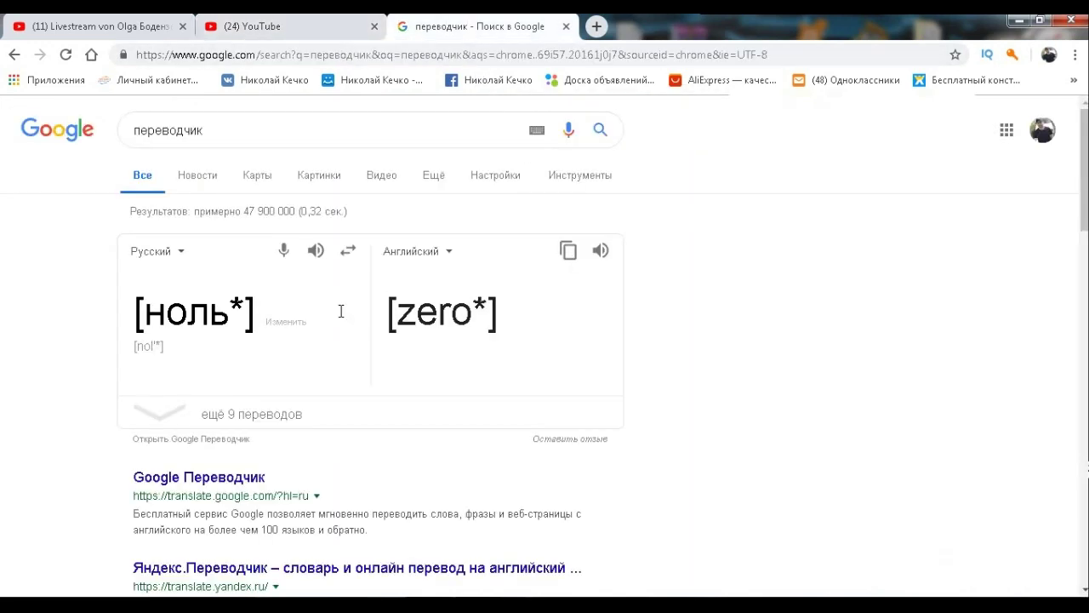
{"action": "triple_click", "coordinate": [207, 299]}
{"action": "right_click", "coordinate": [202, 297]}
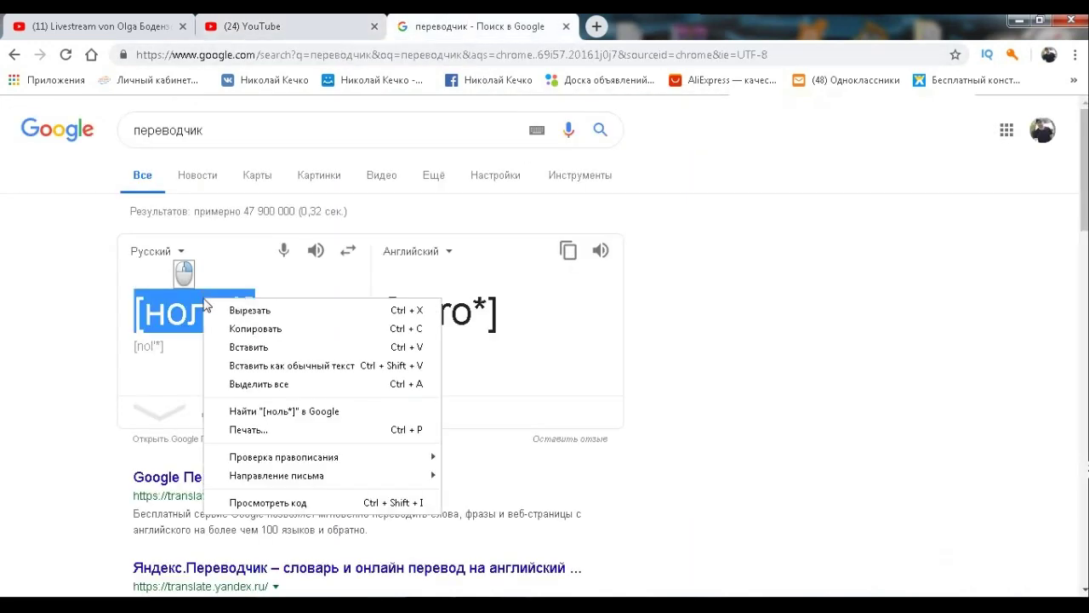
{"action": "left_click", "coordinate": [248, 347]}
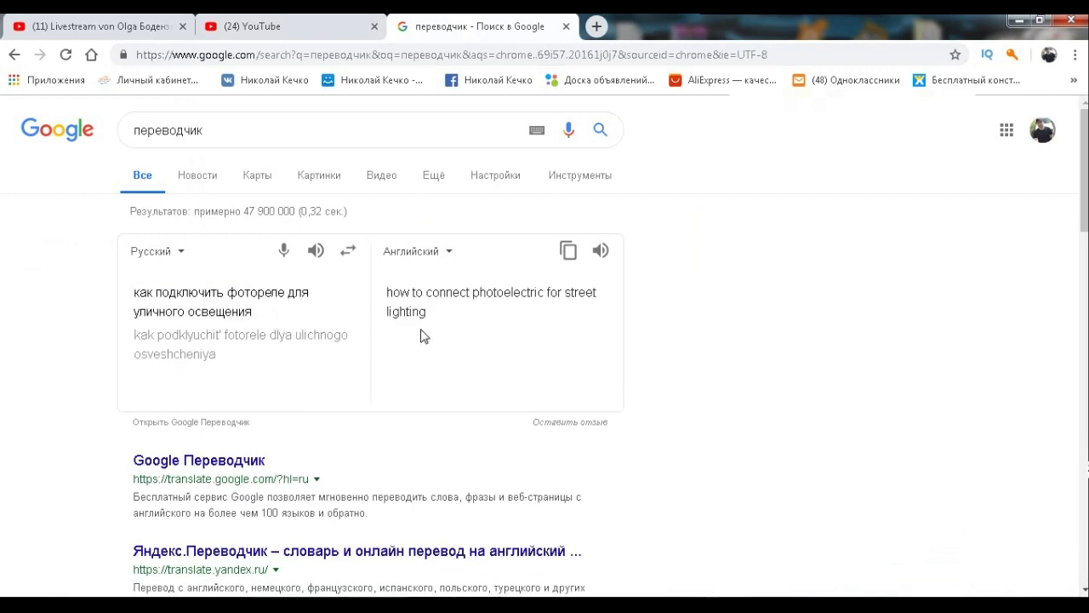
{"action": "left_click", "coordinate": [568, 250]}
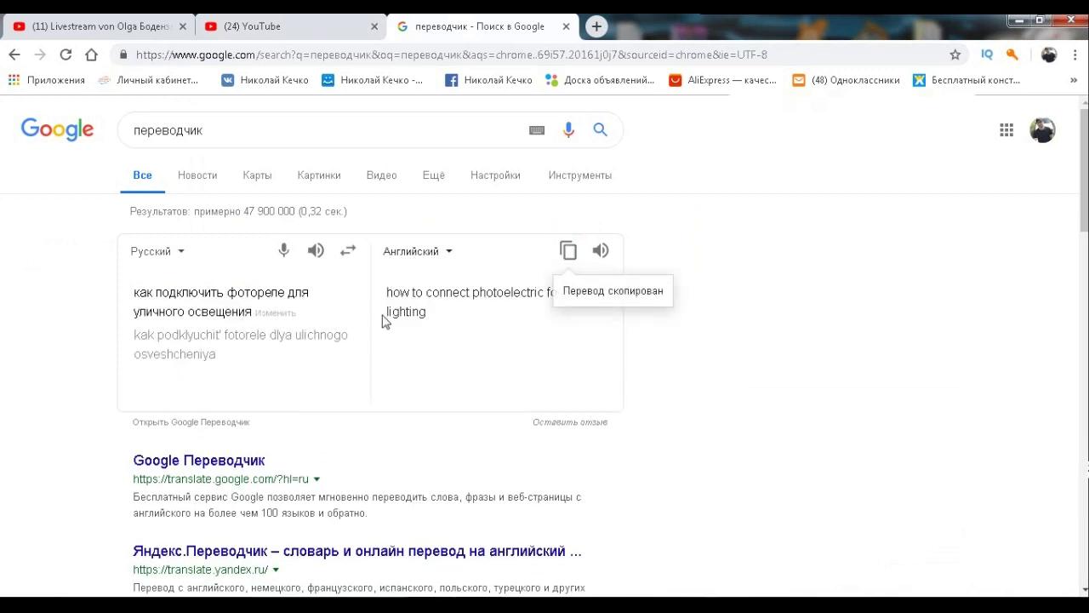
- Check the title translation in the reverse direction and enter "how to connect photoelectric for street lighting" as the video's English title
{"action": "left_click", "coordinate": [349, 254]}
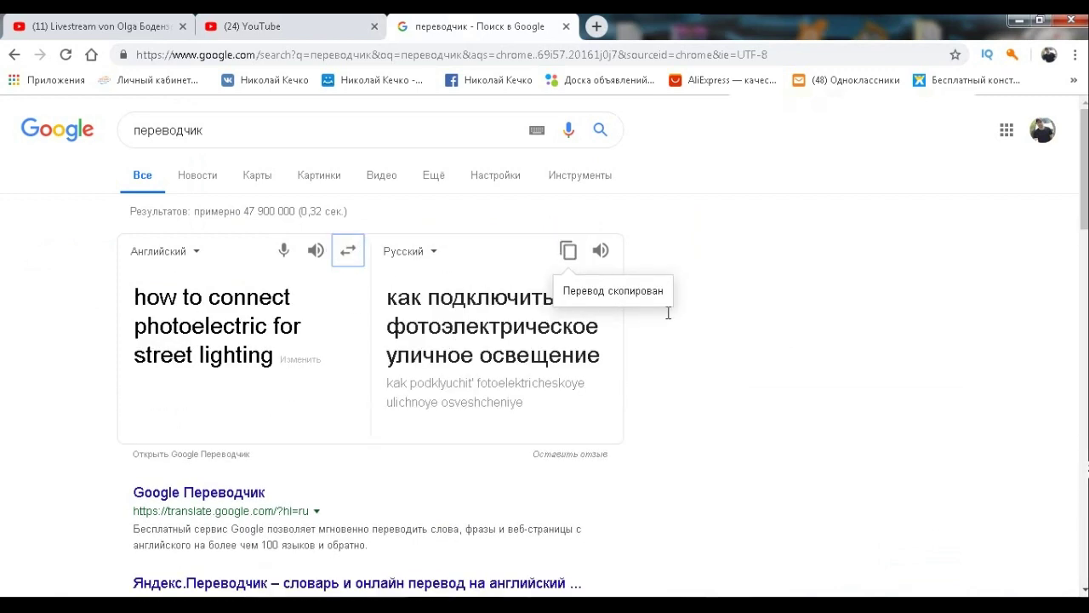
{"action": "left_click", "coordinate": [345, 260]}
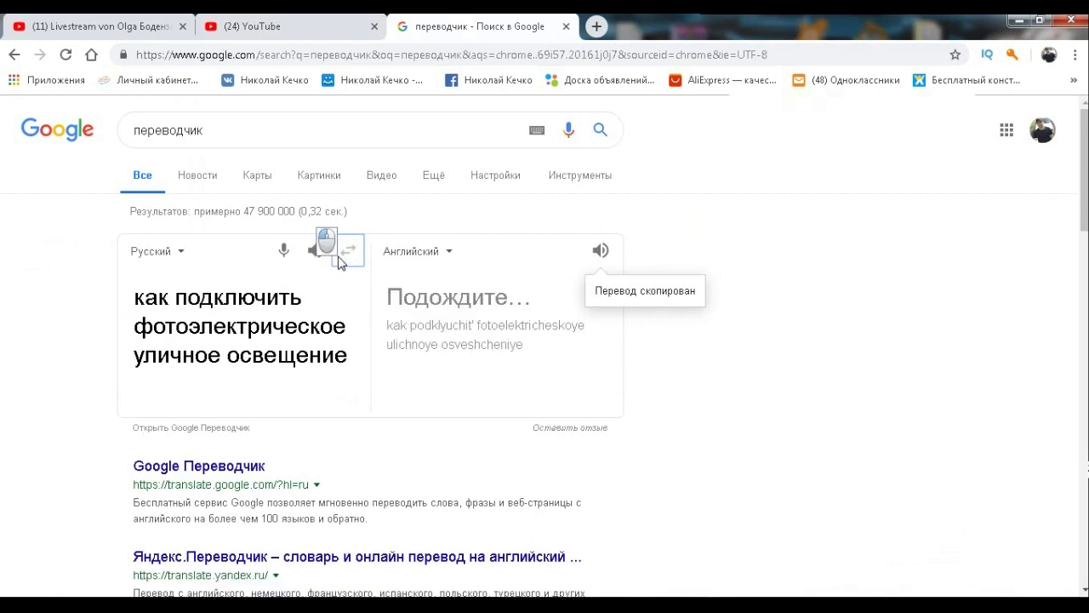
{"action": "key", "text": "ctrl+shift+Tab"}
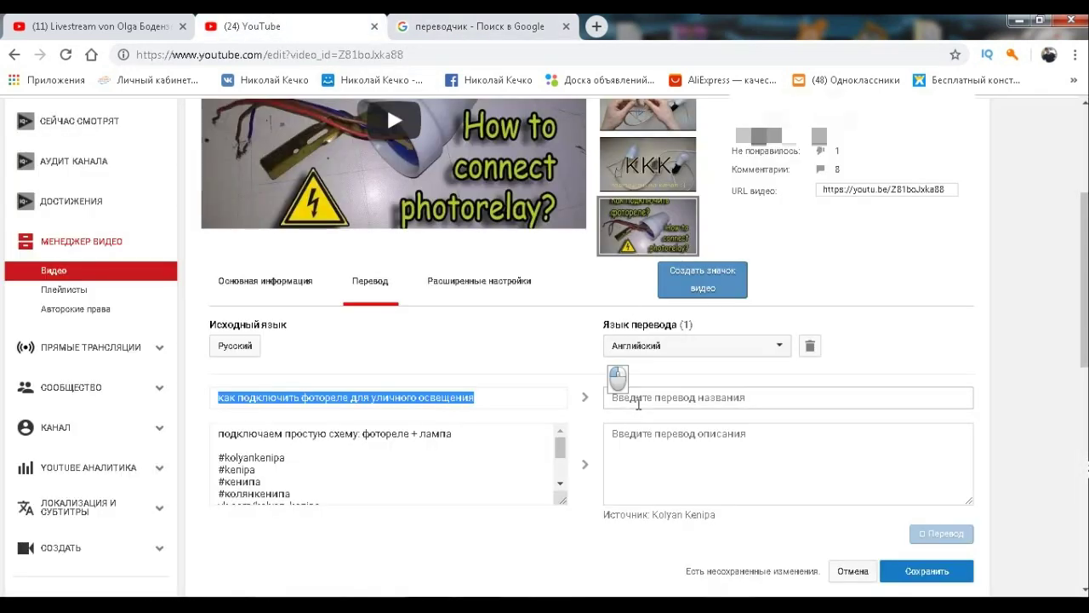
{"action": "left_click", "coordinate": [630, 397]}
{"action": "right_click", "coordinate": [637, 398]}
{"action": "left_click", "coordinate": [681, 275]}
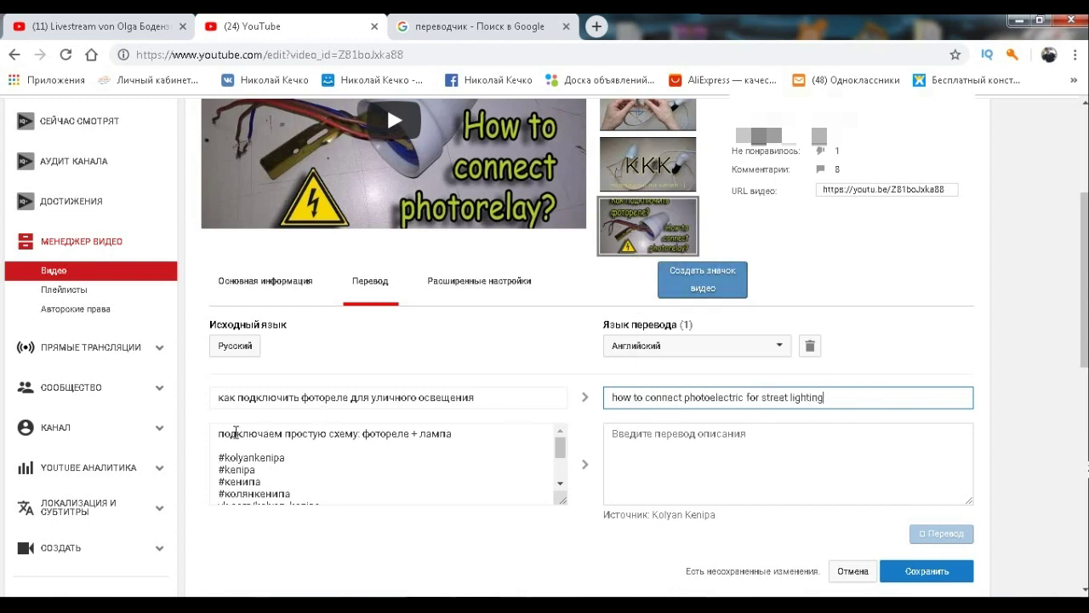
- Translate the first line of the Russian description into English with the Google translator and copy the translation
{"action": "left_click_drag", "start_coordinate": [217, 434], "coordinate": [452, 435]}
{"action": "right_click", "coordinate": [452, 435]}
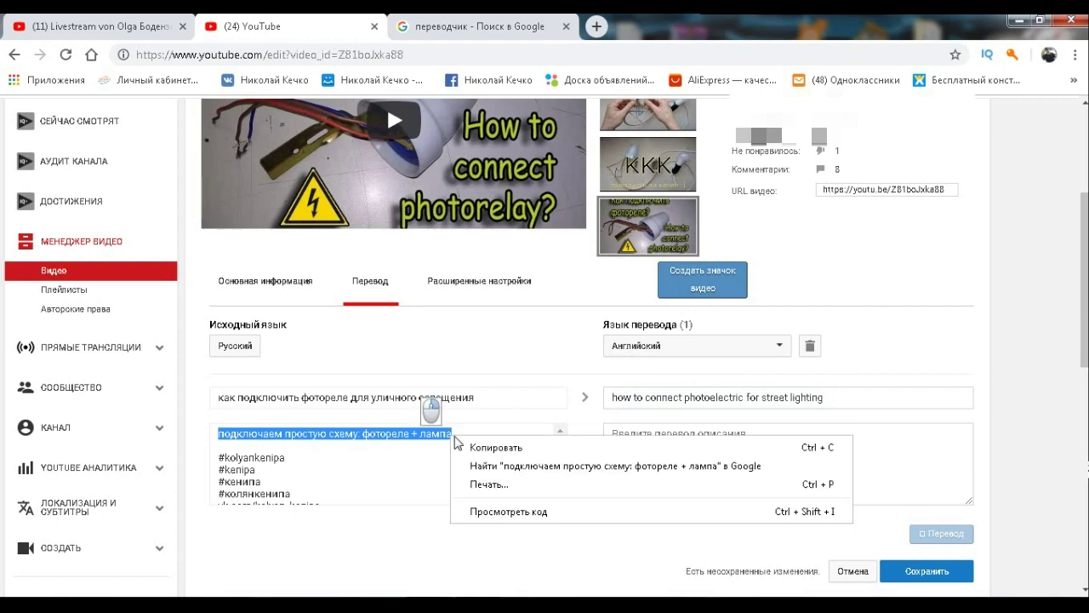
{"action": "left_click", "coordinate": [494, 446]}
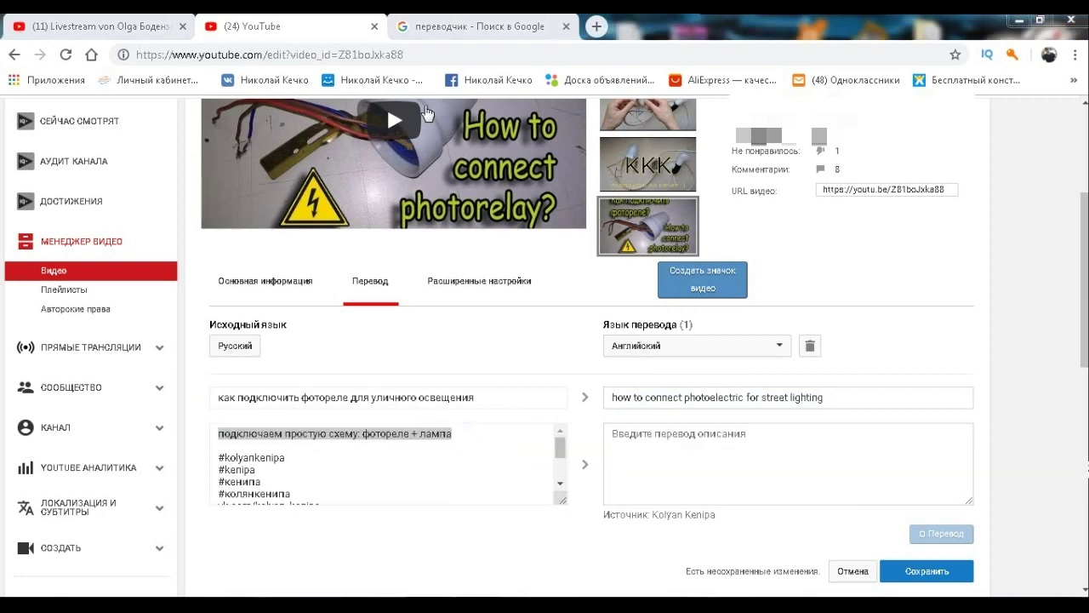
{"action": "left_click", "coordinate": [457, 32]}
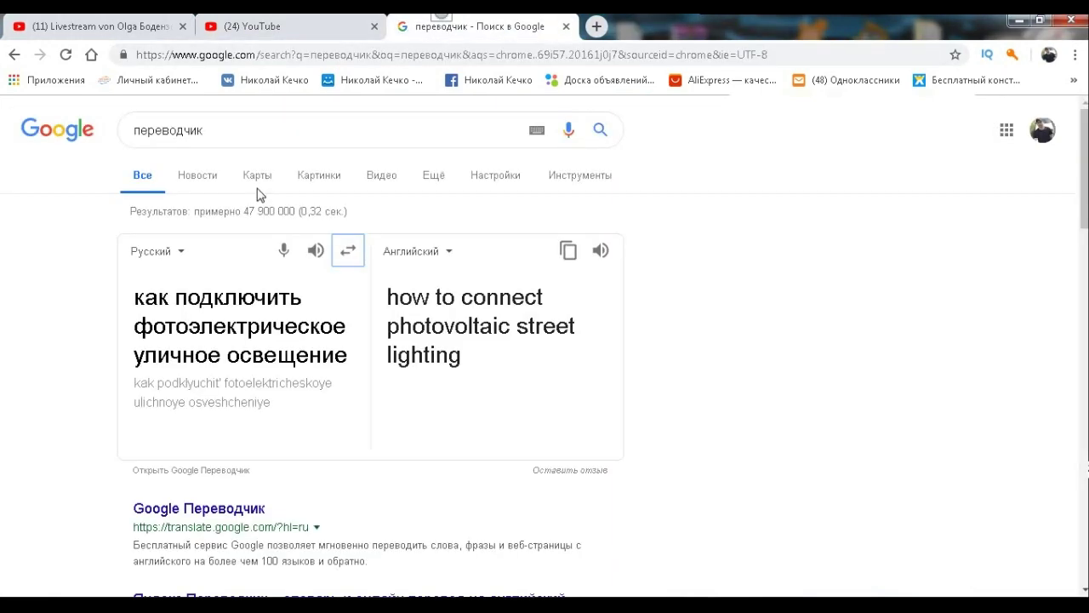
{"action": "triple_click", "coordinate": [208, 300]}
{"action": "right_click", "coordinate": [210, 295]}
{"action": "left_click", "coordinate": [255, 344]}
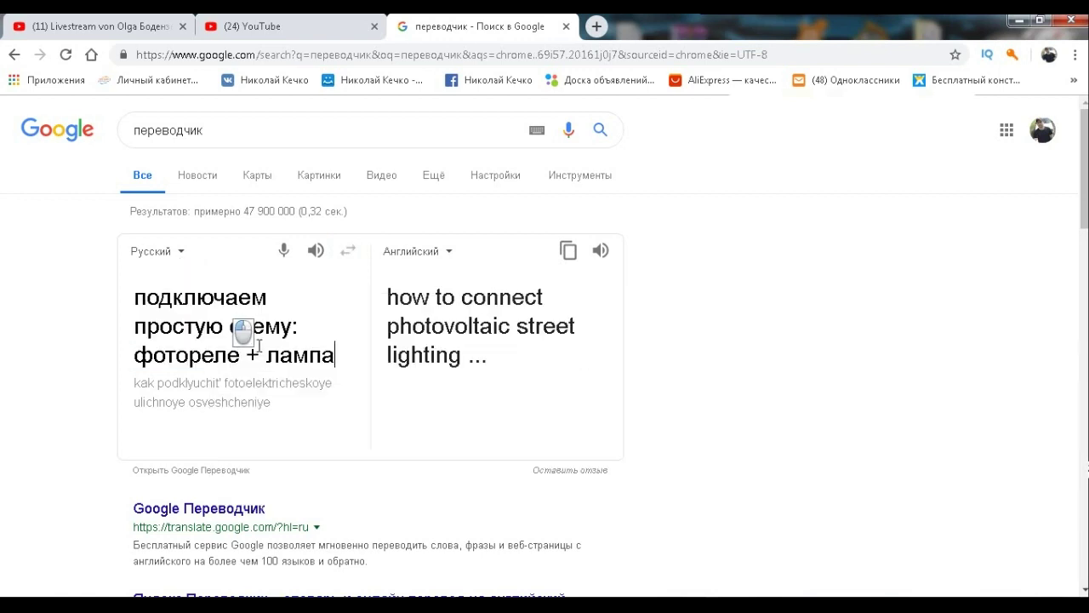
{"action": "left_click", "coordinate": [566, 250]}
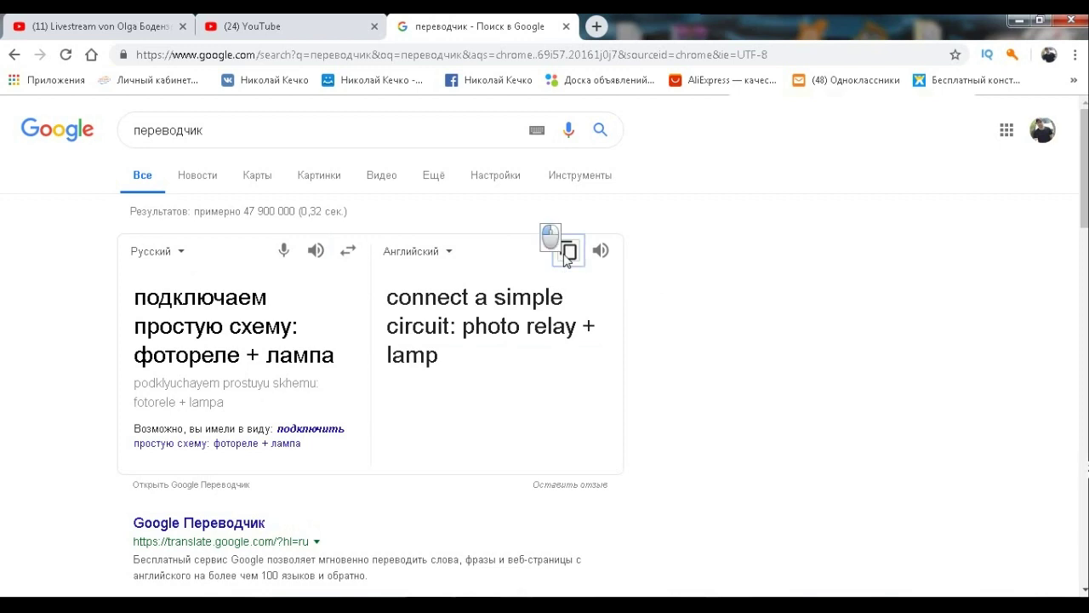
- Paste "connect a simple circuit: photo relay + lamp" as the English translation of the video description
{"action": "left_click", "coordinate": [275, 32]}
{"action": "left_click", "coordinate": [662, 425]}
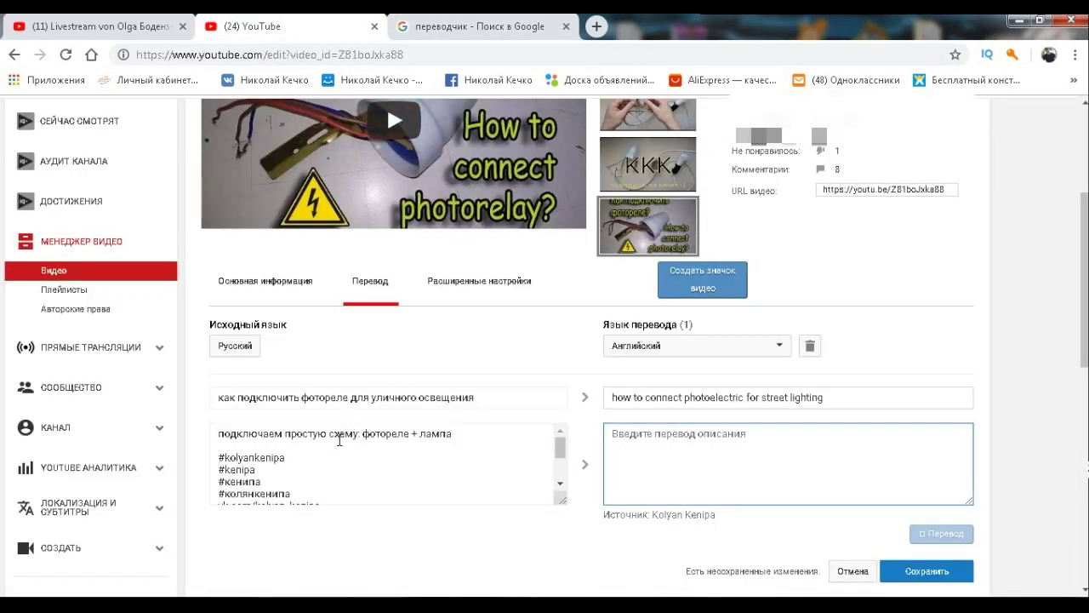
{"action": "right_click", "coordinate": [611, 439]}
{"action": "left_click", "coordinate": [660, 310]}
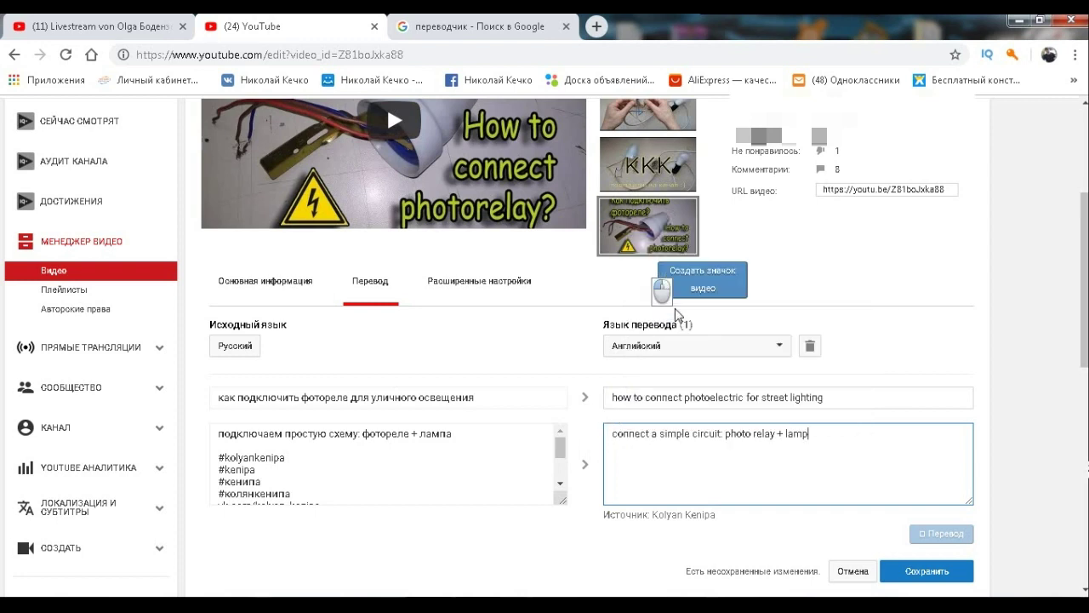
- Copy the hashtags and social media links from the original description into the English description, below a blank line
{"action": "left_click_drag", "start_coordinate": [214, 459], "coordinate": [343, 491]}
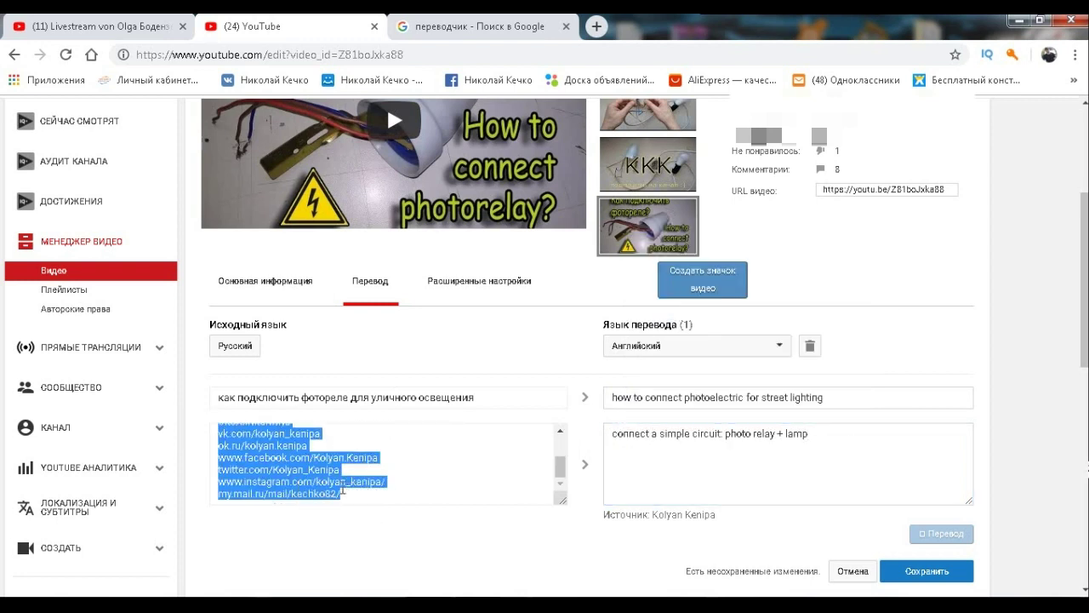
{"action": "right_click", "coordinate": [315, 466]}
{"action": "left_click", "coordinate": [351, 474]}
{"action": "left_click", "coordinate": [666, 483]}
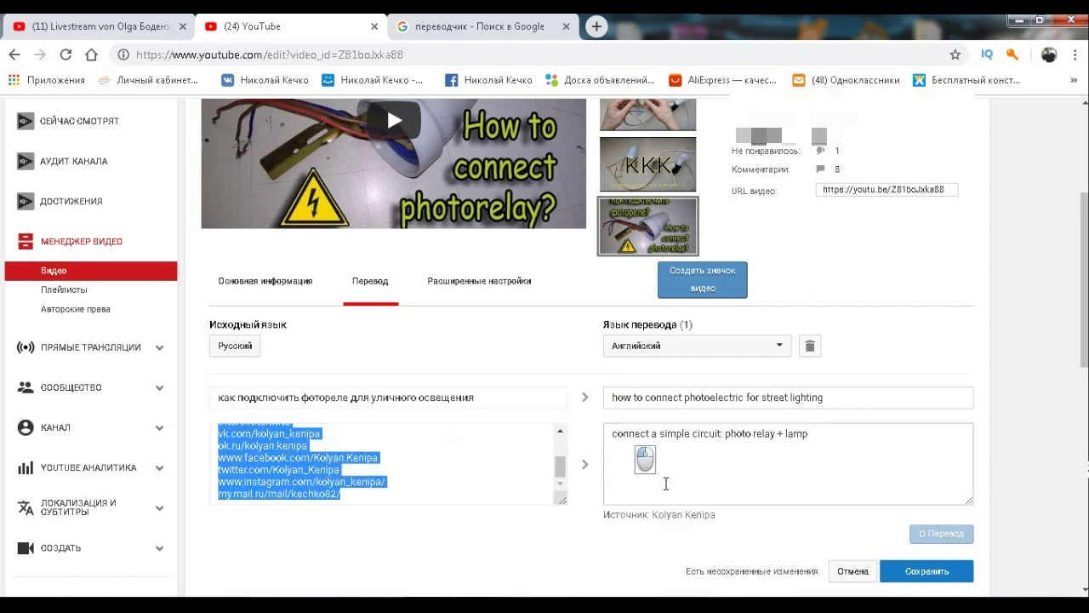
{"action": "right_click", "coordinate": [661, 490]}
{"action": "left_click", "coordinate": [639, 472]}
{"action": "left_click", "coordinate": [822, 433]}
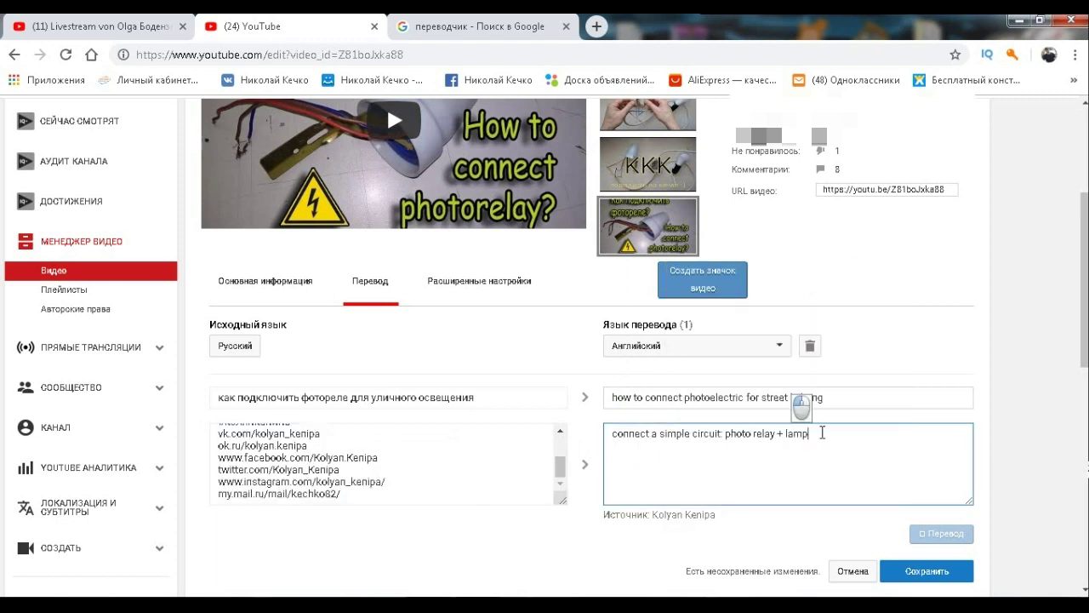
{"action": "key", "text": "Return"}
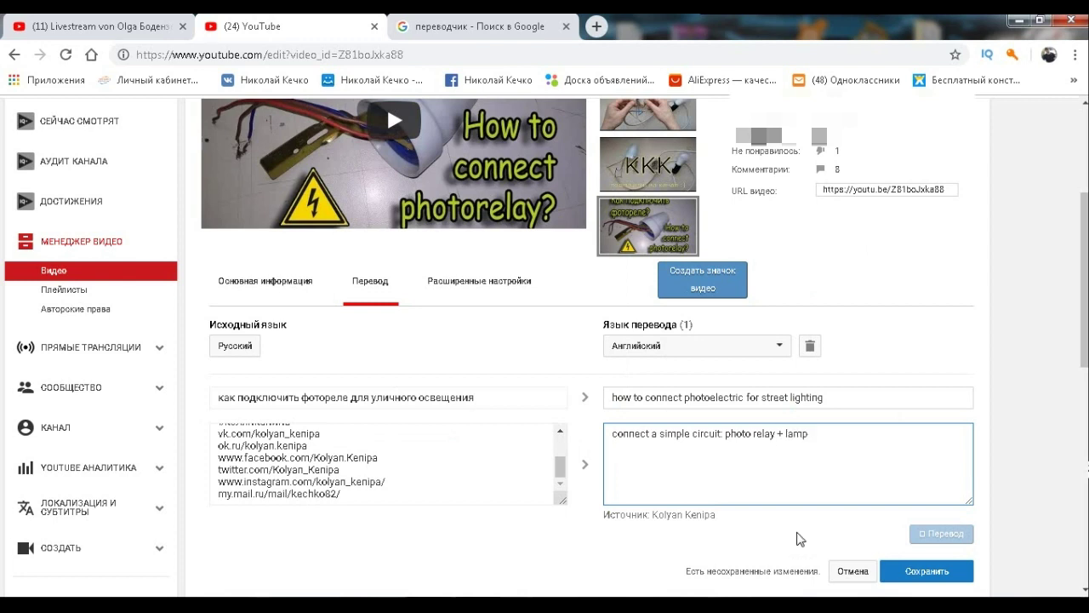
{"action": "key", "text": "Return"}
{"action": "right_click", "coordinate": [616, 464]}
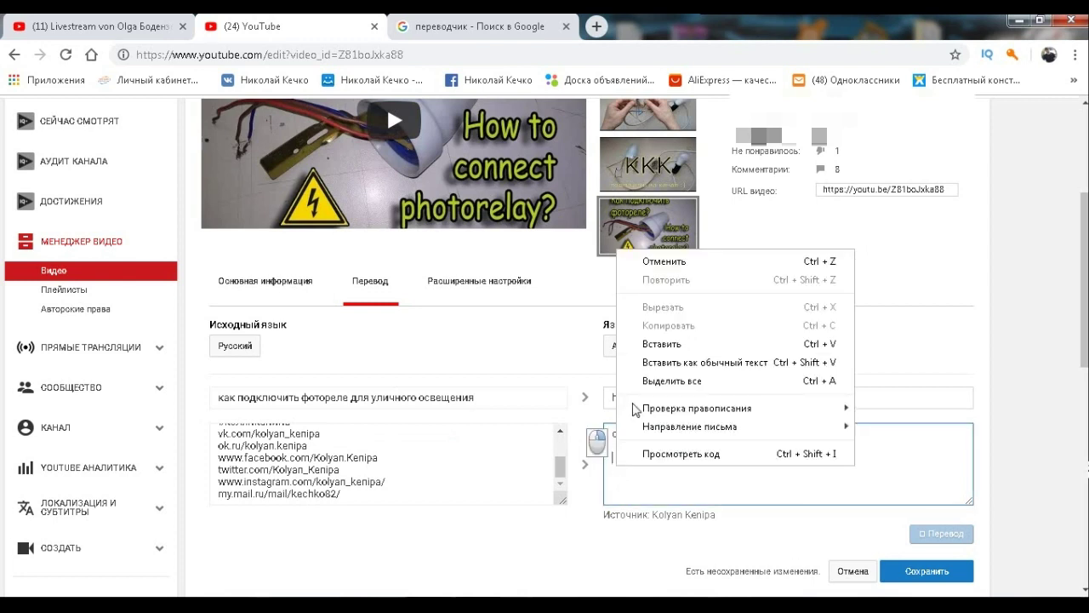
{"action": "left_click", "coordinate": [661, 344]}
- Save the English translation of the video's title and description
{"action": "scroll", "coordinate": [812, 476], "scroll_direction": "up", "scroll_amount": 4}
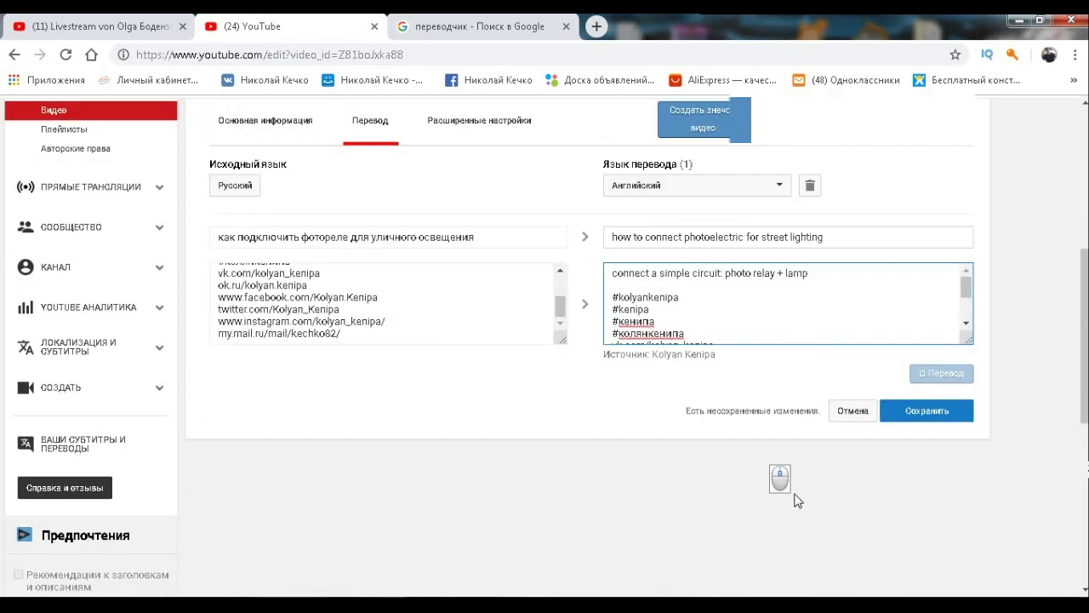
{"action": "scroll", "coordinate": [779, 477], "scroll_direction": "down", "scroll_amount": 2}
{"action": "left_click", "coordinate": [943, 414]}
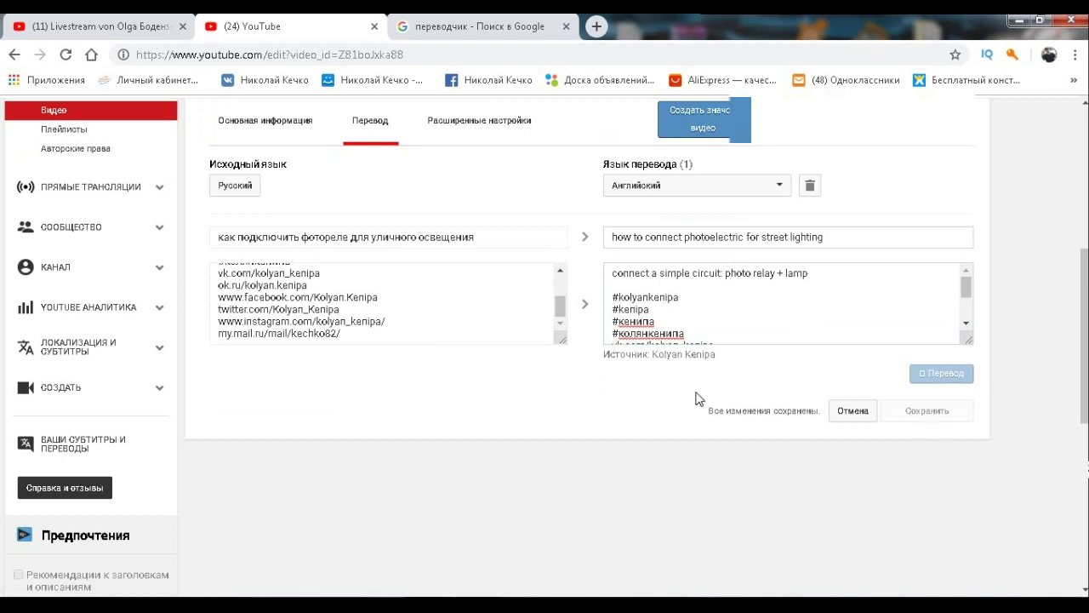
- Return to the video manager and list the channel's videos by most viewed (Лидеры просмотров)
{"action": "scroll", "coordinate": [715, 417], "scroll_direction": "up", "scroll_amount": 4}
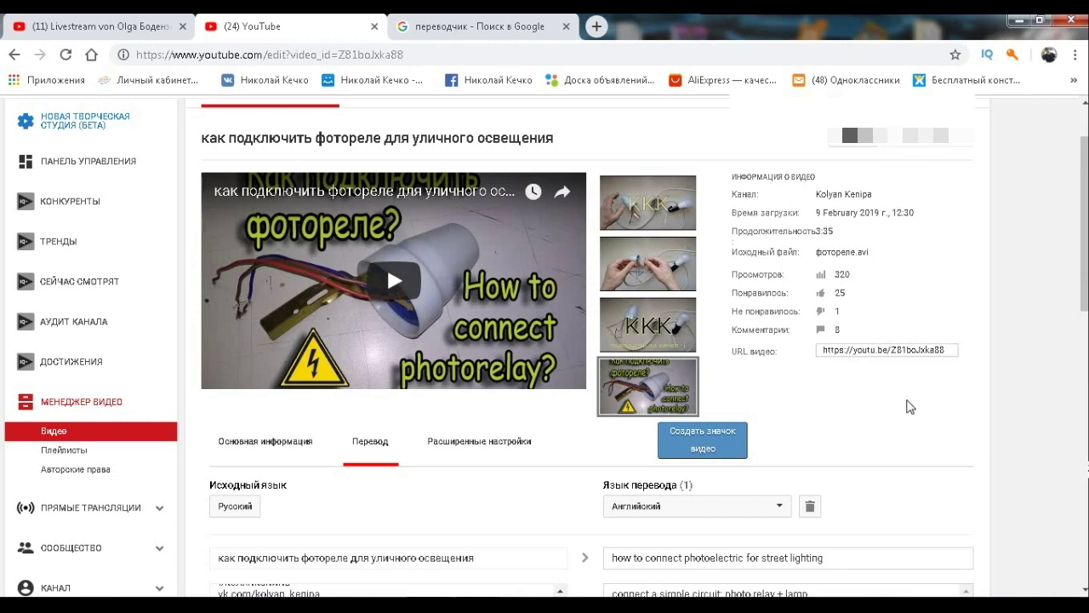
{"action": "scroll", "coordinate": [881, 379], "scroll_direction": "down", "scroll_amount": 1}
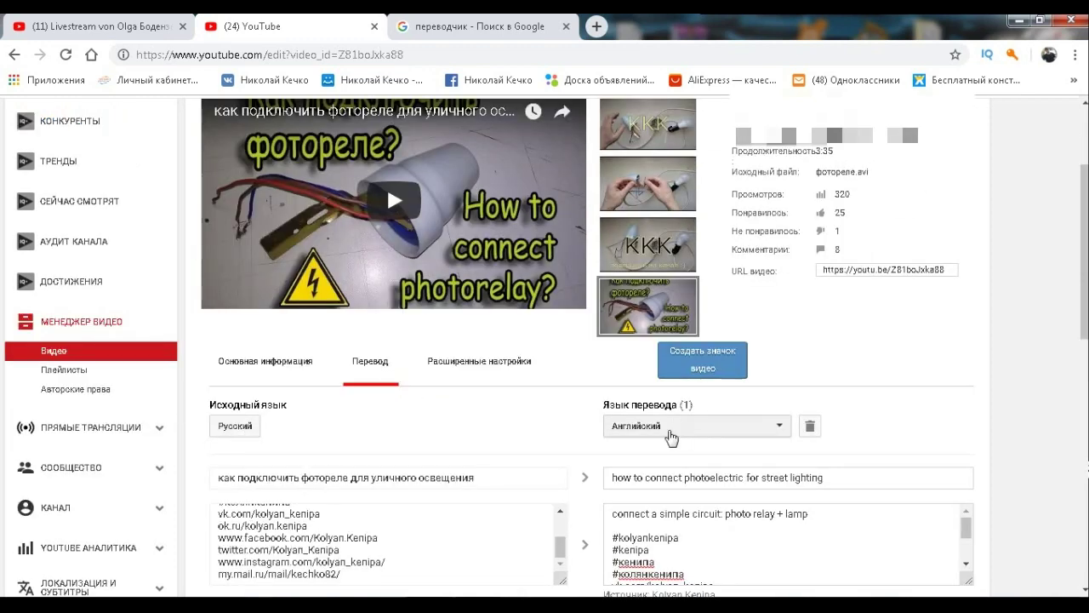
{"action": "scroll", "coordinate": [647, 409], "scroll_direction": "up", "scroll_amount": 2}
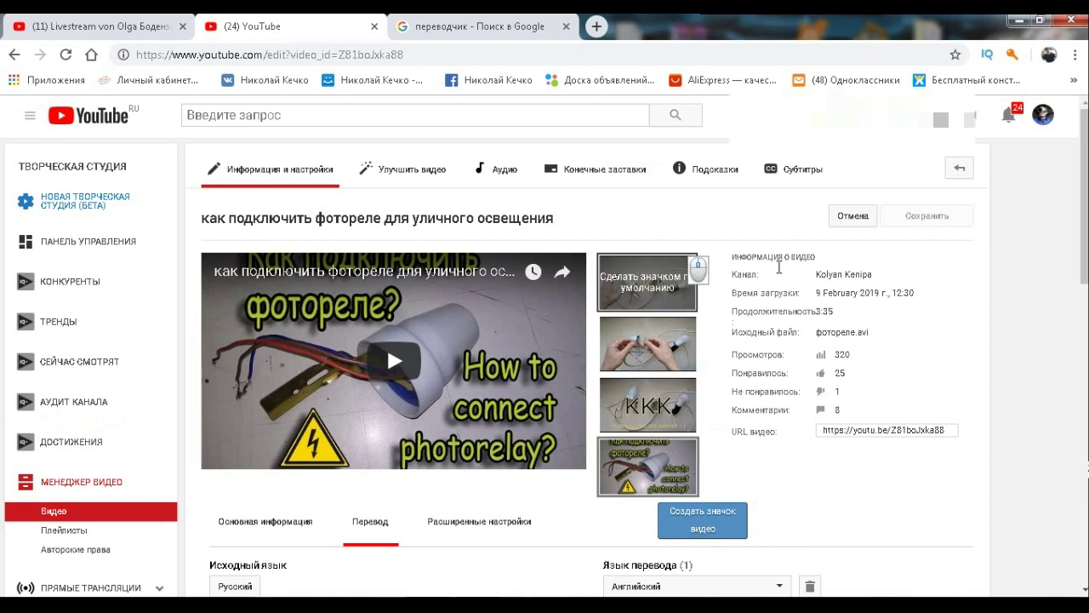
{"action": "left_click", "coordinate": [960, 169]}
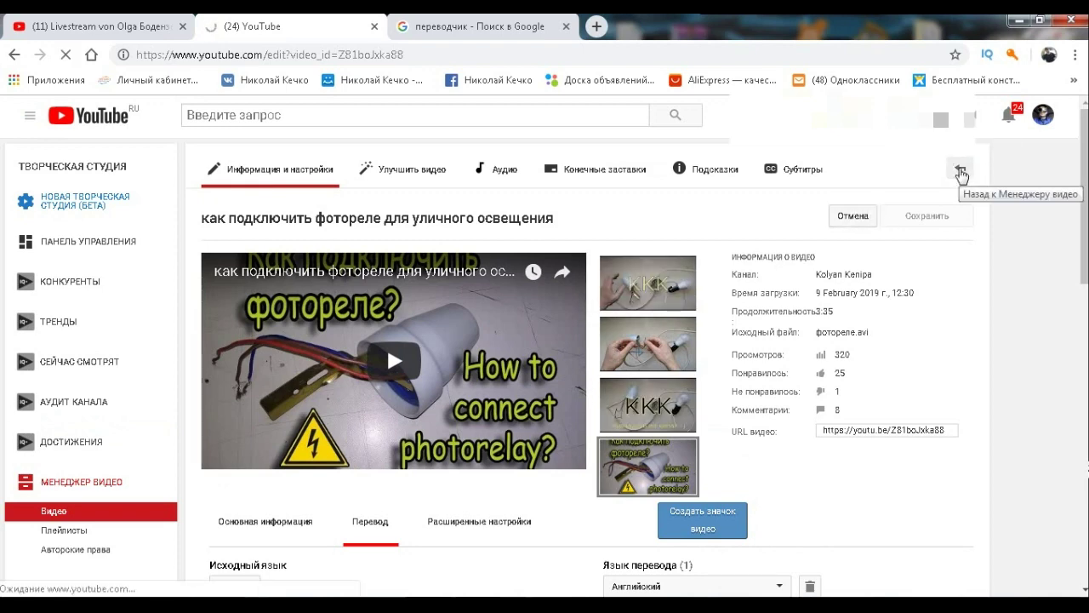
{"action": "left_click", "coordinate": [1009, 216]}
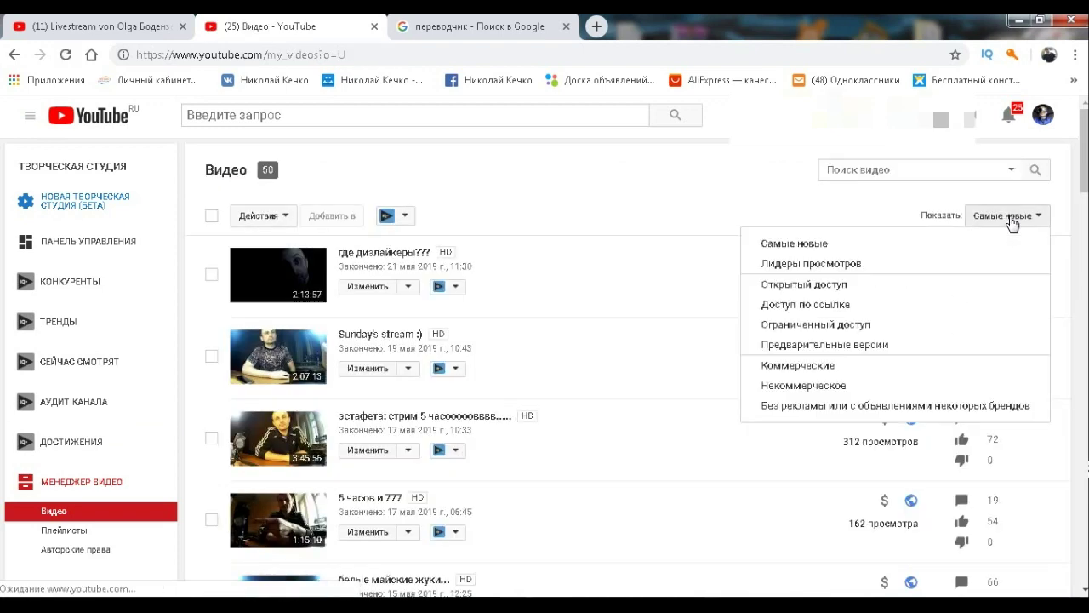
{"action": "left_click", "coordinate": [782, 269]}
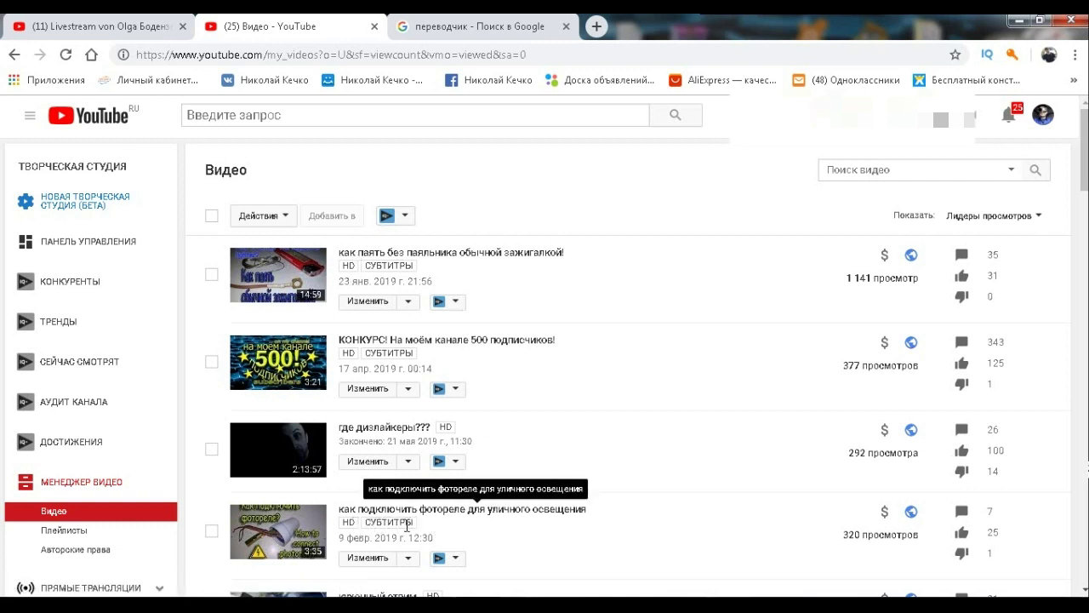
- Play the video "как подключить фотореле для уличного освещения" and switch its subtitles off and on again to check them
{"action": "scroll", "coordinate": [562, 521], "scroll_direction": "down", "scroll_amount": 1}
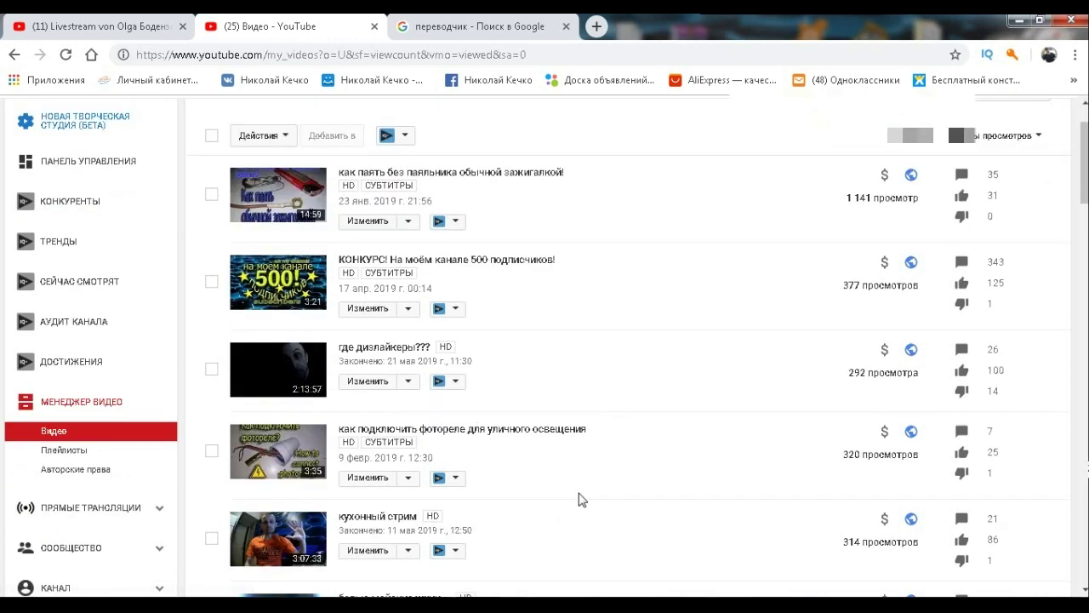
{"action": "left_click", "coordinate": [308, 442]}
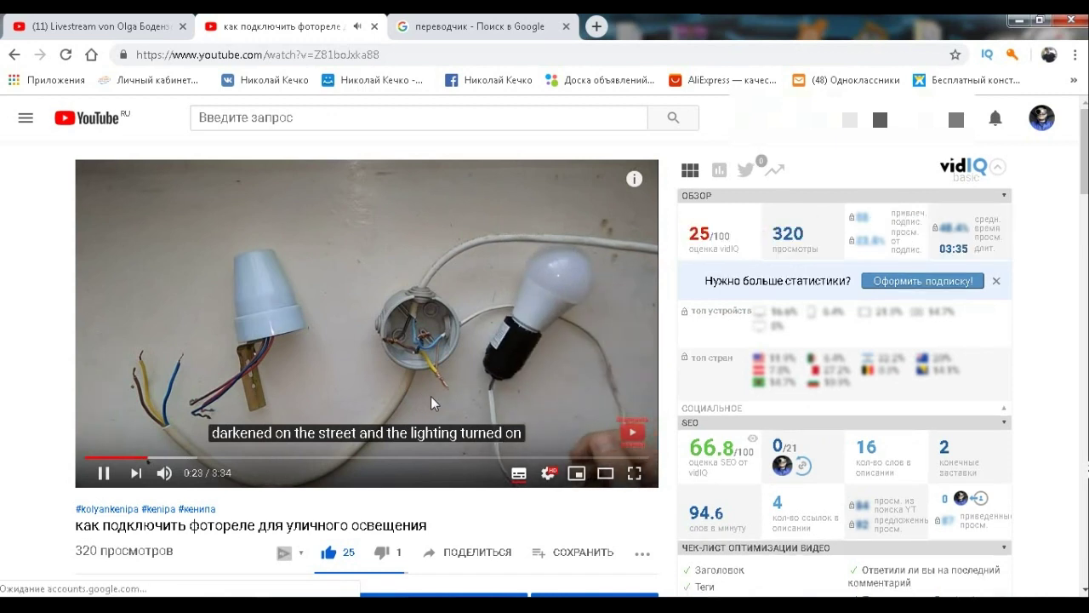
{"action": "left_click", "coordinate": [518, 474]}
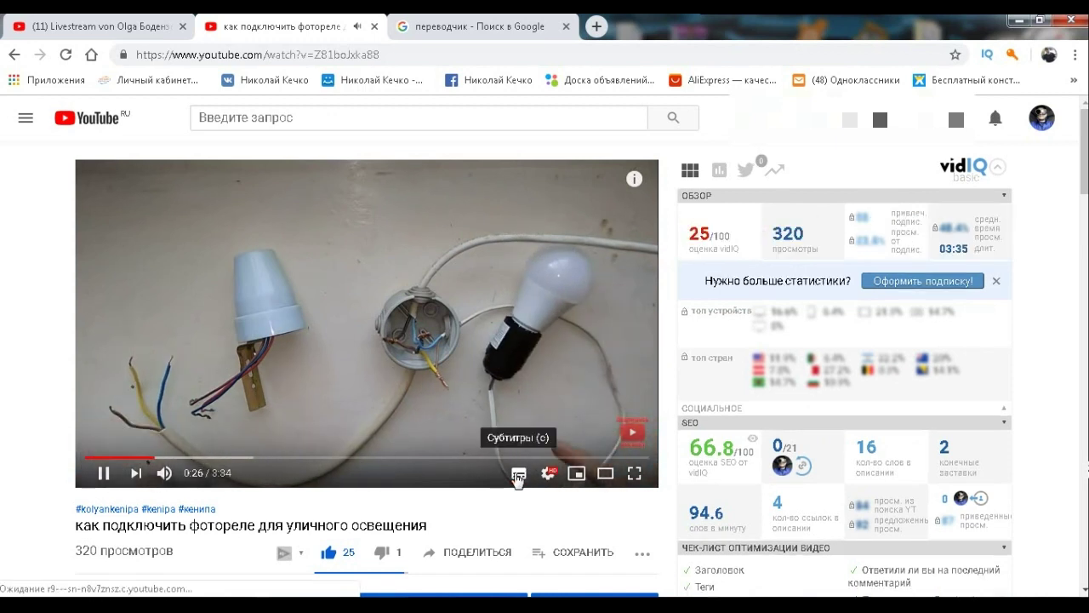
{"action": "left_click", "coordinate": [519, 474]}
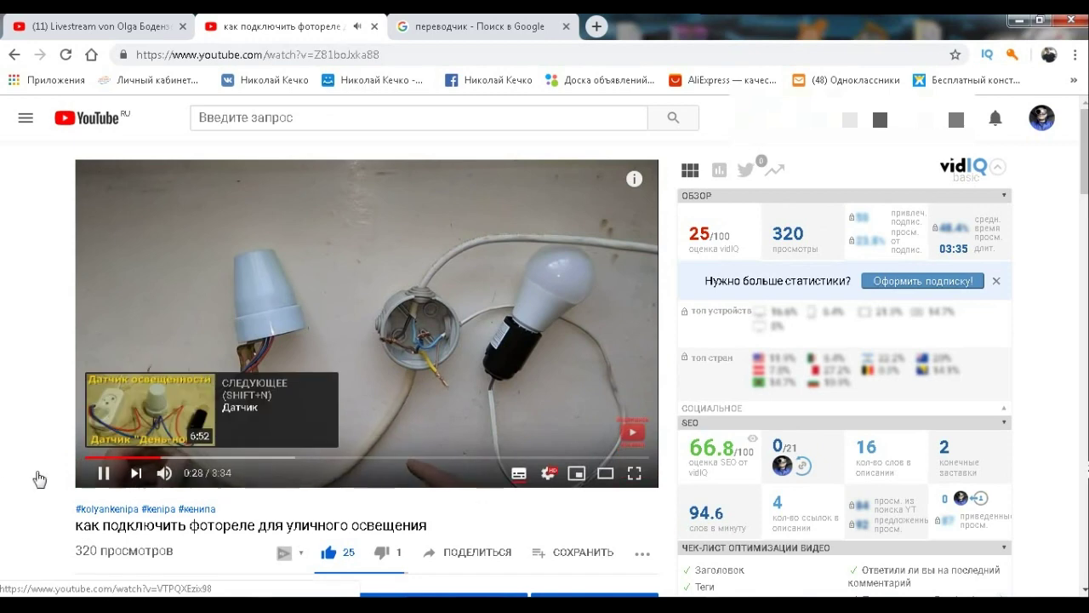